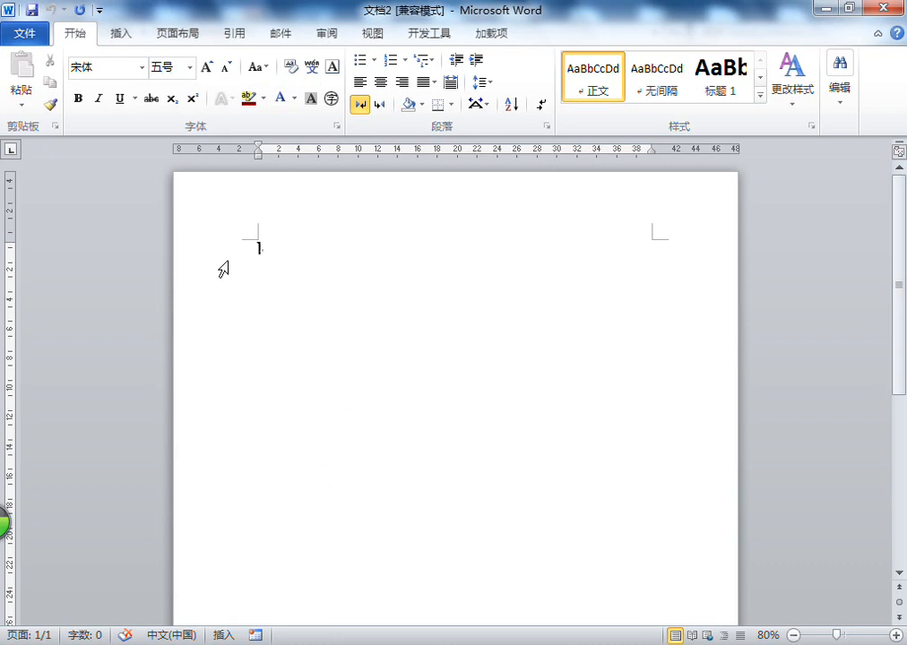
Open a blank Notepad window and place it on the right half of the screen beside the Word document
{"action": "left_click", "coordinate": [895, 635]}
{"action": "left_click", "coordinate": [895, 635]}
{"action": "left_click", "coordinate": [241, 269]}
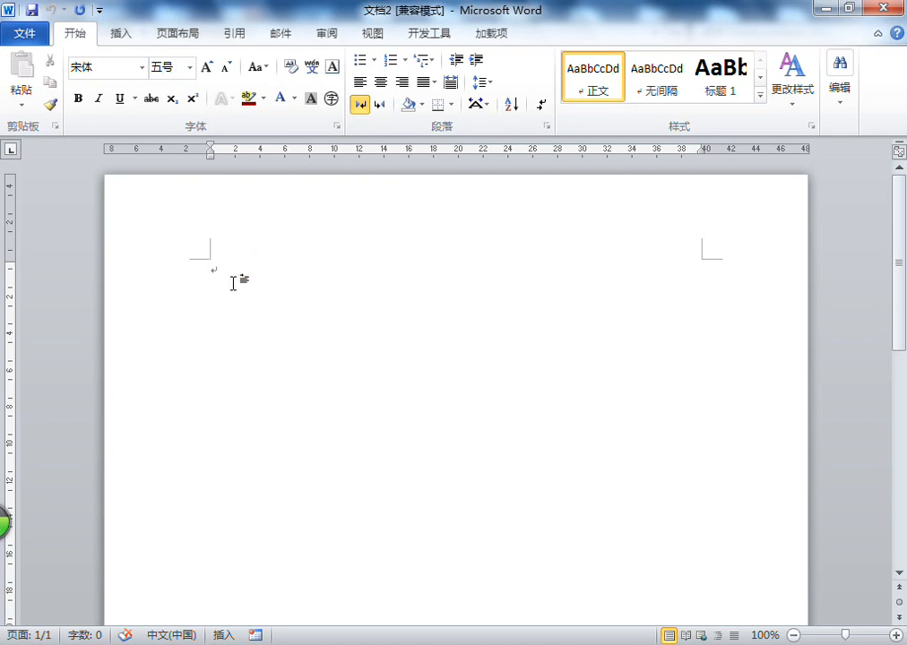
{"action": "key", "text": "super+r"}
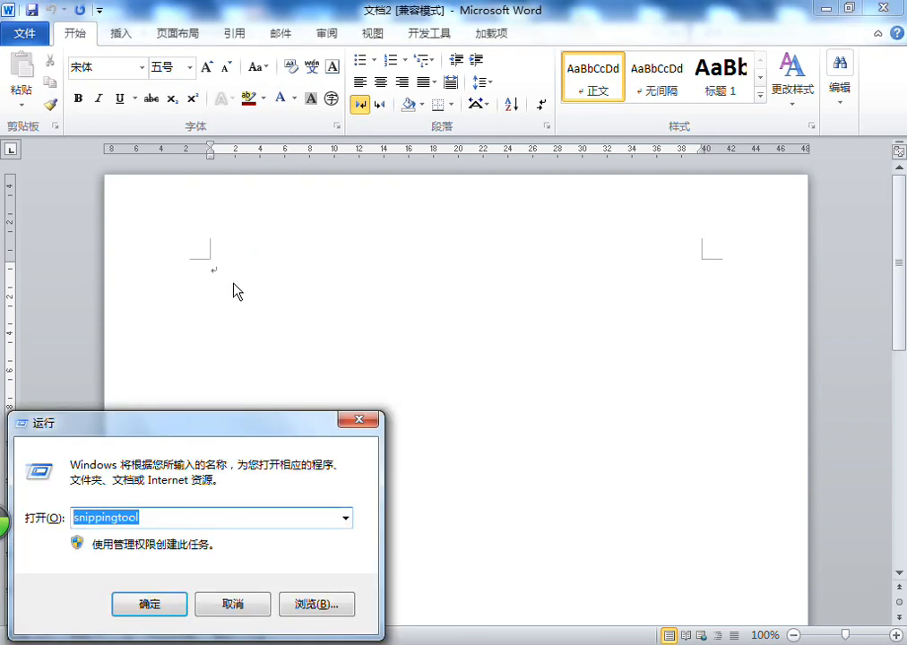
{"action": "type", "text": "notepad"}
{"action": "key", "text": "Return"}
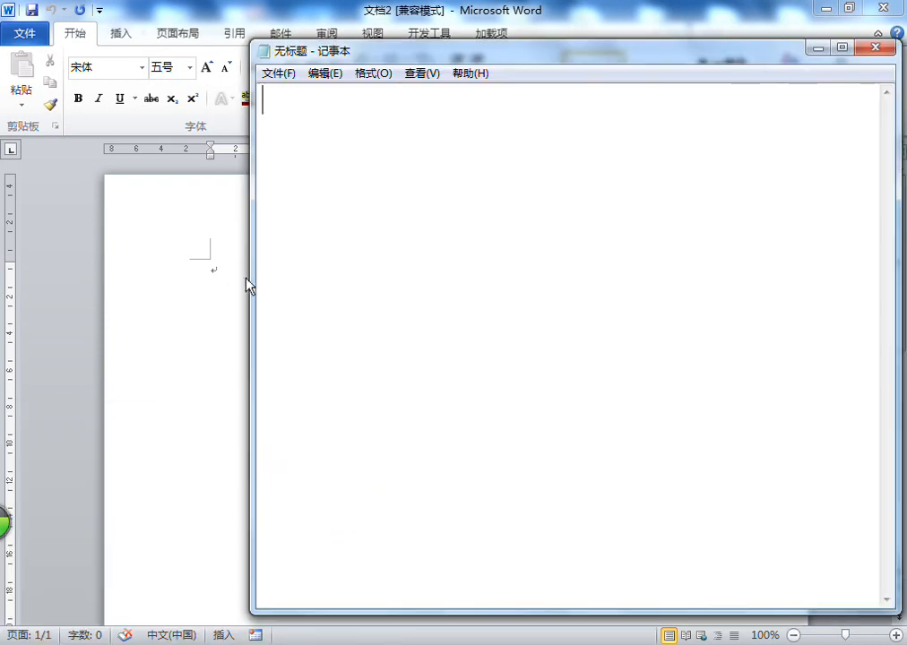
{"action": "left_click_drag", "start_coordinate": [540, 55], "coordinate": [905, 9]}
Switch the blank note to right-to-left reading order
{"action": "right_click", "coordinate": [692, 151]}
{"action": "left_click", "coordinate": [759, 302]}
{"action": "right_click", "coordinate": [755, 44]}
Write the heading "ئىش قەغىزى ياساش جەريانى" with a separator line of equals signs below it
{"action": "type", "text": "ئش"}
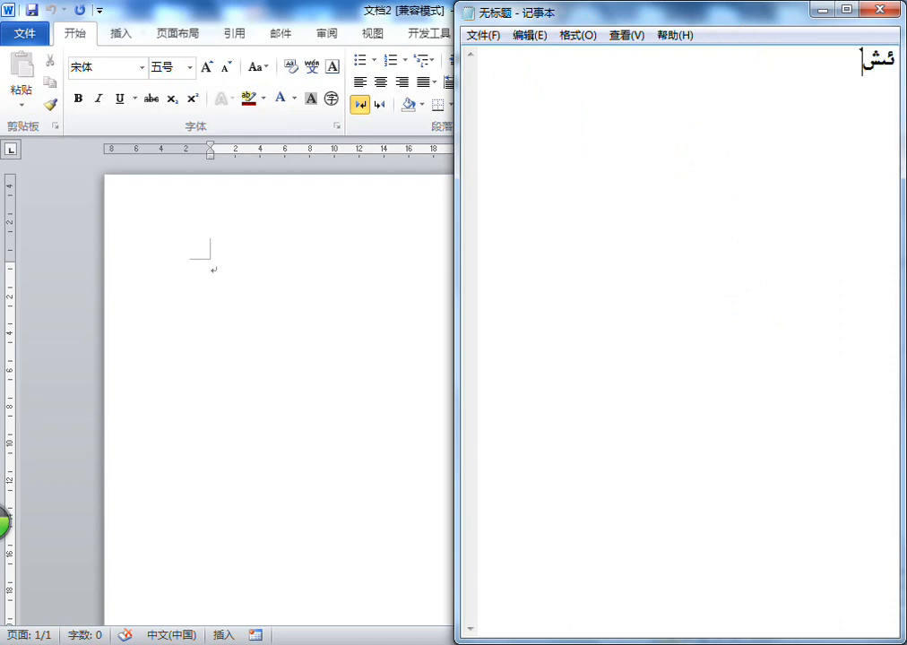
{"action": "type", "text": " قەغىزى ياسا"}
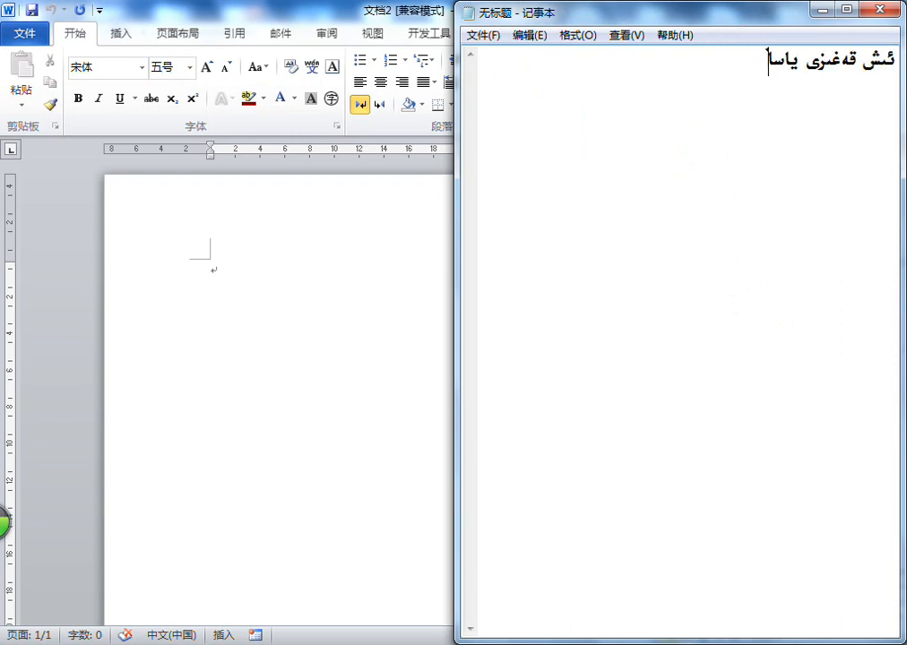
{"action": "type", "text": "ش جگريا"}
{"action": "key", "text": "BackSpace"}
{"action": "key", "text": "BackSpace"}
{"action": "key", "text": "BackSpace"}
{"action": "key", "text": "BackSpace"}
{"action": "type", "text": "ەريانى"}
{"action": "key", "text": "Return"}
{"action": "type", "text": "==========================="}
{"action": "key", "text": "Return"}
Begin numbered item 1 with the text "A4 چوڭلۇقتا بەت قۇرۇپ ئەتىراپىنى" below the separator
{"action": "type", "text": "1."}
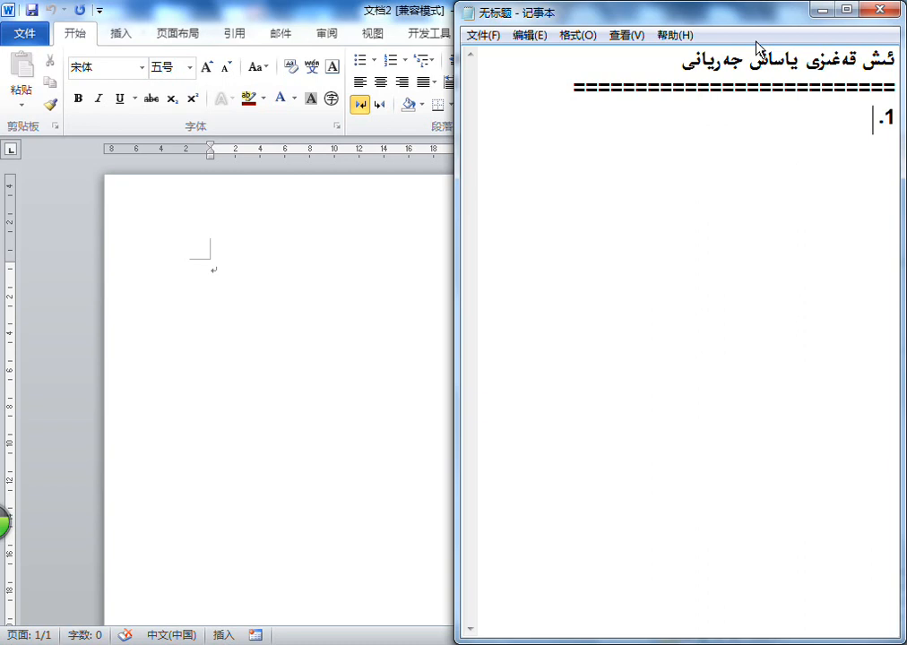
{"action": "type", "text": "AR"}
{"action": "key", "text": "BackSpace"}
{"action": "type", "text": "4 چوڭلۇقتا بەت قۇرۇپ ئەتراپىنى 1"}
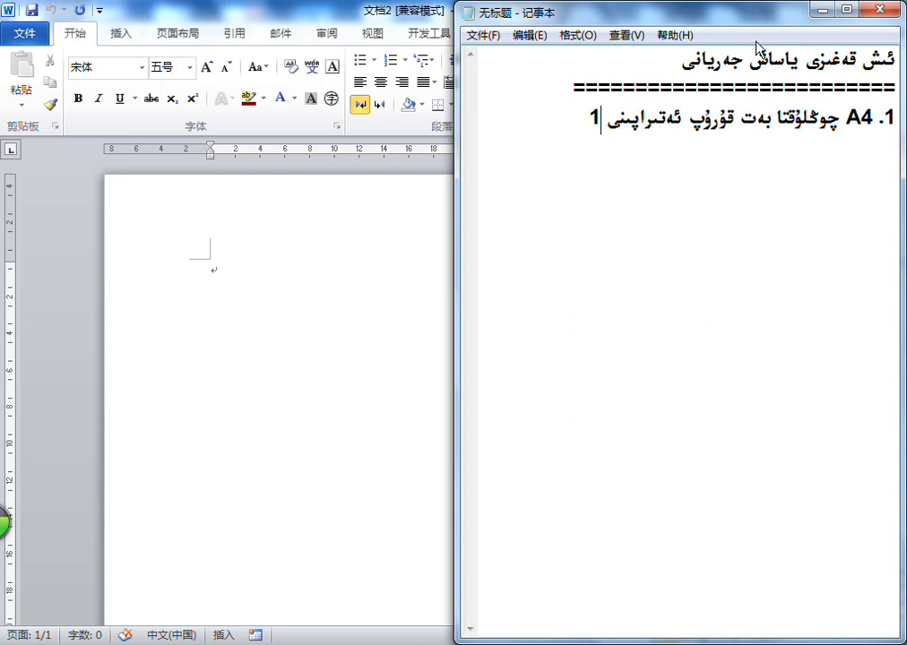
Complete the first sentence of item 1 with "1.5厘米 قىلدۇق."
{"action": "key", "text": "alt+shift"}
{"action": "type", "text": "LM"}
{"action": "key", "text": "BackSpace"}
{"action": "key", "text": "BackSpace"}
{"action": "key", "text": "Caps_Lock"}
{"action": "type", "text": "厘米"}
{"action": "key", "text": "alt+shift"}
{"action": "type", "text": "ق"}
{"action": "key", "text": "BackSpace"}
{"action": "key", "text": "BackSpace"}
{"action": "key", "text": "BackSpace"}
{"action": "key", "text": "BackSpace"}
{"action": "type", "text": ".5"}
{"action": "key", "text": "alt+shift"}
{"action": "type", "text": "厘米"}
{"action": "key", "text": "alt+shift"}
{"action": "type", "text": "ق"}
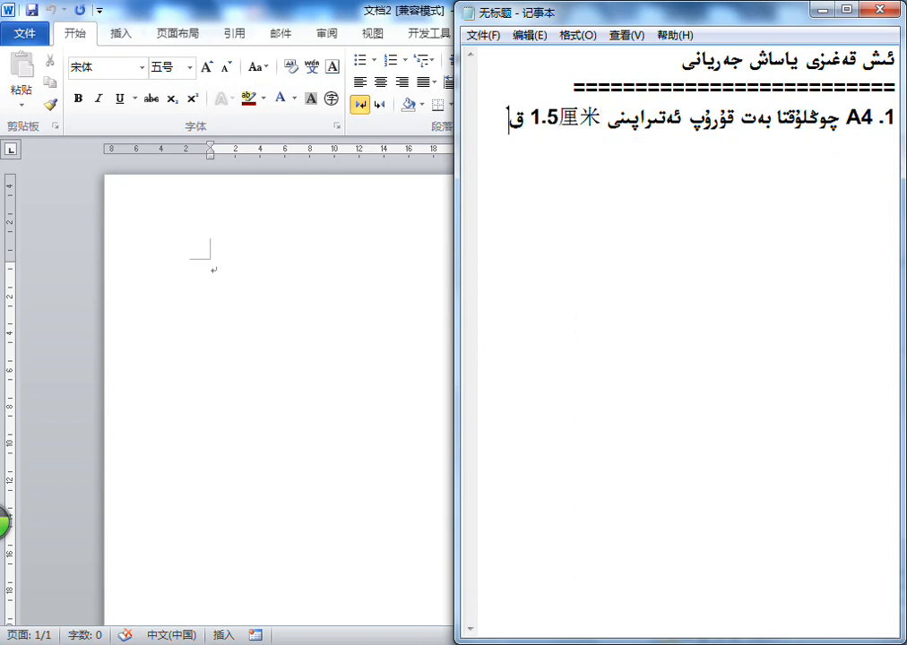
{"action": "type", "text": "ىلدۇق."}
Widen the Notepad window so it covers most of the Word document
{"action": "left_click_drag", "start_coordinate": [459, 262], "coordinate": [212, 261]}
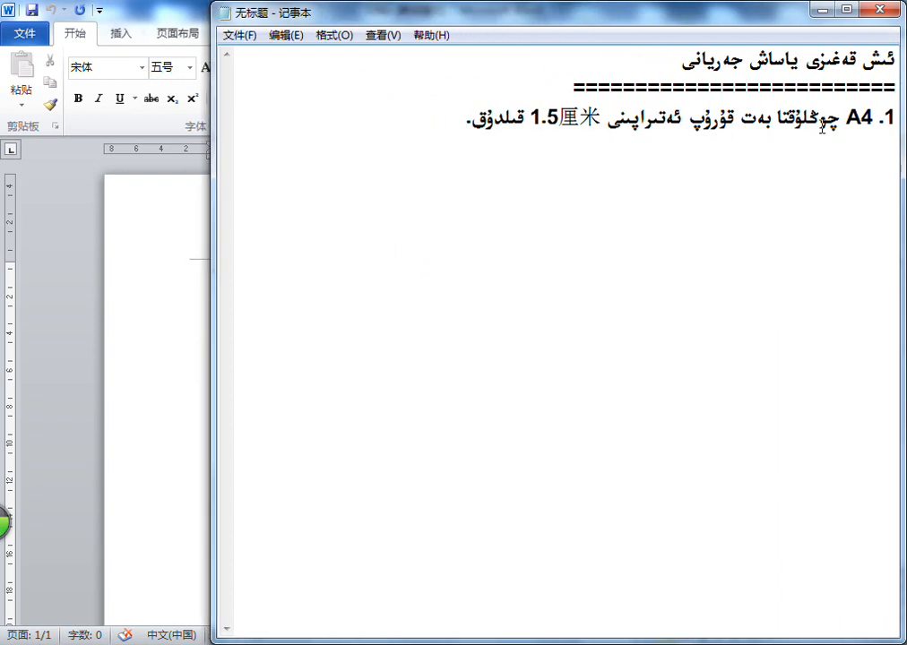
{"action": "left_click", "coordinate": [404, 126]}
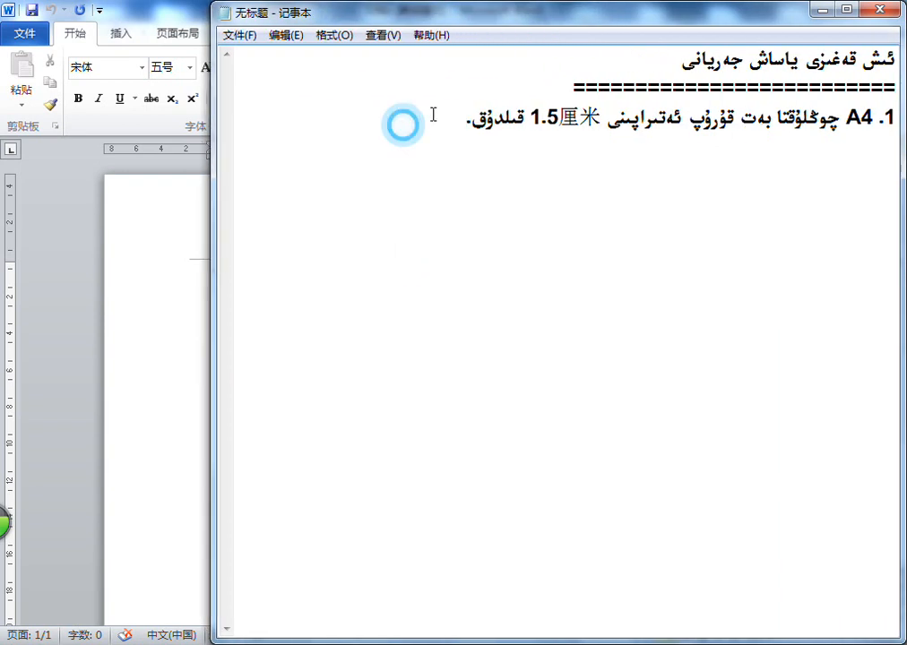
{"action": "left_click", "coordinate": [526, 38]}
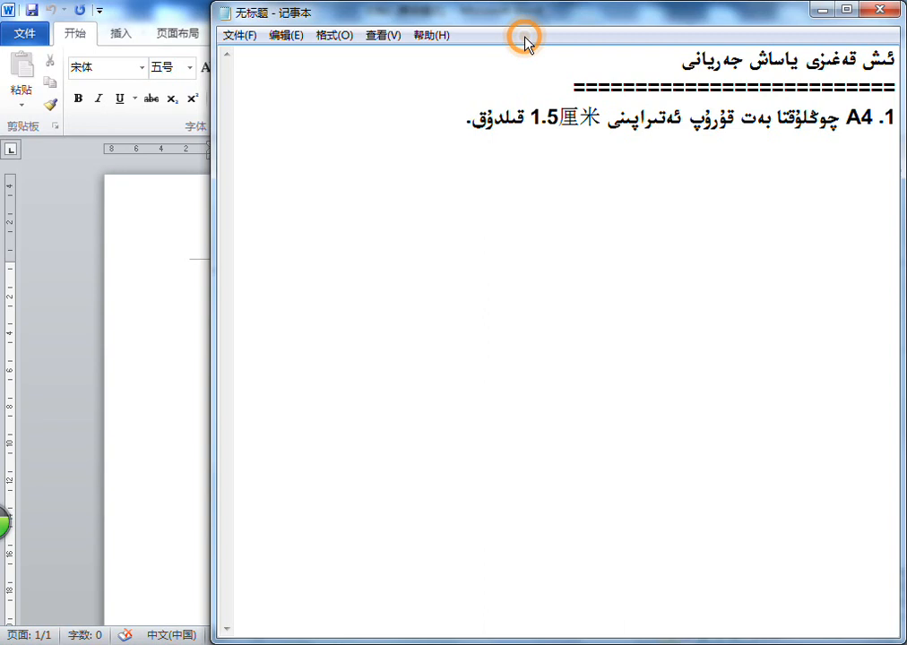
Switch to Word and set the page's top and left margins to 1.5 cm in the page setup
{"action": "left_click", "coordinate": [188, 263]}
{"action": "left_click", "coordinate": [335, 269]}
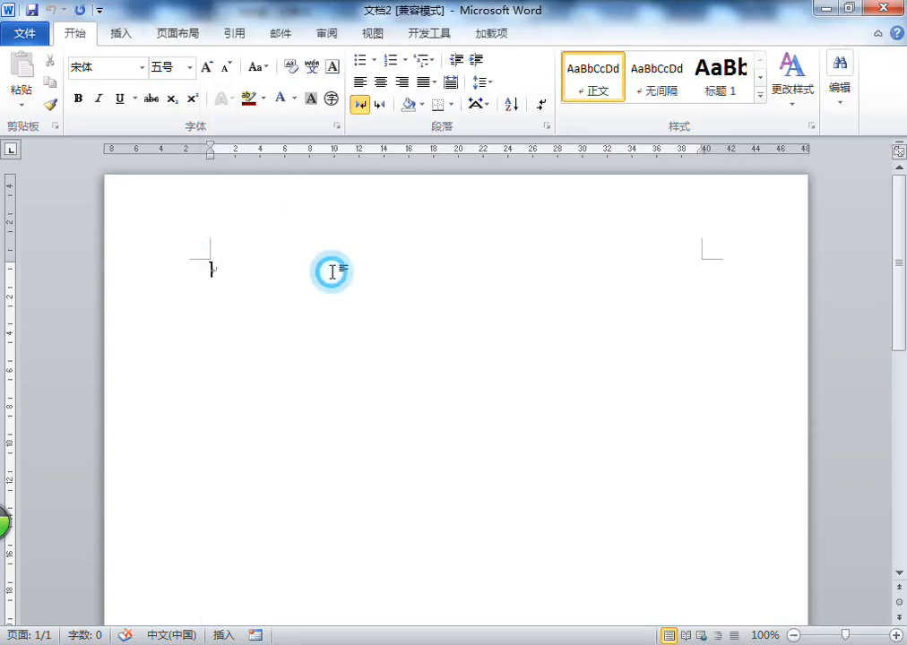
{"action": "left_click", "coordinate": [178, 34]}
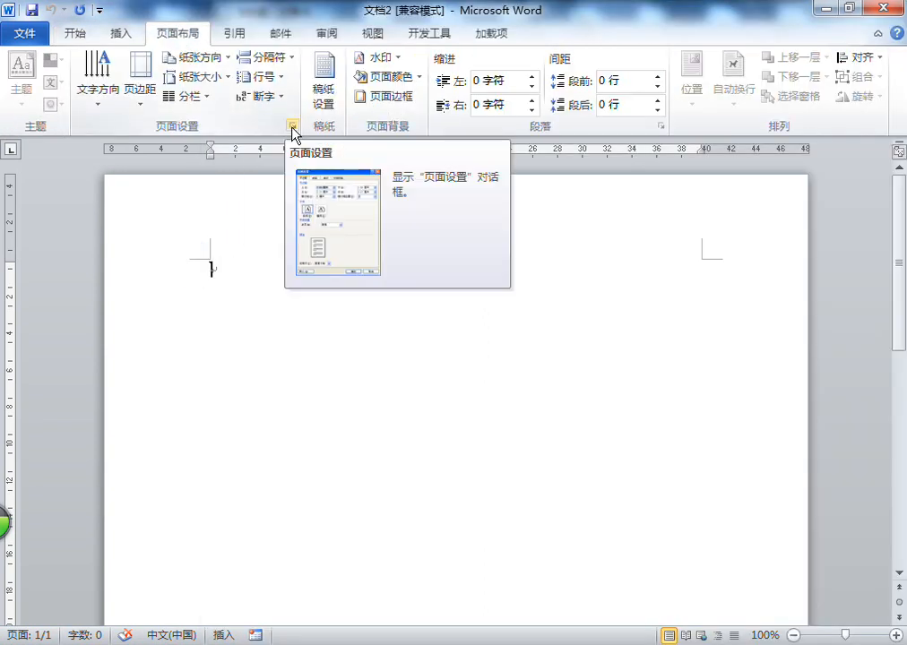
{"action": "left_click", "coordinate": [293, 128]}
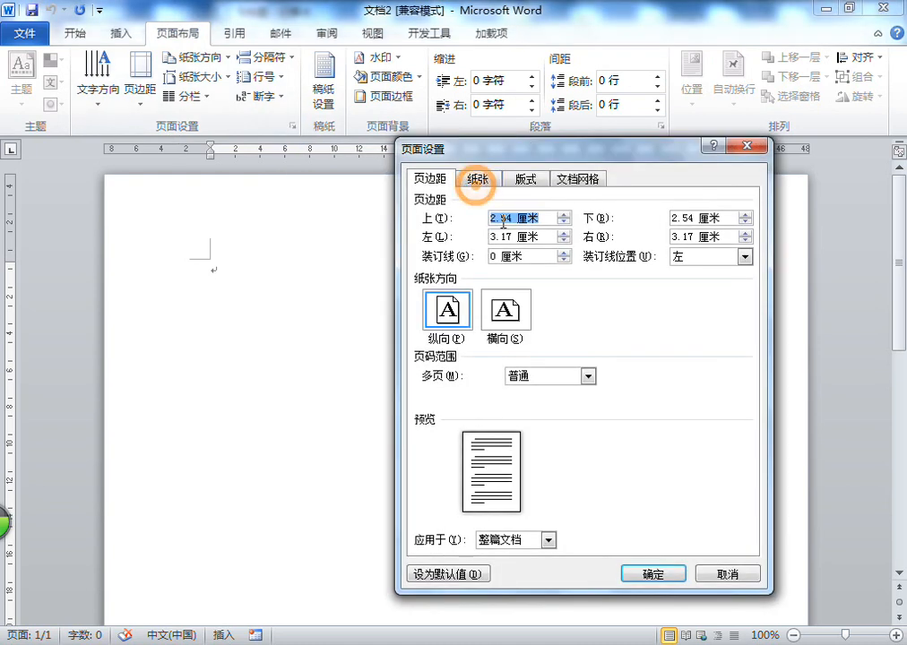
{"action": "type", "text": "1.5"}
{"action": "double_click", "coordinate": [509, 236]}
{"action": "type", "text": "1.5"}
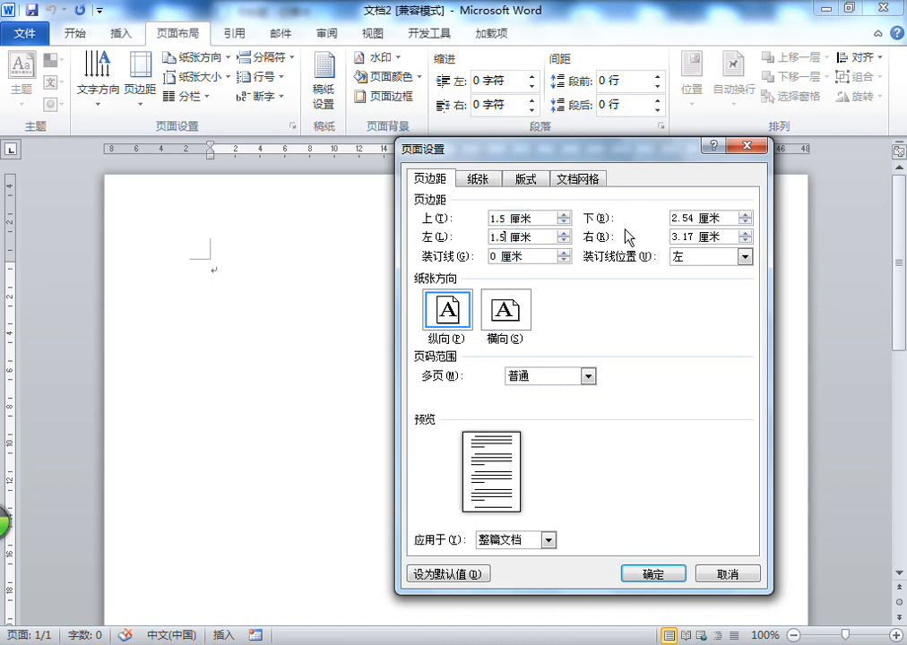
Set the bottom and right margins to 1.5 cm, keep portrait orientation, and apply the page setup
{"action": "double_click", "coordinate": [690, 218]}
{"action": "type", "text": "1.5"}
{"action": "double_click", "coordinate": [683, 236]}
{"action": "type", "text": "1.5"}
{"action": "left_click", "coordinate": [503, 311]}
{"action": "left_click", "coordinate": [458, 314]}
{"action": "left_click", "coordinate": [654, 573]}
Return to Notepad and append "بەت تىك شەكىلدە بولىدۇ." to item 1
{"action": "key", "text": "alt+Tab"}
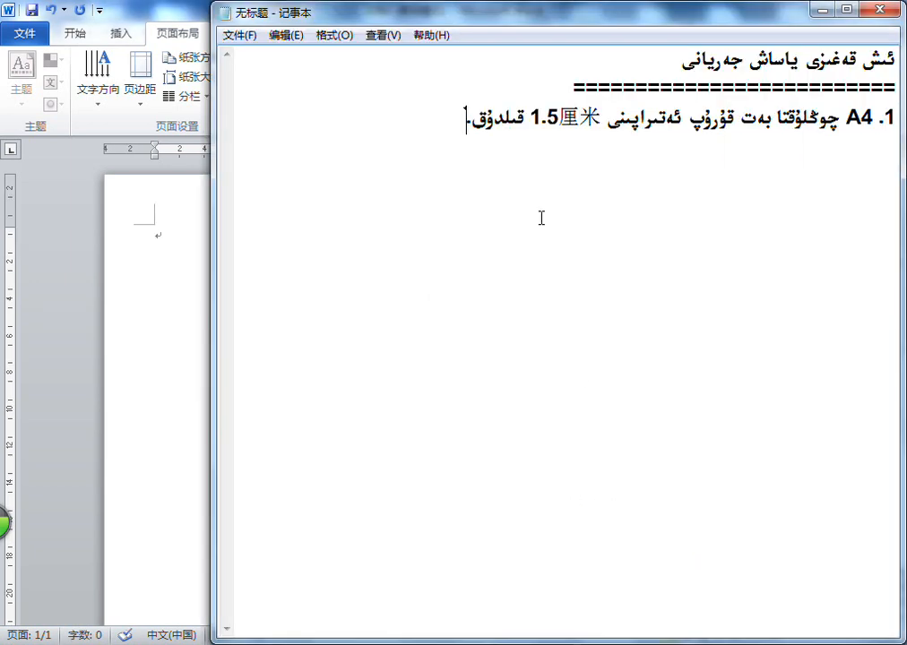
{"action": "type", "text": "بەت تىك"}
{"action": "type", "text": " شەكلدە بولدۇ."}
Add item 2 on a new line: "بەت ئۈستىگە قەغەز ماۋزۇسىنى يېزىۋالىمىز."
{"action": "key", "text": "Return"}
{"action": "type", "text": "2. ب"}
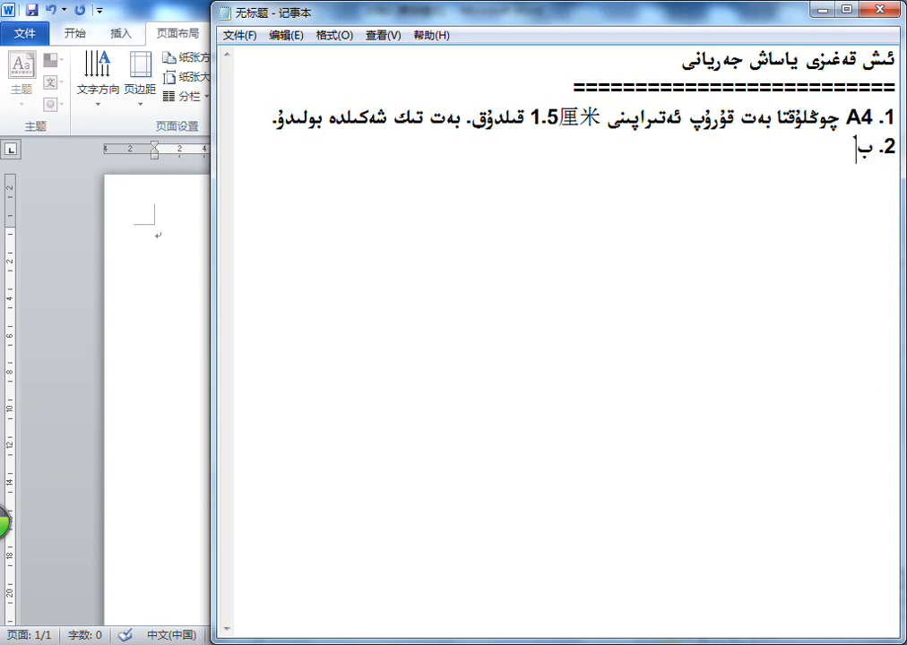
{"action": "type", "text": "ەت ئۈستىگە يىغ"}
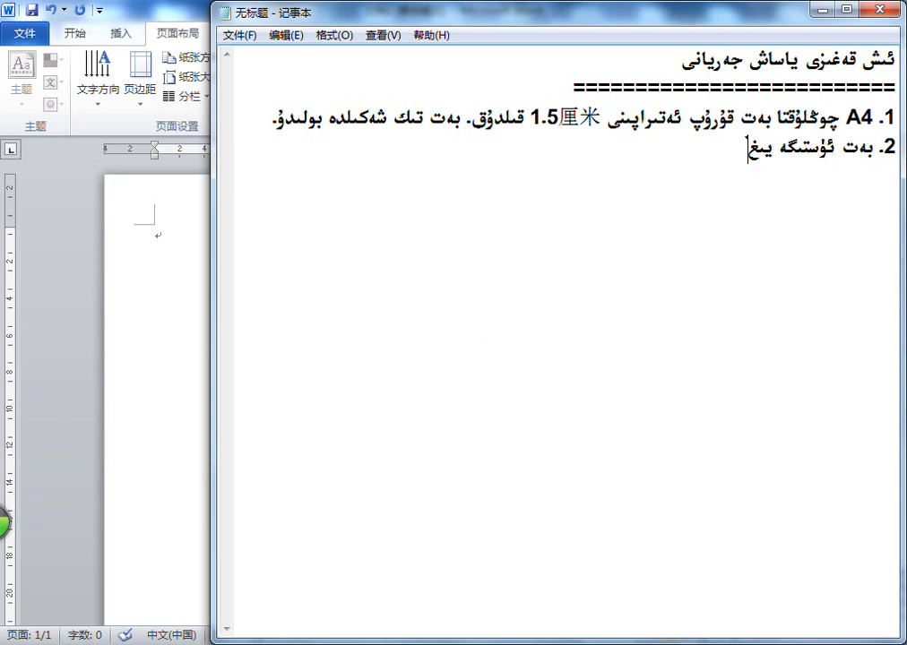
{"action": "type", "text": "ىن خ"}
{"action": "key", "text": "BackSpace"}
{"action": "key", "text": "BackSpace"}
{"action": "key", "text": "BackSpace"}
{"action": "key", "text": "BackSpace"}
{"action": "key", "text": "BackSpace"}
{"action": "key", "text": "BackSpace"}
{"action": "key", "text": "BackSpace"}
{"action": "type", "text": "قەغەز ما"}
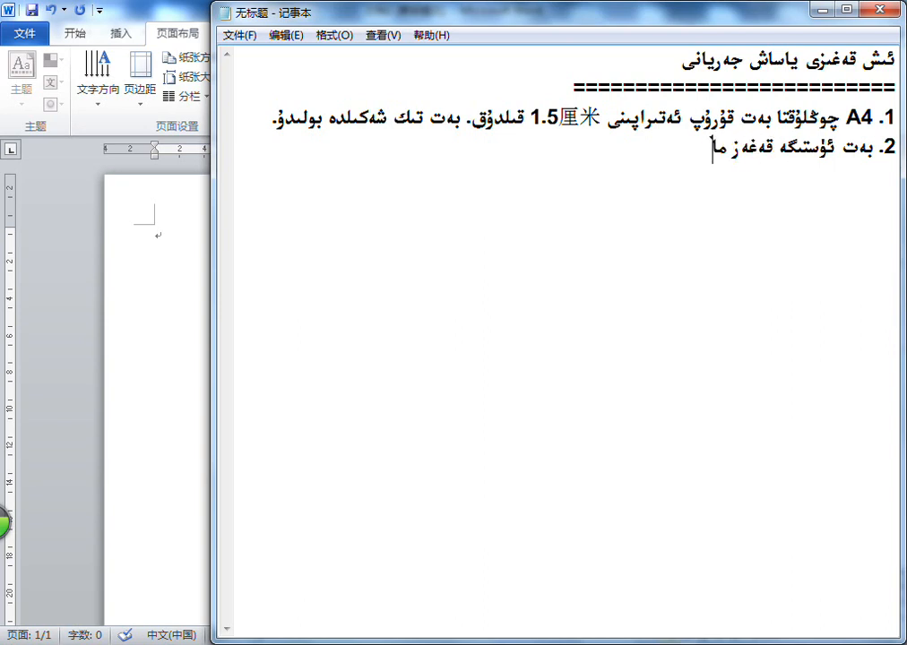
{"action": "type", "text": "ۋزۇسى"}
{"action": "key", "text": "BackSpace"}
{"action": "key", "text": "BackSpace"}
{"action": "key", "text": "BackSpace"}
{"action": "key", "text": "BackSpace"}
{"action": "type", "text": "زۇسنى يې"}
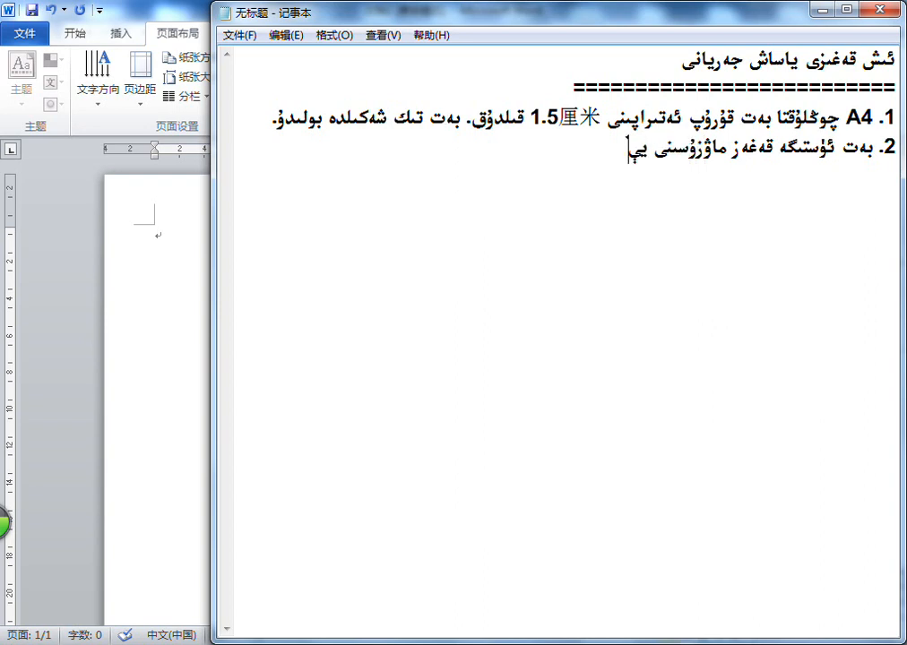
{"action": "type", "text": "زىۋالمىز."}
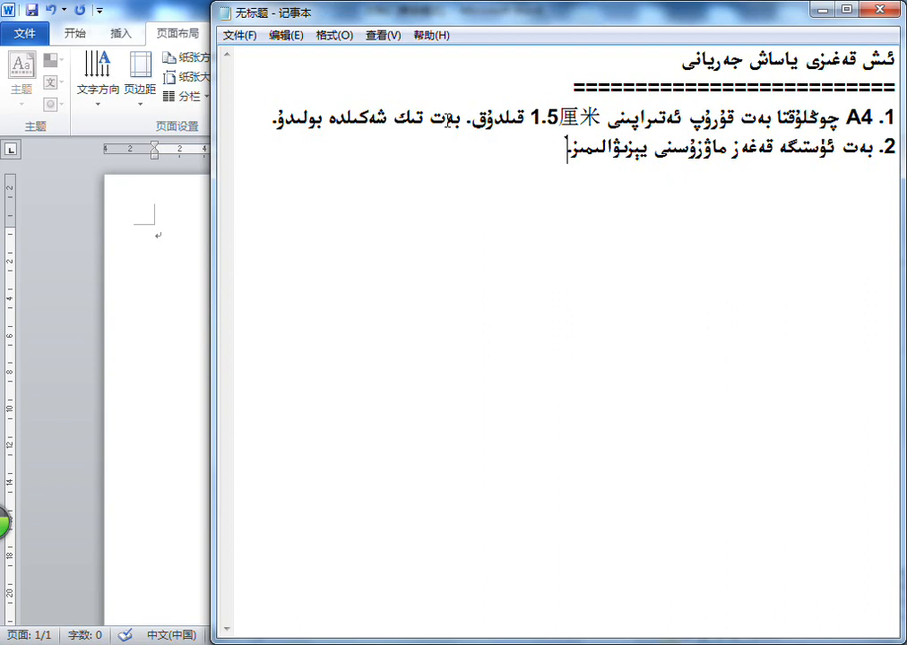
{"action": "type", "text": "ئاندىن "}
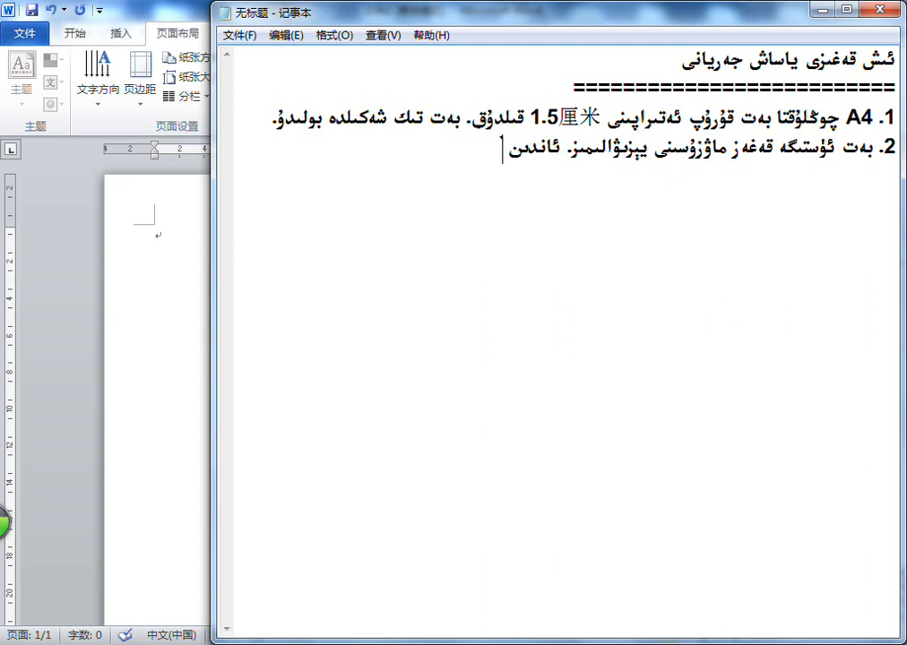
{"action": "type", "text": "ئىككىنجى قۇرغا"}
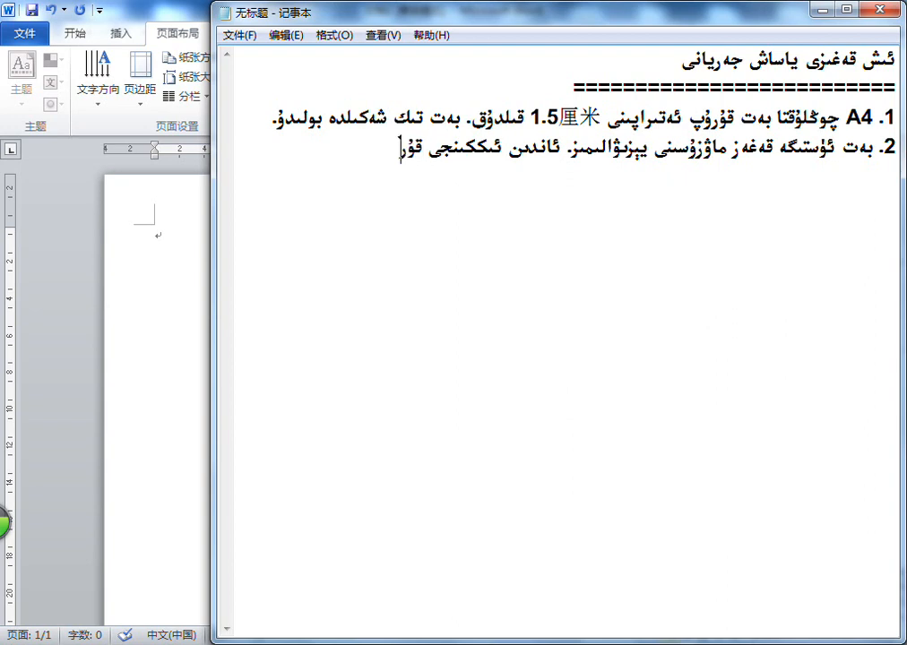
{"action": "type", "text": " جەدۋە"}
{"action": "key", "text": "BackSpace"}
{"action": "key", "text": "BackSpace"}
{"action": "key", "text": "BackSpace"}
{"action": "key", "text": "BackSpace"}
{"action": "key", "text": "BackSpace"}
{"action": "key", "text": "BackSpace"}
{"action": "key", "text": "BackSpace"}
{"action": "key", "text": "BackSpace"}
{"action": "key", "text": "BackSpace"}
{"action": "key", "text": "BackSpace"}
{"action": "key", "text": "BackSpace"}
{"action": "key", "text": "BackSpace"}
{"action": "key", "text": "BackSpace"}
{"action": "key", "text": "BackSpace"}
{"action": "key", "text": "BackSpace"}
{"action": "key", "text": "BackSpace"}
{"action": "key", "text": "BackSpace"}
{"action": "key", "text": "BackSpace"}
{"action": "key", "text": "BackSpace"}
{"action": "key", "text": "BackSpace"}
{"action": "key", "text": "BackSpace"}
{"action": "key", "text": "BackSpace"}
{"action": "key", "text": "BackSpace"}
{"action": "key", "text": "BackSpace"}
{"action": "key", "text": "BackSpace"}
{"action": "key", "text": "BackSpace"}
{"action": "key", "text": "BackSpace"}
{"action": "key", "text": "BackSpace"}
{"action": "key", "text": "BackSpace"}
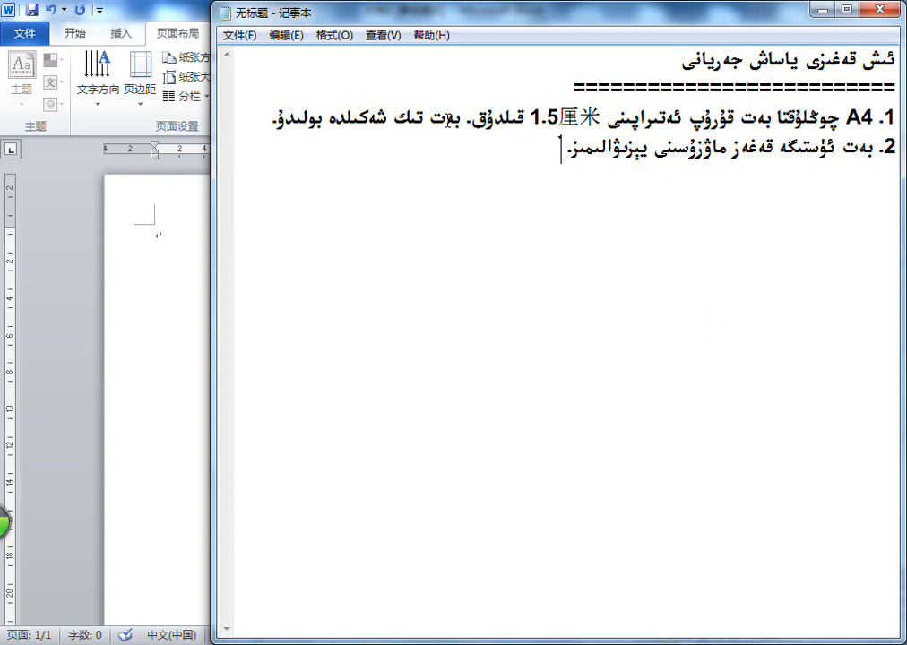
Start a new line below item 2, and in Word make the empty first paragraph right-to-left and centred
{"action": "key", "text": "Return"}
{"action": "key", "text": "alt+Tab"}
{"action": "left_click", "coordinate": [66, 31]}
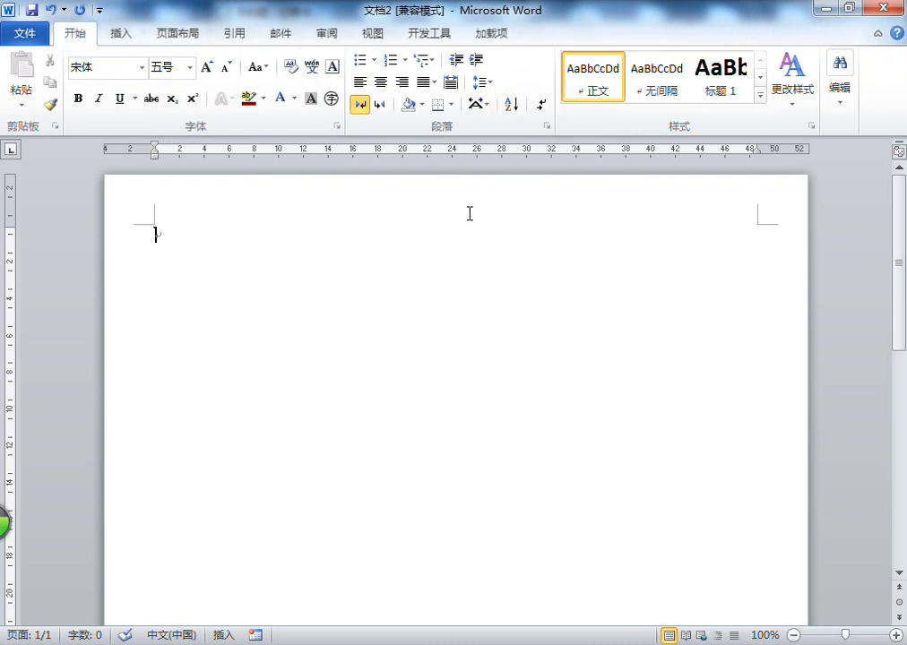
{"action": "left_click", "coordinate": [381, 105]}
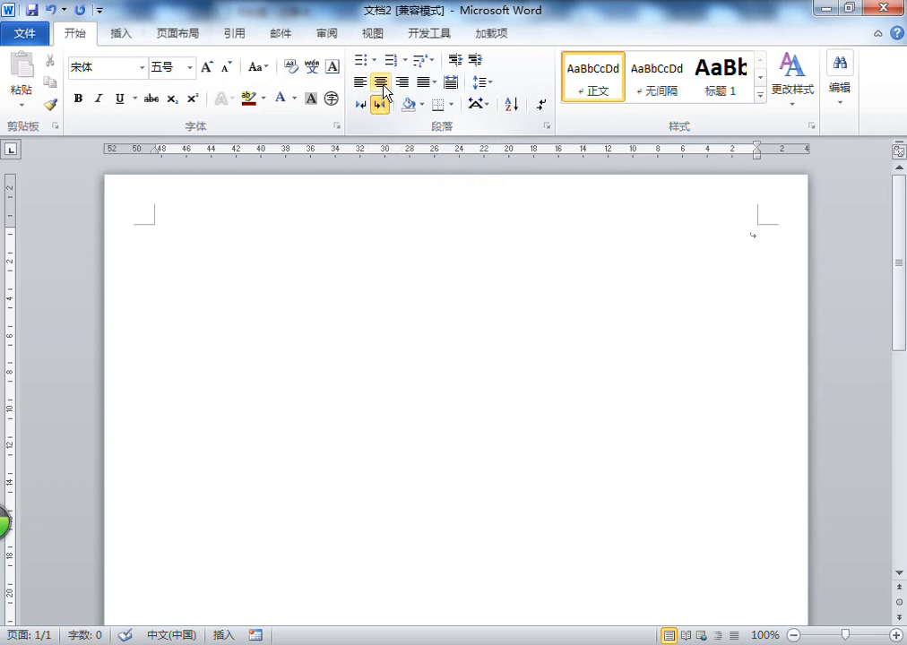
{"action": "left_click", "coordinate": [382, 83]}
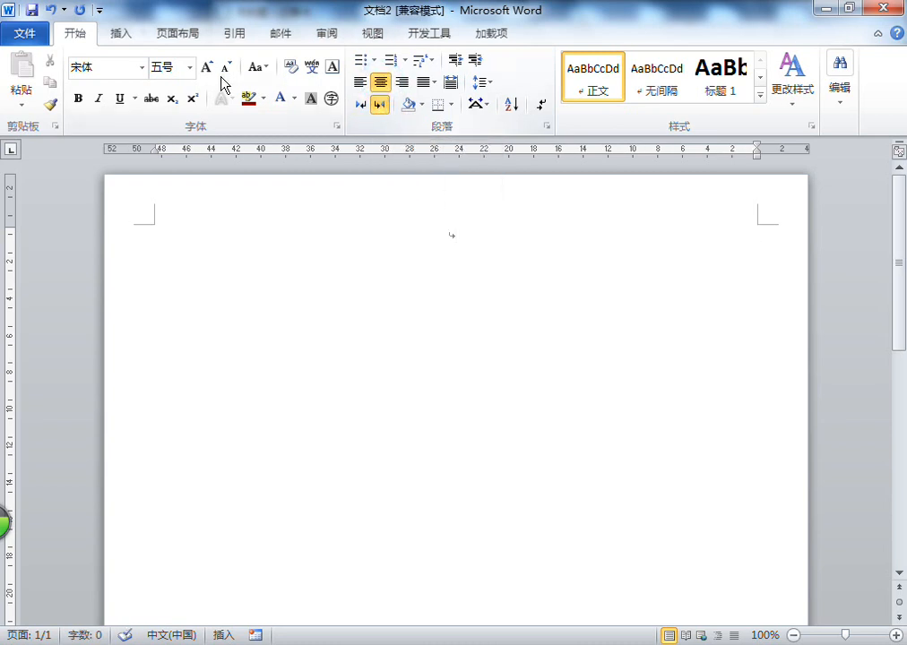
Enter the title "ئىنتىل مەكتىپى ئىش قەغىزى" in the ALKATIP Basma font and enlarge it to size 三号
{"action": "left_click", "coordinate": [142, 68]}
{"action": "scroll", "coordinate": [193, 338], "scroll_direction": "up", "scroll_amount": 5}
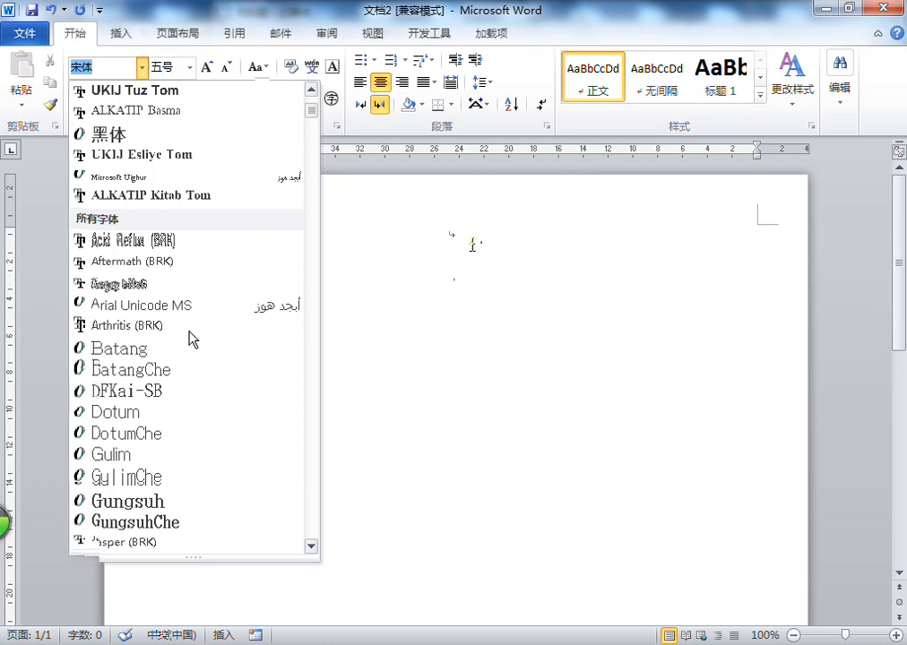
{"action": "triple_click", "coordinate": [468, 242]}
{"action": "left_click", "coordinate": [213, 69]}
{"action": "left_click", "coordinate": [213, 70]}
{"action": "left_click", "coordinate": [213, 70]}
{"action": "left_click", "coordinate": [214, 70]}
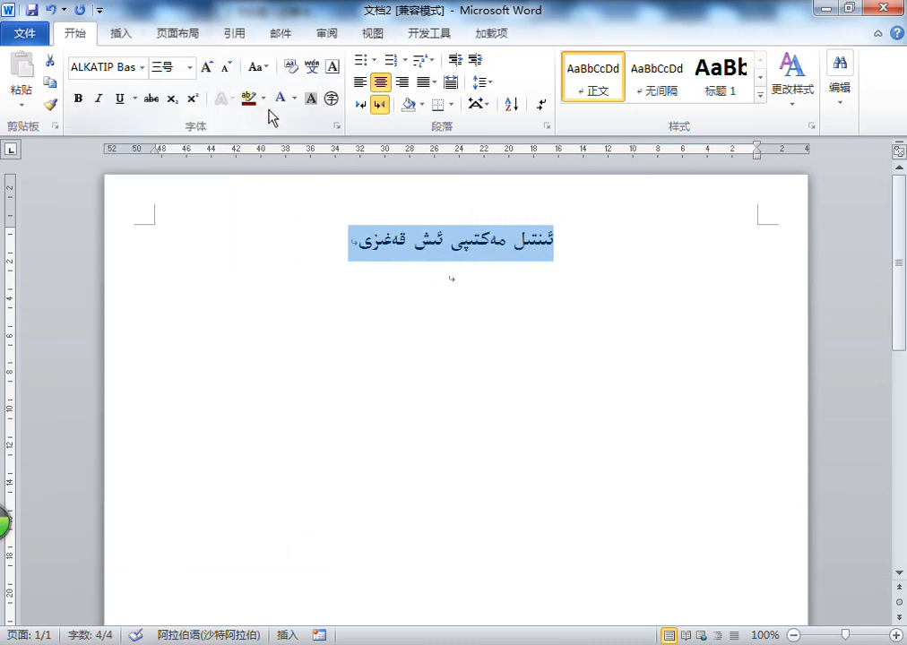
Colour the title standard red and place the cursor on the empty line below it
{"action": "left_click", "coordinate": [294, 98]}
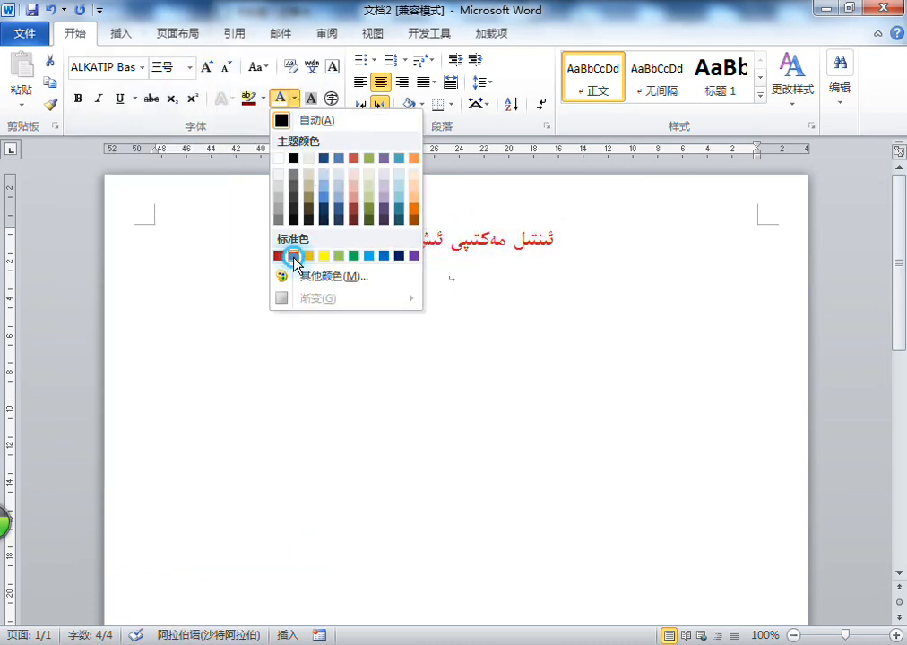
{"action": "left_click", "coordinate": [296, 255]}
{"action": "left_click", "coordinate": [482, 277]}
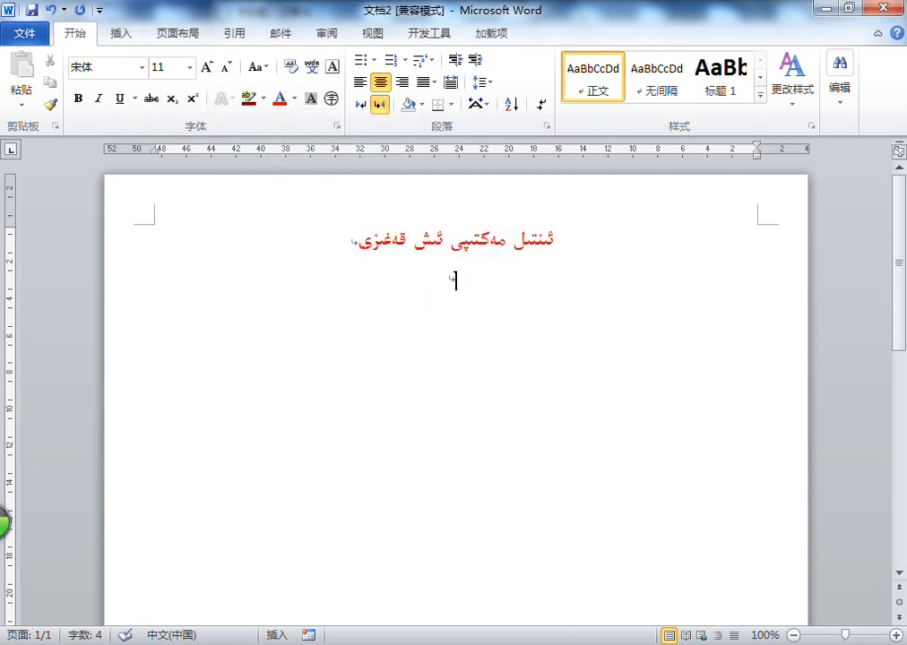
Switch to Notepad and add item 3: "ئىككىنجى قۇرغا 1 ئىستون، 35 قۇرلۇق كاتەك قۇرىمىز."
{"action": "left_click", "coordinate": [587, 644]}
{"action": "type", "text": "3. ئىك"}
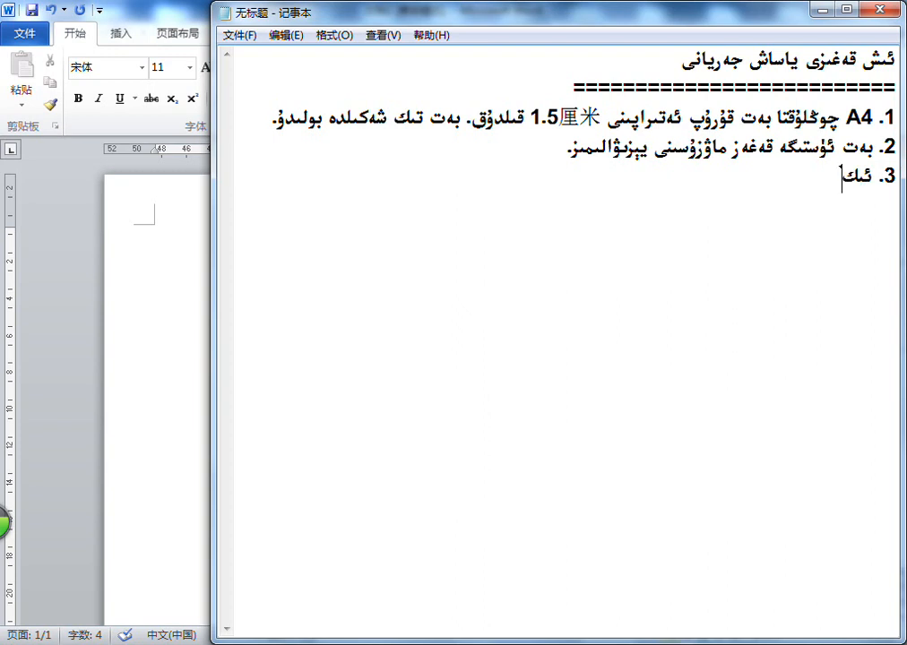
{"action": "type", "text": "كىنجى قۇردىن با"}
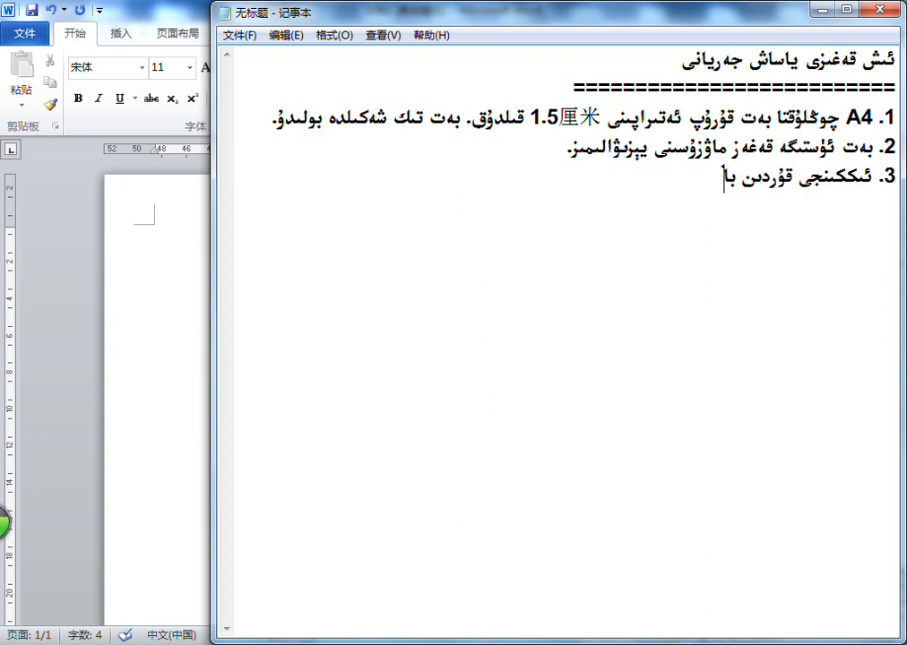
{"action": "key", "text": "BackSpace"}
{"action": "key", "text": "BackSpace"}
{"action": "key", "text": "BackSpace"}
{"action": "key", "text": "BackSpace"}
{"action": "key", "text": "BackSpace"}
{"action": "type", "text": "غا 1 ئىستون،"}
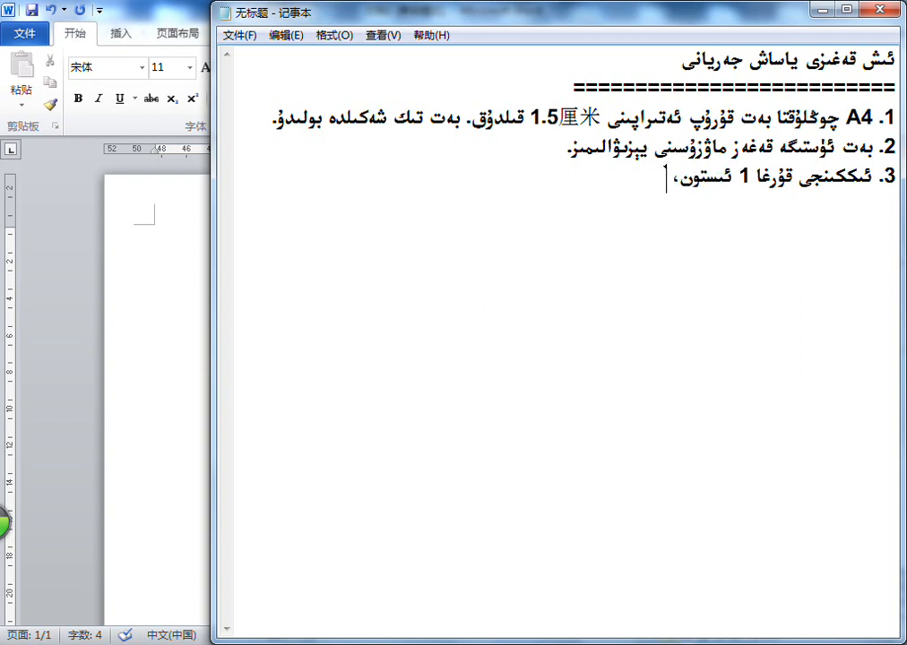
{"action": "type", "text": " 35 قۇرلۇ"}
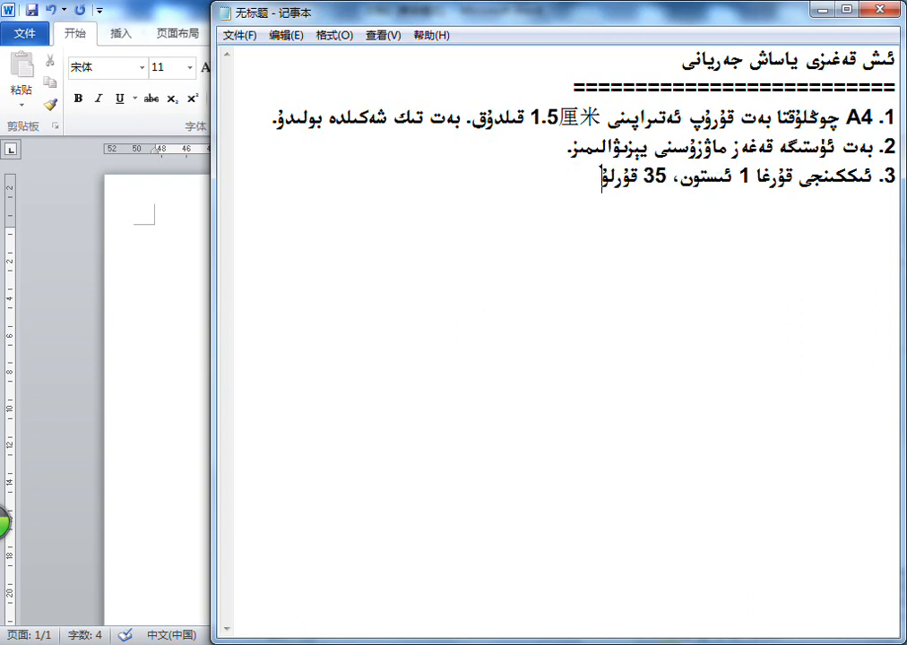
{"action": "type", "text": "ق كاتەك"}
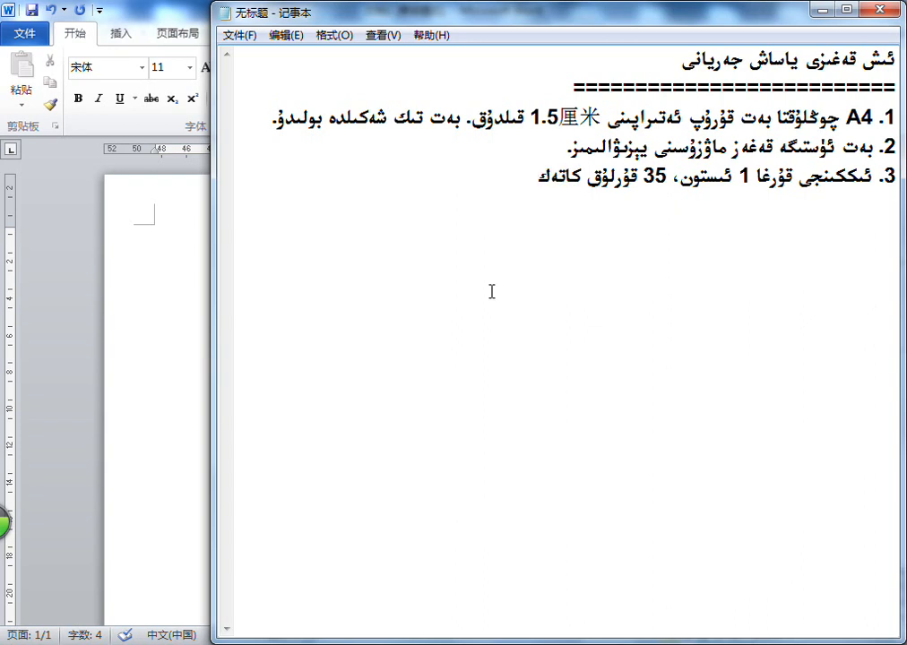
{"action": "type", "text": " قۇرىمىز."}
In Word, insert a table with 1 column and 35 rows on the empty line below the title
{"action": "left_click", "coordinate": [186, 289]}
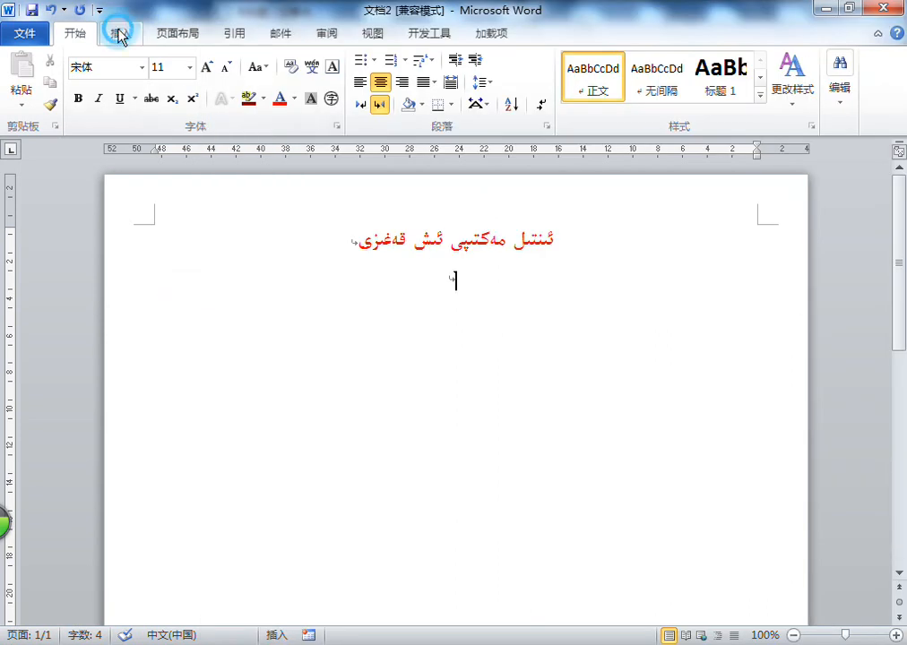
{"action": "left_click", "coordinate": [121, 34]}
{"action": "left_click", "coordinate": [82, 85]}
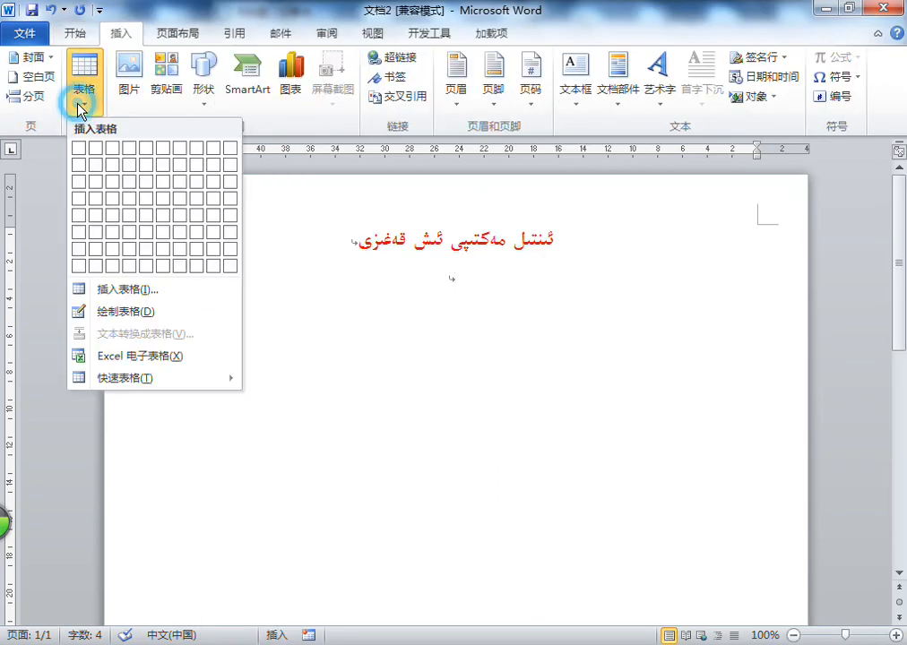
{"action": "left_click", "coordinate": [120, 291]}
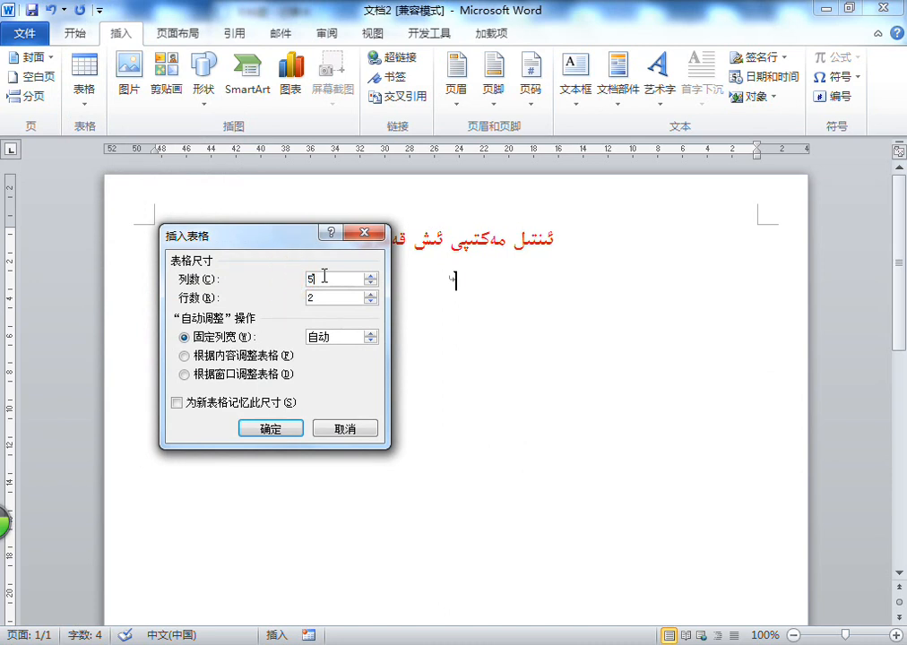
{"action": "type", "text": "1"}
{"action": "left_click", "coordinate": [331, 297]}
{"action": "type", "text": "35"}
{"action": "left_click", "coordinate": [281, 430]}
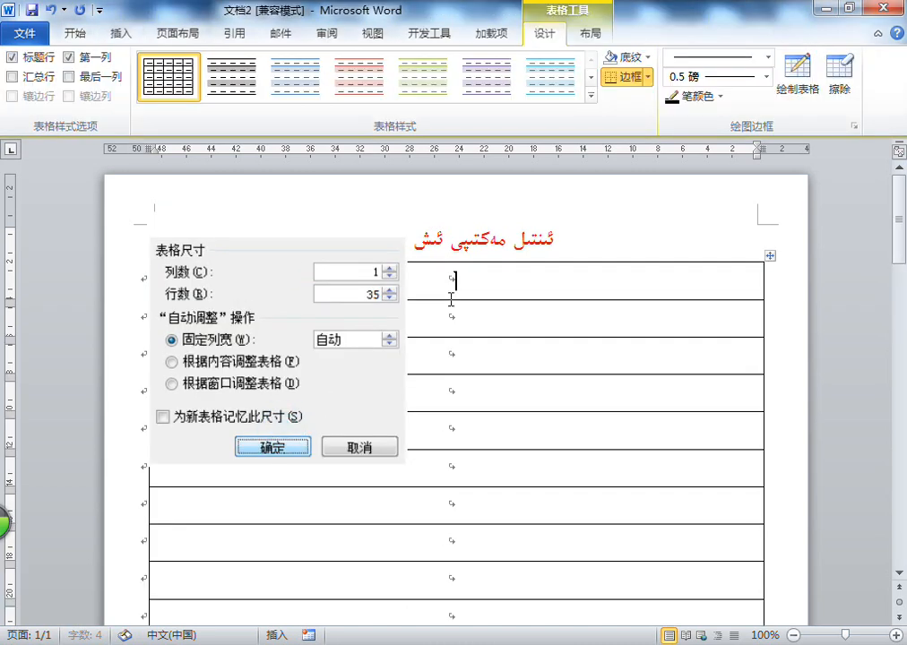
{"action": "left_click", "coordinate": [468, 278]}
In Notepad, add item 4: "جەدىۋەلنى تاللاپ جەدىۋەلنىڭ خەت نۇسخىسىنى كىچىكرەك قىلىپ قۇر ئارىلىقنى مۇۋاپىق تەڭشەيمىز."
{"action": "key", "text": "alt+Tab"}
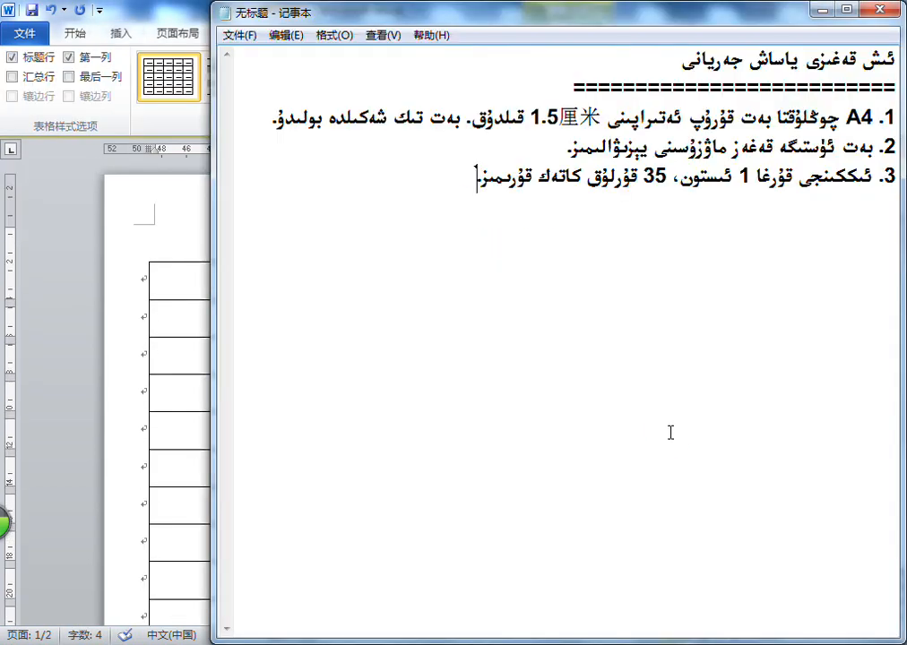
{"action": "left_click", "coordinate": [369, 309]}
{"action": "type", "text": "جەدۋەلنى تاللاپ "}
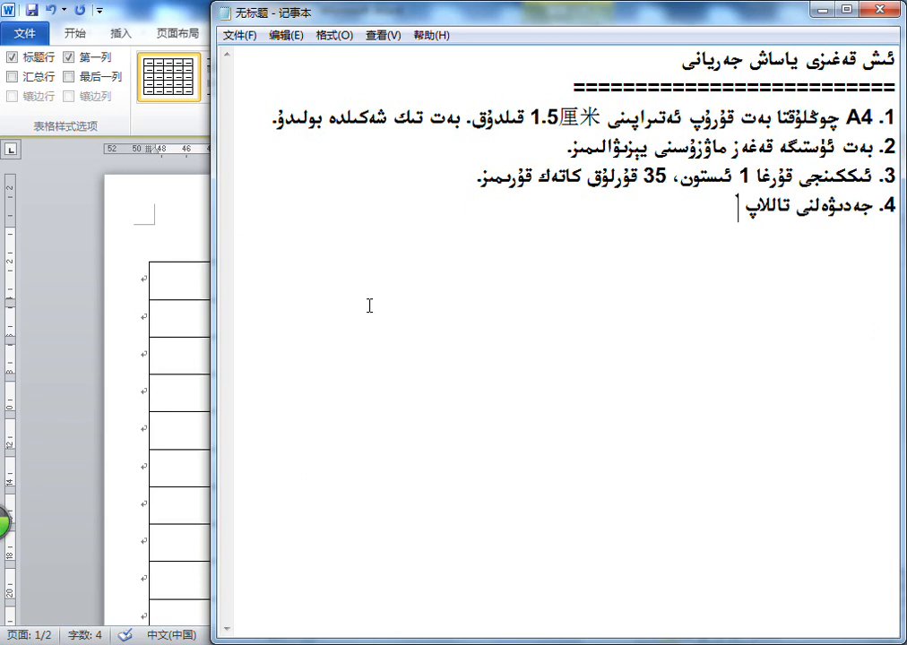
{"action": "type", "text": "جەدۋە"}
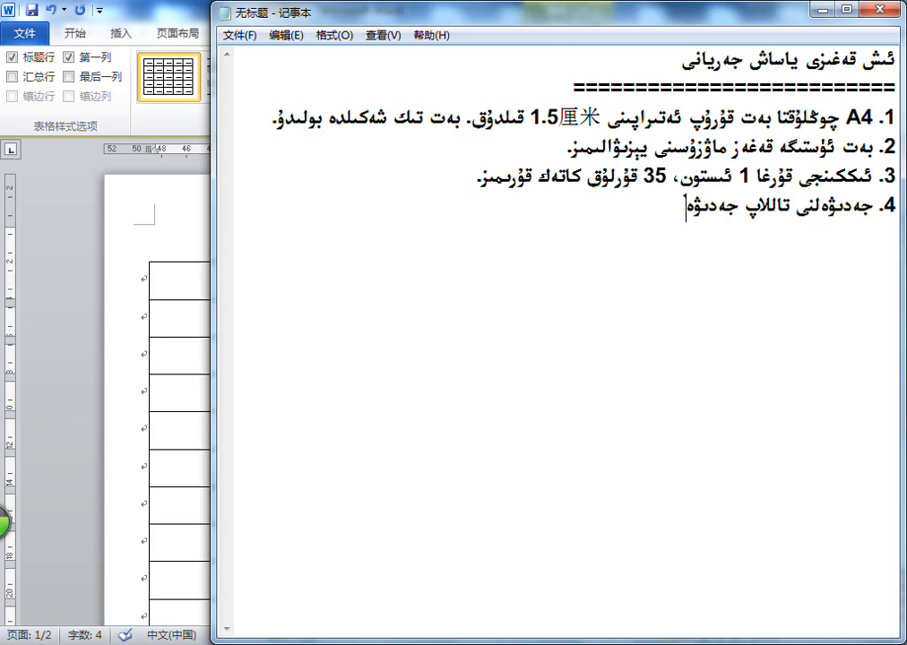
{"action": "type", "text": "لنىڭ خەت نۇسخ"}
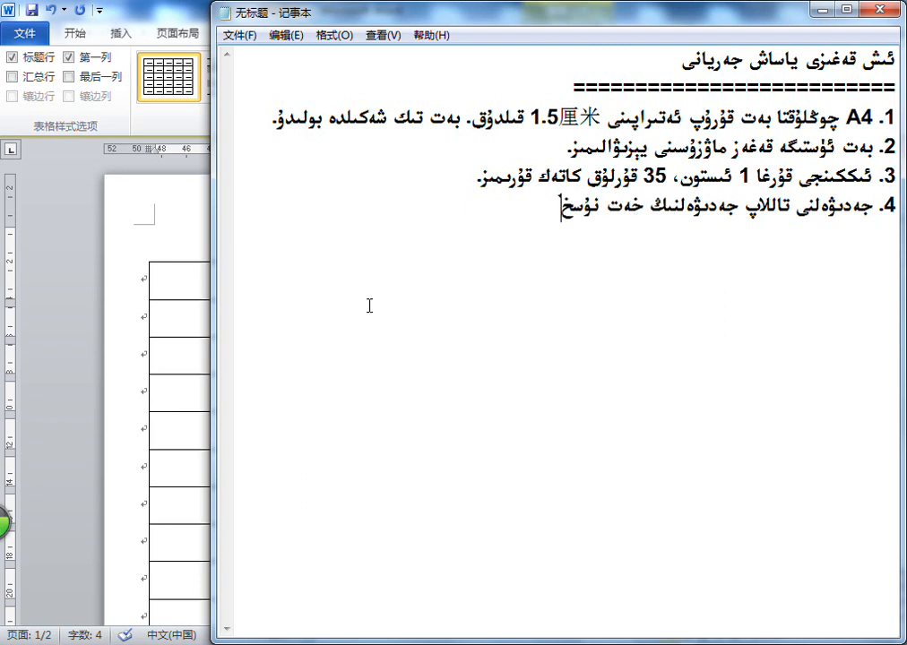
{"action": "type", "text": "ىسىنى كىچىكر"}
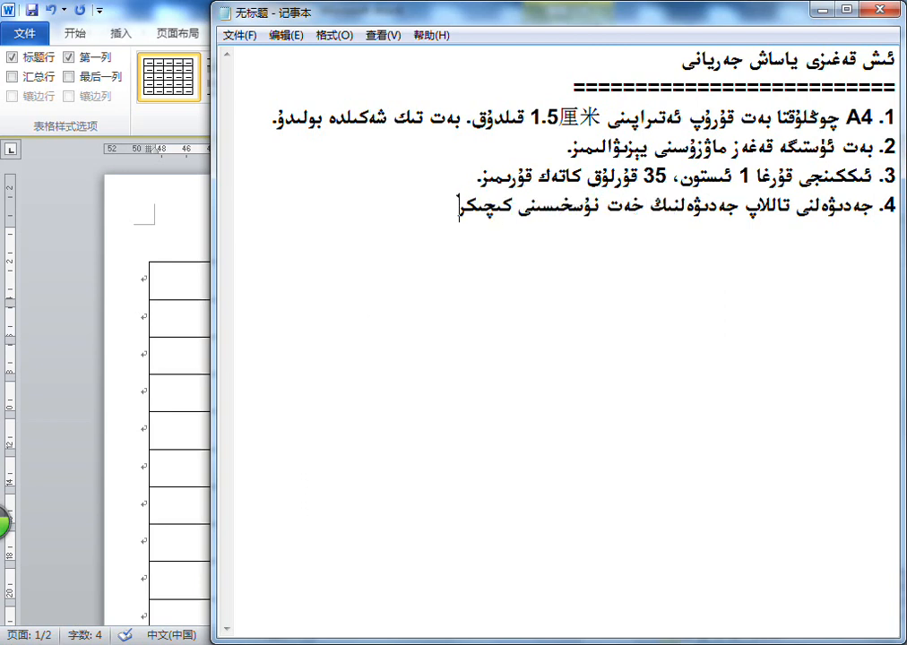
{"action": "type", "text": "ەك قىلىپ قۇ"}
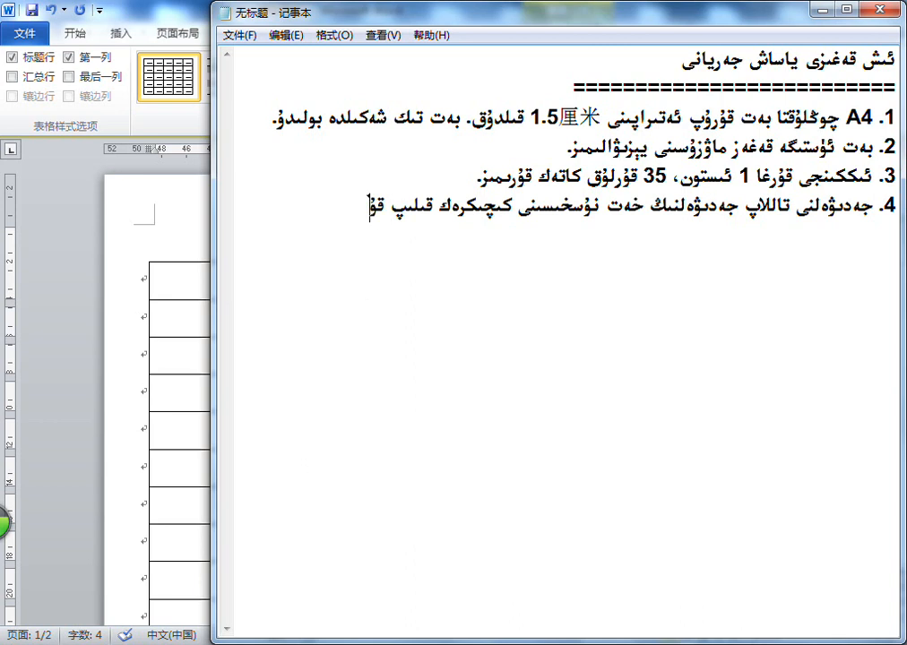
{"action": "type", "text": "ر ئارىلىقنى مۇۋاپى"}
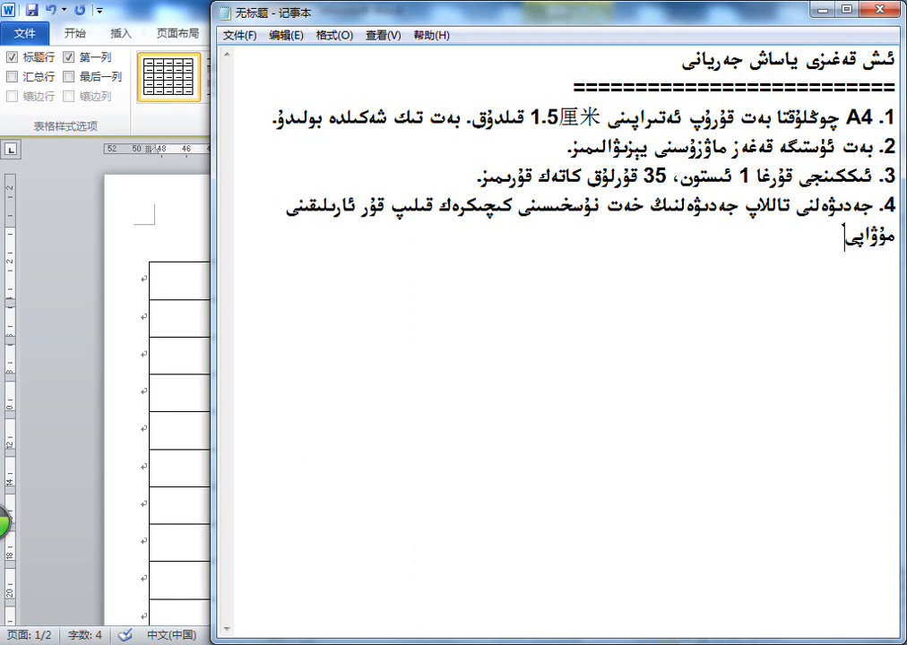
{"action": "type", "text": "ق تەڭشەيمىز."}
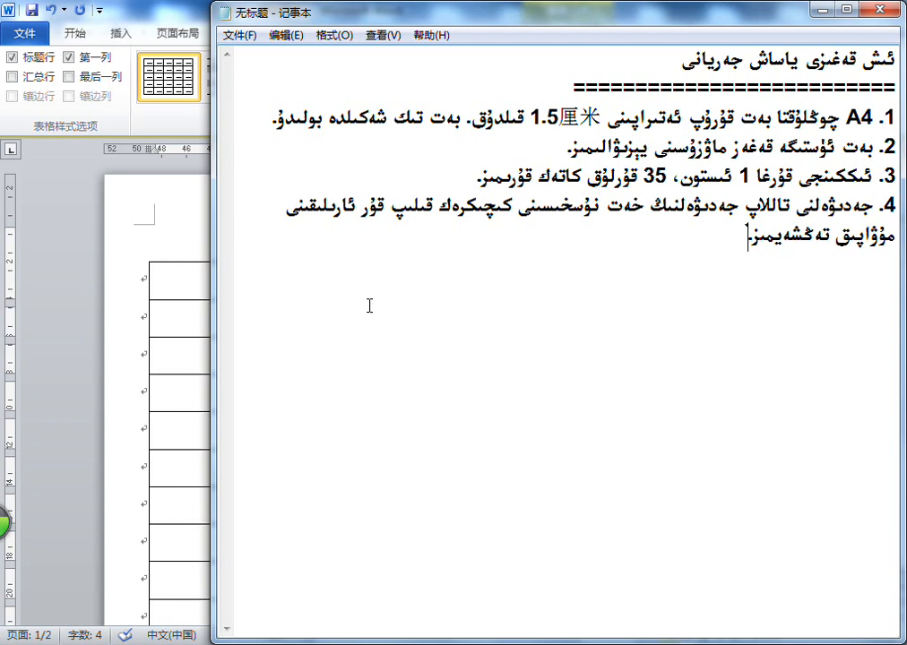
Delete the wording of item 4 that follows "جەدىۋەلنىڭ خەت"
{"action": "key", "text": "BackSpace"}
{"action": "key", "text": "BackSpace"}
{"action": "key", "text": "BackSpace"}
{"action": "key", "text": "BackSpace"}
{"action": "key", "text": "BackSpace"}
{"action": "key", "text": "BackSpace"}
{"action": "key", "text": "BackSpace"}
{"action": "key", "text": "BackSpace"}
{"action": "key", "text": "BackSpace"}
{"action": "key", "text": "BackSpace"}
{"action": "key", "text": "BackSpace"}
{"action": "key", "text": "BackSpace"}
{"action": "key", "text": "BackSpace"}
{"action": "key", "text": "BackSpace"}
{"action": "key", "text": "BackSpace"}
{"action": "key", "text": "BackSpace"}
{"action": "key", "text": "BackSpace"}
{"action": "key", "text": "BackSpace"}
{"action": "key", "text": "BackSpace"}
{"action": "key", "text": "BackSpace"}
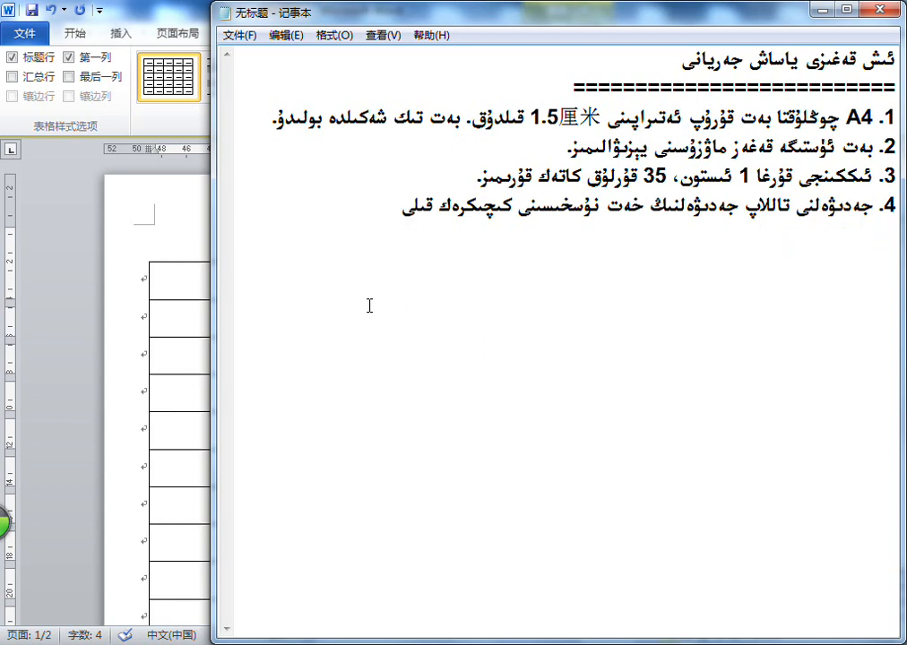
{"action": "type", "text": "مىز"}
{"action": "key", "text": "BackSpace"}
{"action": "key", "text": "BackSpace"}
{"action": "key", "text": "BackSpace"}
{"action": "key", "text": "BackSpace"}
{"action": "key", "text": "BackSpace"}
{"action": "key", "text": "BackSpace"}
{"action": "key", "text": "BackSpace"}
{"action": "key", "text": "BackSpace"}
{"action": "key", "text": "BackSpace"}
{"action": "key", "text": "BackSpace"}
{"action": "key", "text": "BackSpace"}
{"action": "key", "text": "BackSpace"}
{"action": "key", "text": "BackSpace"}
{"action": "key", "text": "BackSpace"}
{"action": "key", "text": "BackSpace"}
{"action": "key", "text": "BackSpace"}
{"action": "key", "text": "BackSpace"}
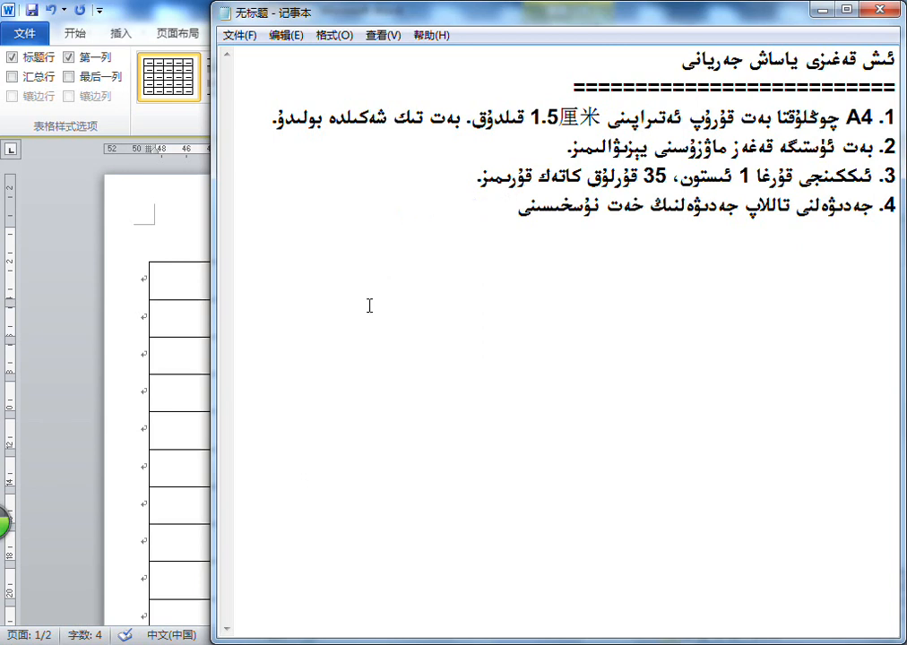
{"action": "key", "text": "alt+shift"}
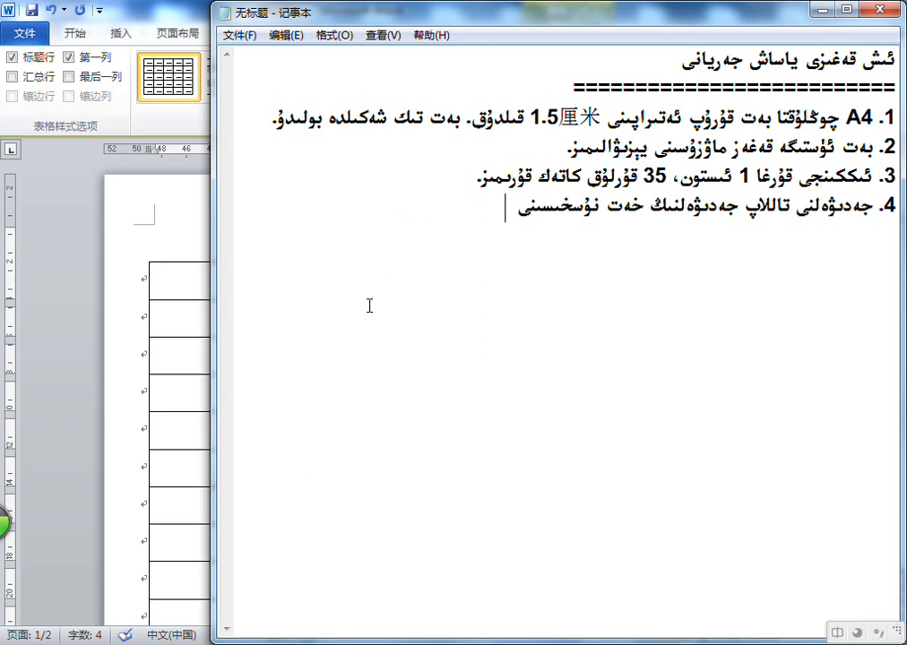
{"action": "key", "text": "BackSpace"}
{"action": "key", "text": "BackSpace"}
{"action": "key", "text": "BackSpace"}
{"action": "key", "text": "BackSpace"}
{"action": "key", "text": "BackSpace"}
{"action": "key", "text": "BackSpace"}
{"action": "key", "text": "BackSpace"}
{"action": "key", "text": "BackSpace"}
{"action": "key", "text": "BackSpace"}
Finish the item 4 sentence with "چوڭلۇقنى 5 قىلىپ تەڭشەيمىز."
{"action": "key", "text": "alt+shift"}
{"action": "type", "text": "چوڭلۇقنى"}
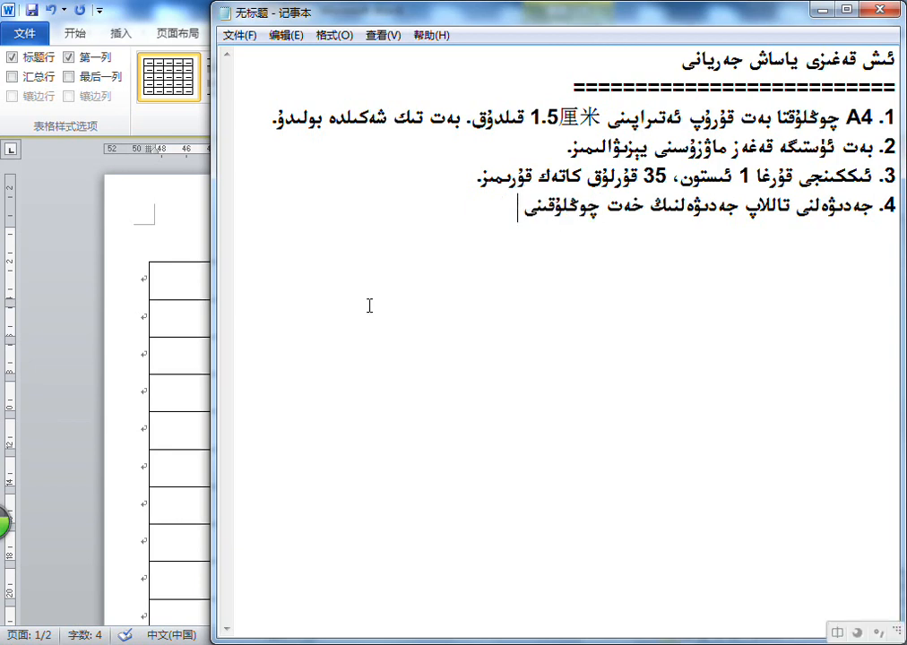
{"action": "key", "text": "alt+shift"}
{"action": "type", "text": "5 قىلىپ"}
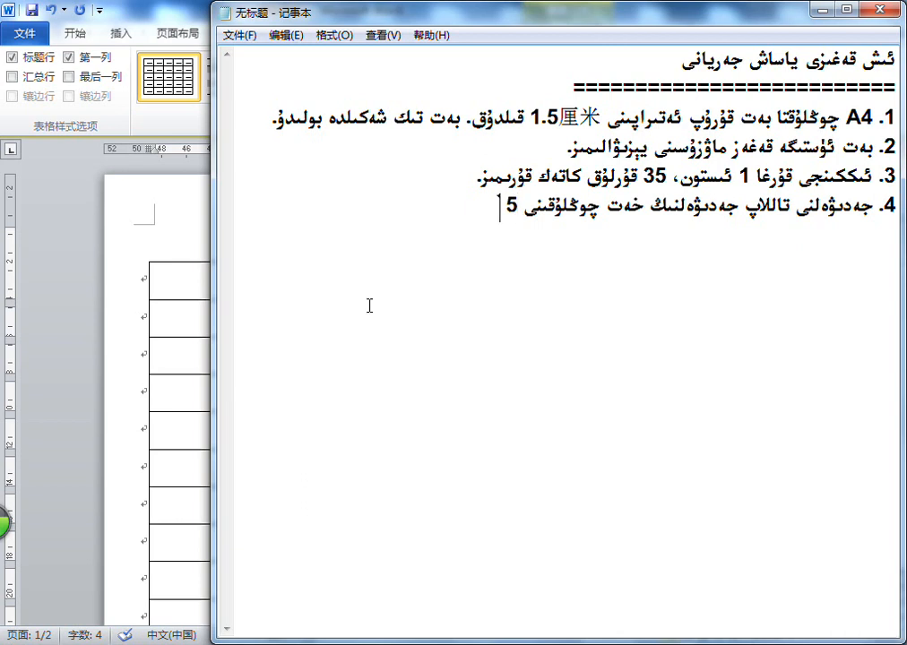
{"action": "type", "text": " تەڭشەيمىز."}
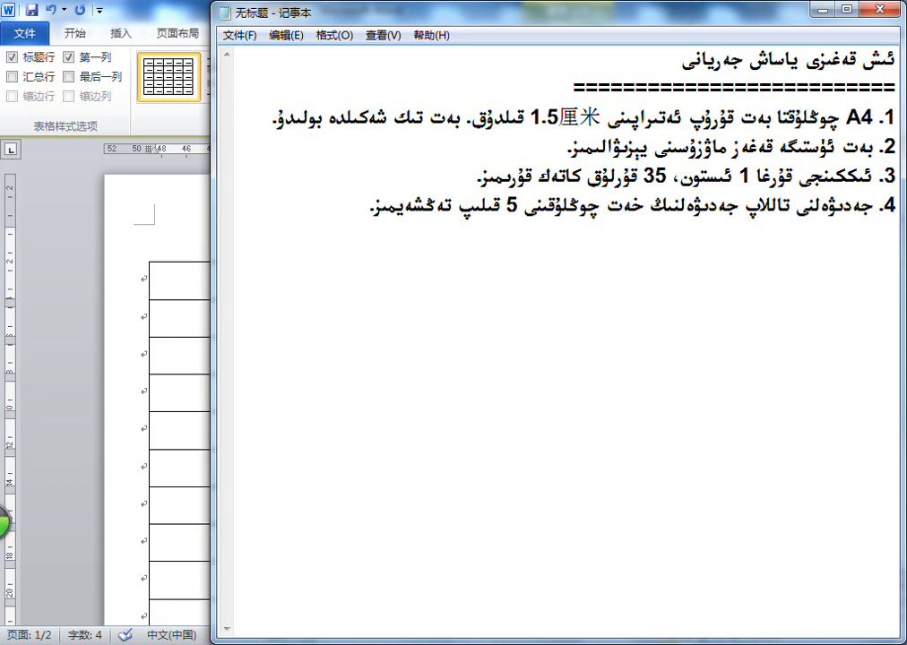
{"action": "type", "text": " ئاندىن"}
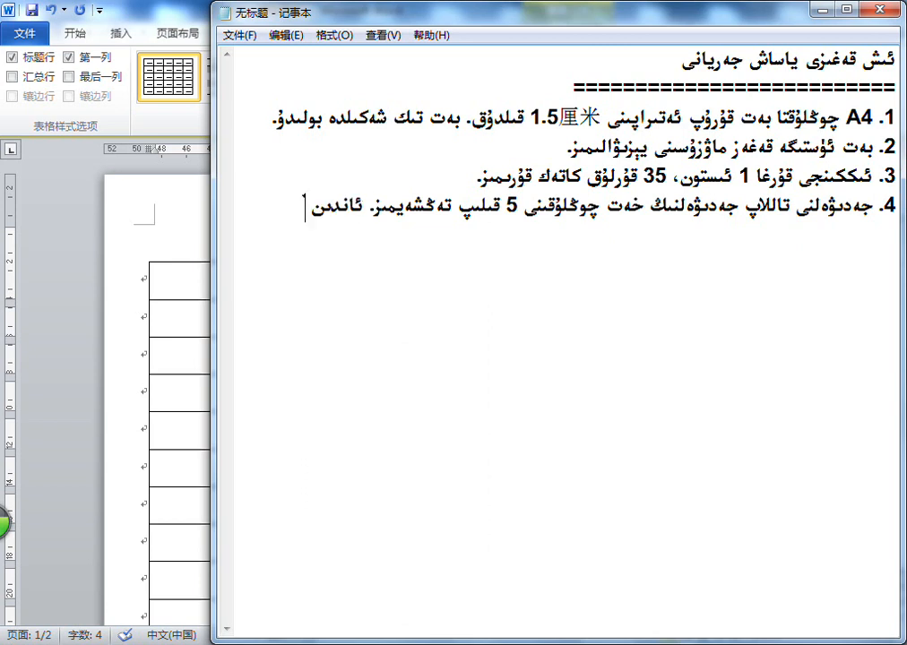
Begin a second sentence in item 4 with "ئاندىن 布局 تىزىملىكىدىكى 单元格大小 ئىچىدىن"
{"action": "key", "text": "ctrl+shift"}
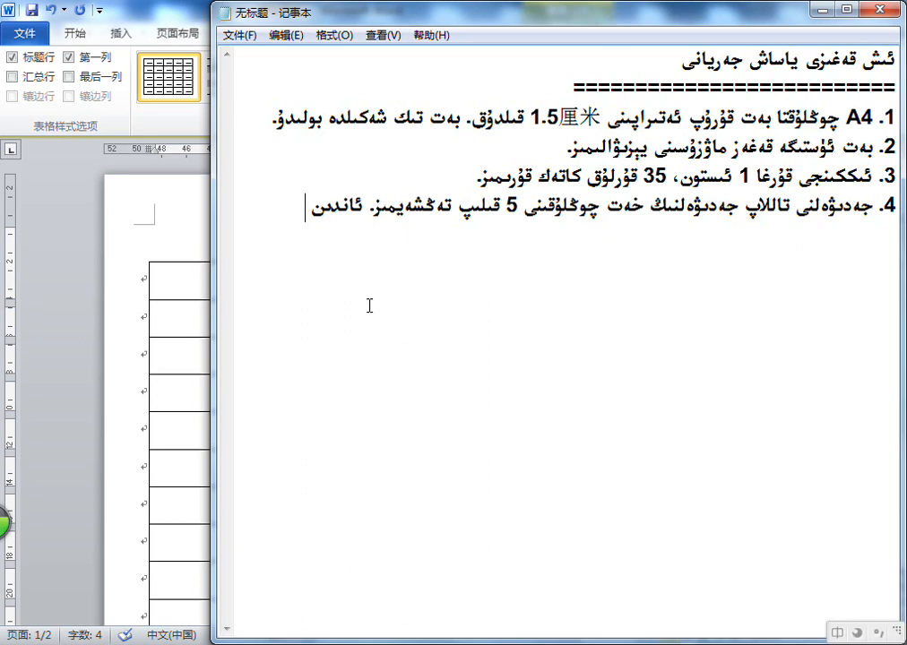
{"action": "type", "text": "布局"}
{"action": "key", "text": "ctrl+shift"}
{"action": "type", "text": "تۈرىد"}
{"action": "key", "text": "BackSpace"}
{"action": "key", "text": "BackSpace"}
{"action": "key", "text": "BackSpace"}
{"action": "key", "text": "BackSpace"}
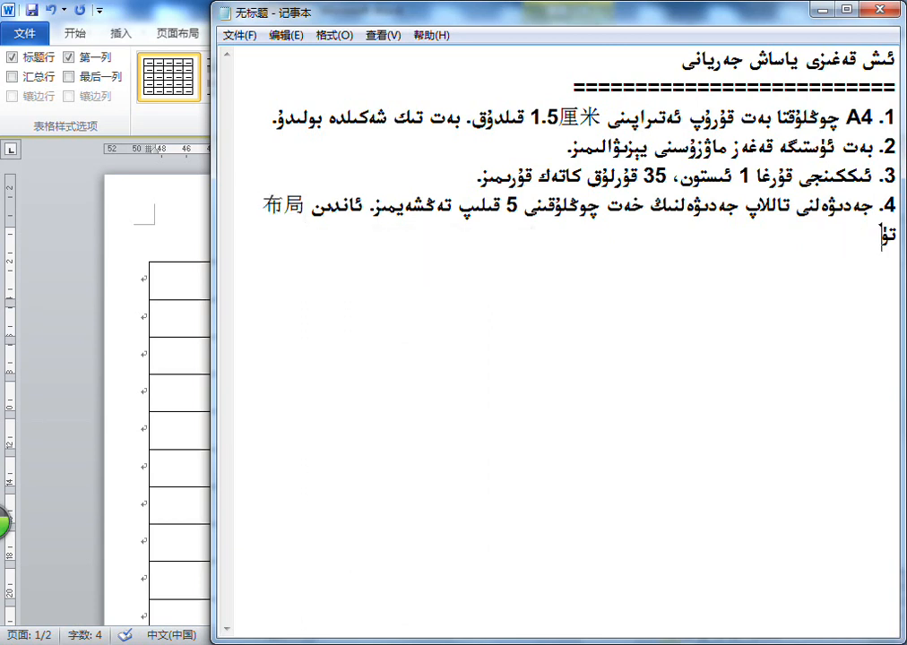
{"action": "type", "text": "ىزىملىكىدىكى"}
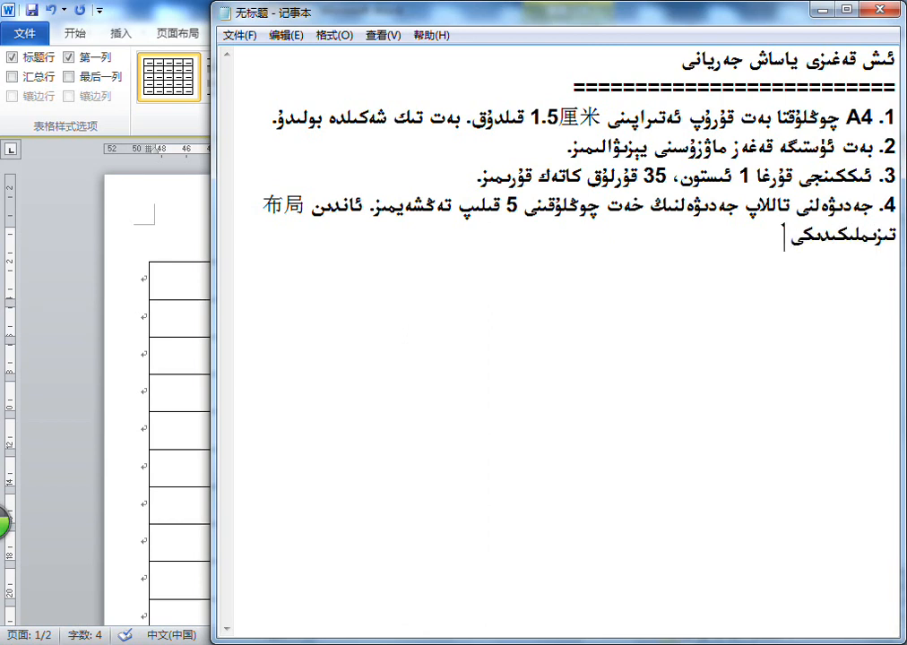
{"action": "key", "text": "ctrl+shift"}
{"action": "type", "text": "单元格"}
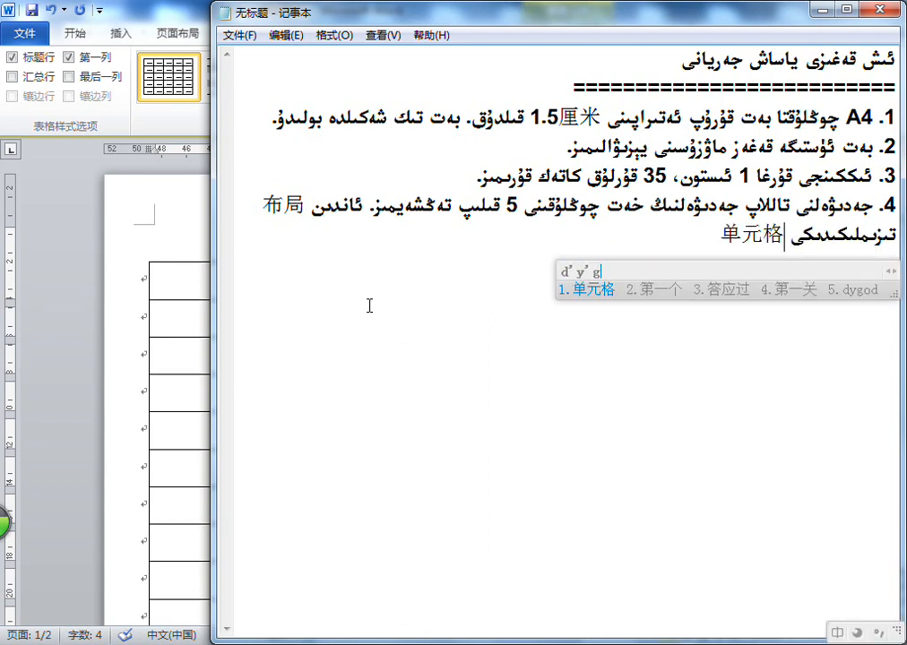
{"action": "type", "text": "大小"}
{"action": "key", "text": "ctrl+shift"}
{"action": "type", "text": "ئچىدىن"}
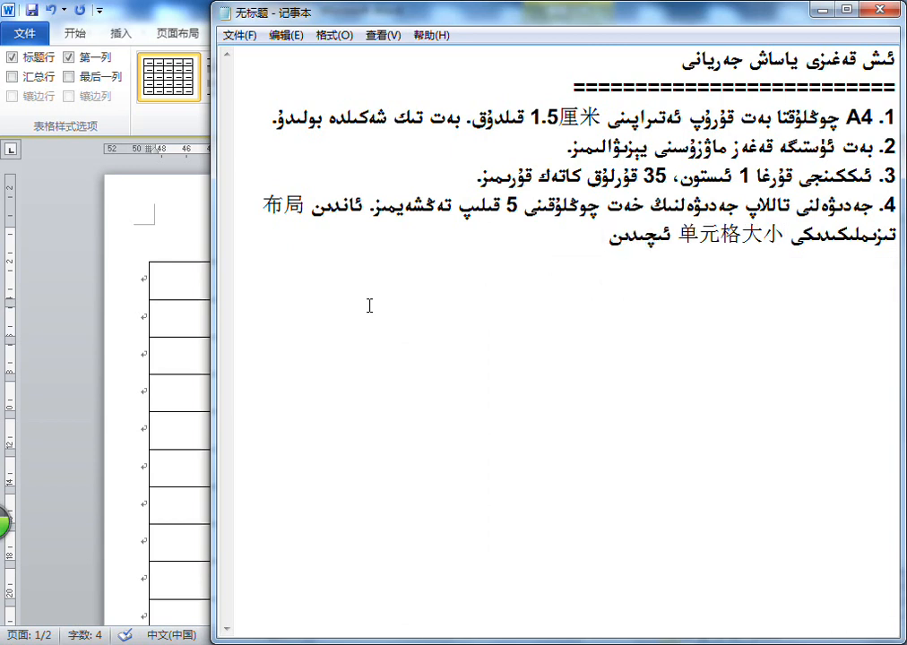
{"action": "type", "text": " قۇر ئې"}
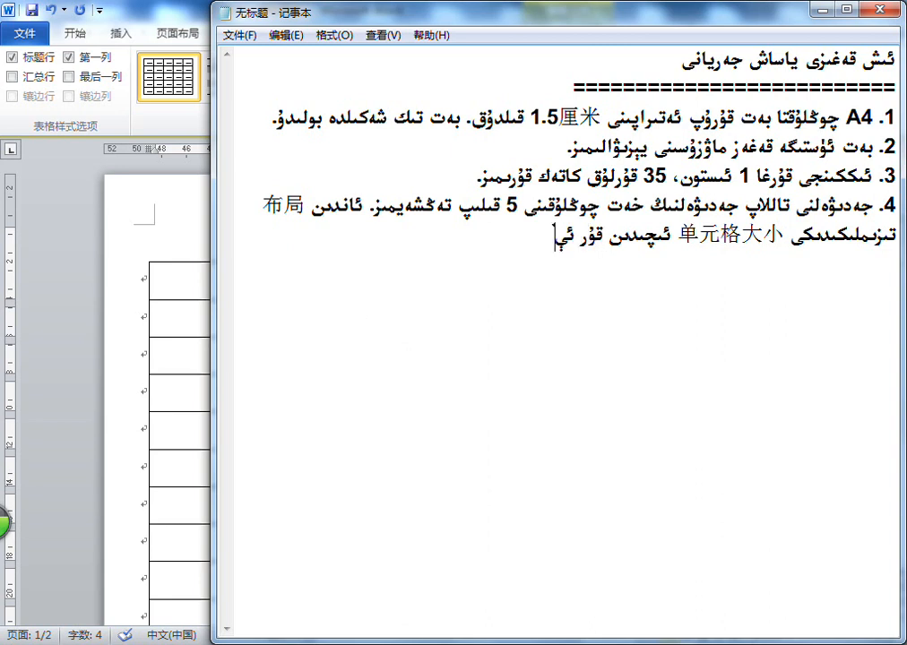
{"action": "type", "text": "گىزلىكىنى1lm"}
Complete the sentence with "قۇر ئېگىزلىكىنى 1厘米 قىلىپ مۇقىملاشتۇرىمىز." and start a new line below it
{"action": "key", "text": "space"}
{"action": "type", "text": "قلىپ"}
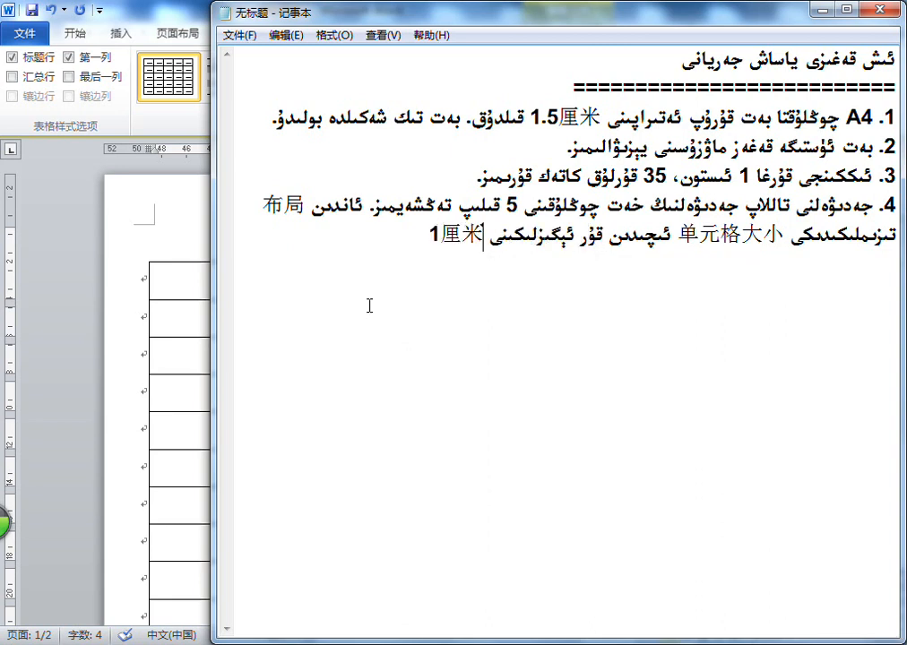
{"action": "type", "text": " مۇقىملاشتۇرىمىز."}
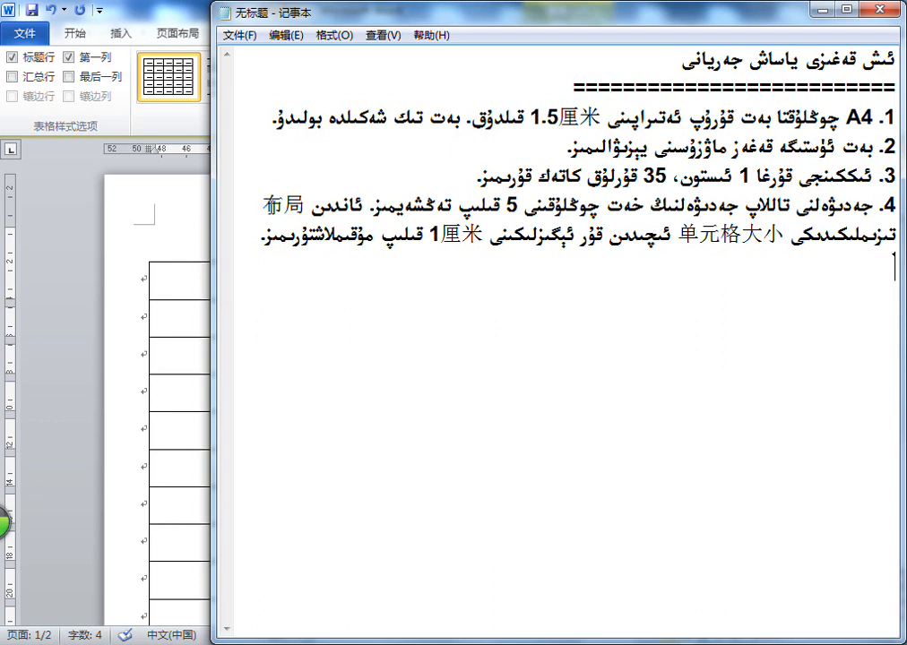
Reposition and minimise the Notepad window, and place the cursor in the title line of the Word document
{"action": "left_click_drag", "start_coordinate": [359, 16], "coordinate": [348, 88]}
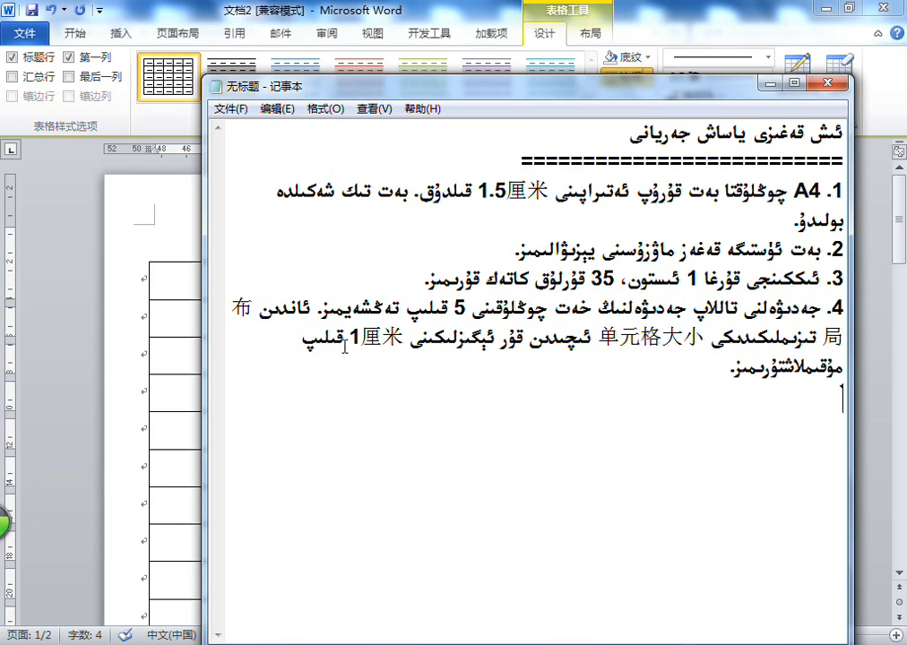
{"action": "left_click_drag", "start_coordinate": [579, 94], "coordinate": [905, 2]}
{"action": "left_click_drag", "start_coordinate": [458, 140], "coordinate": [238, 141]}
{"action": "left_click_drag", "start_coordinate": [242, 93], "coordinate": [216, 93]}
{"action": "left_click", "coordinate": [821, 10]}
{"action": "left_click", "coordinate": [591, 283]}
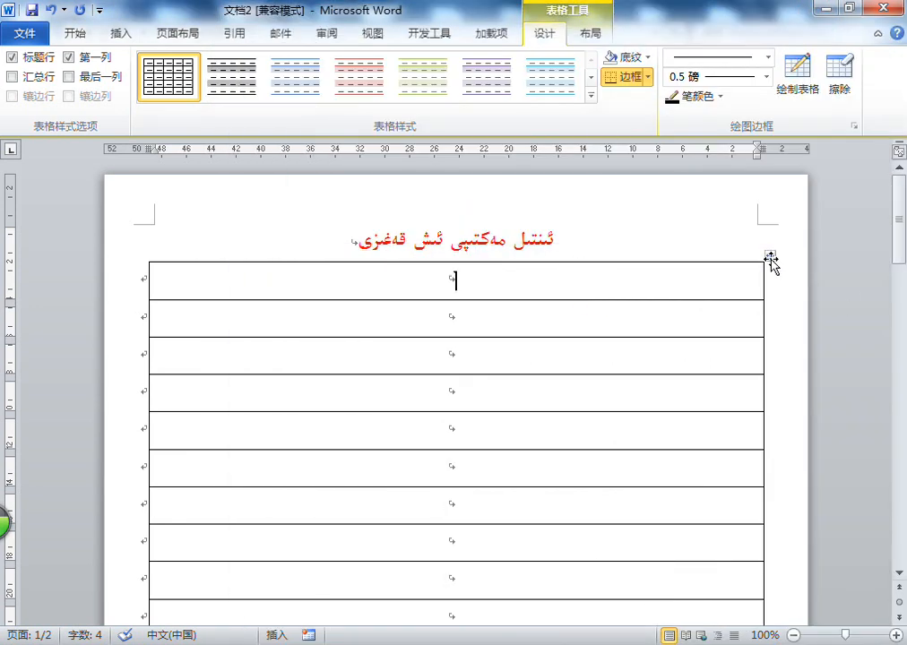
{"action": "left_click", "coordinate": [609, 238]}
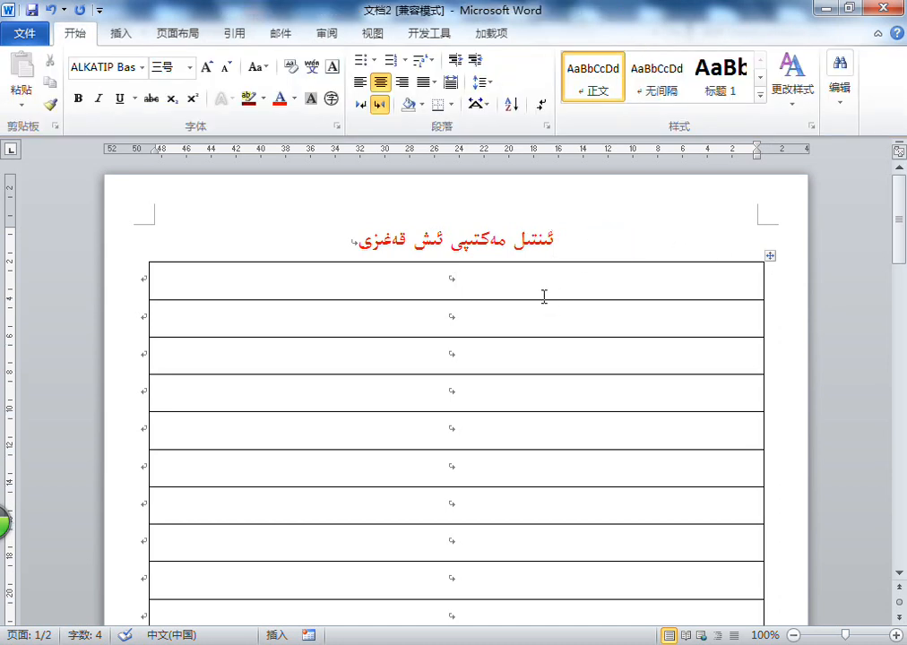
Select the whole table below the title and set its font size to 5
{"action": "left_click", "coordinate": [544, 294]}
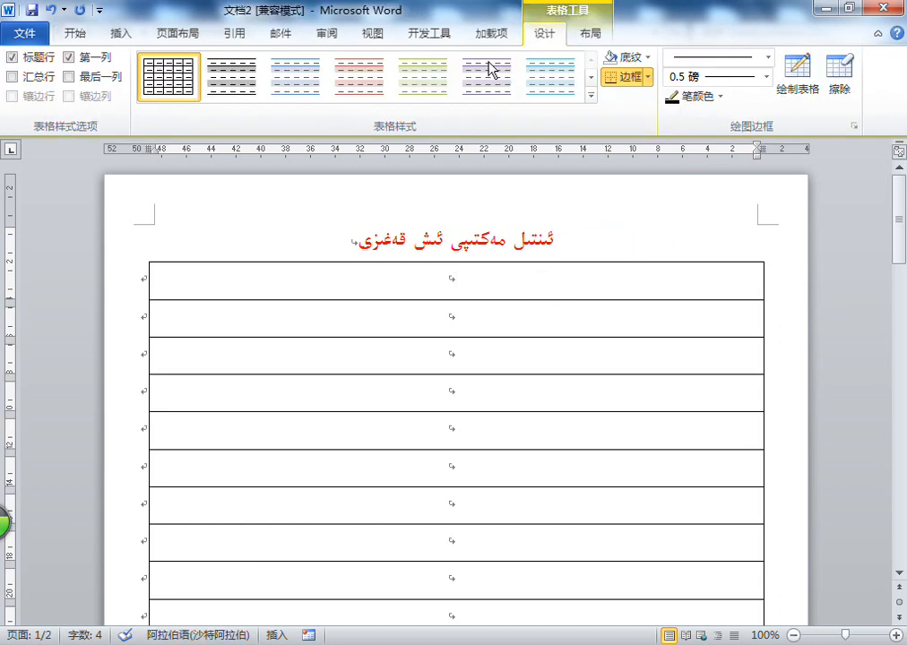
{"action": "left_click", "coordinate": [591, 35]}
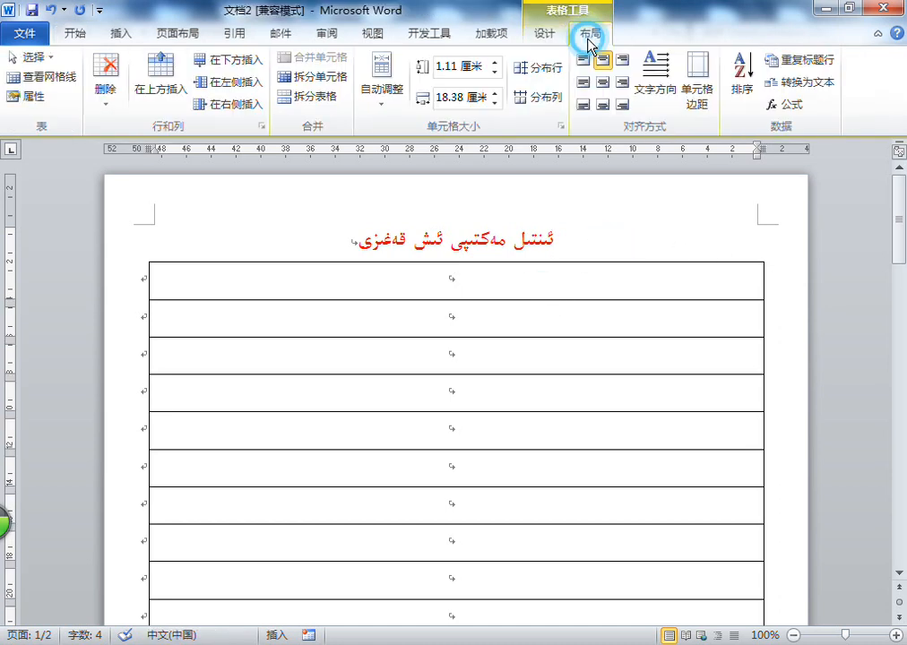
{"action": "left_click", "coordinate": [36, 57]}
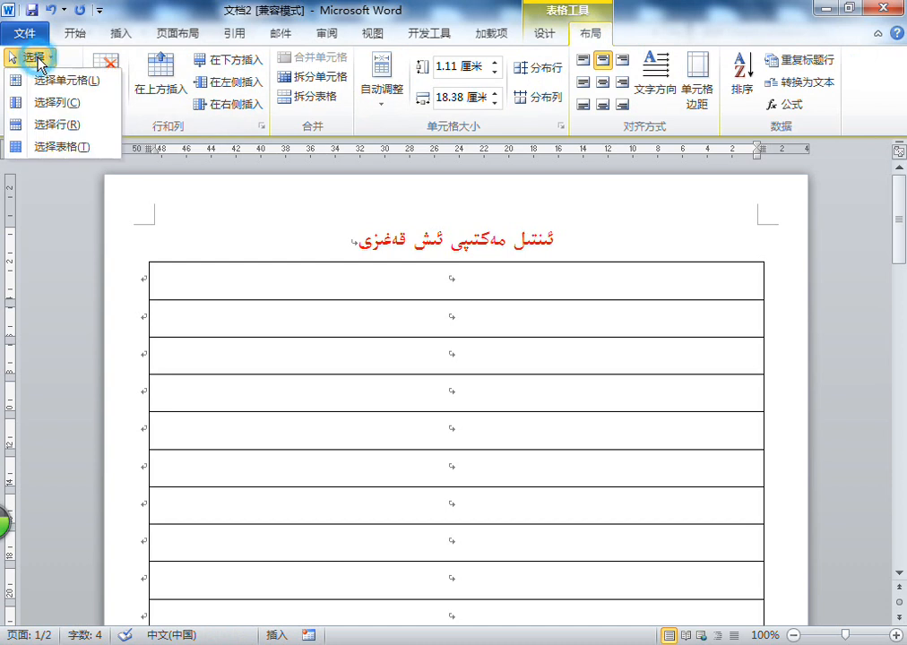
{"action": "left_click", "coordinate": [65, 148]}
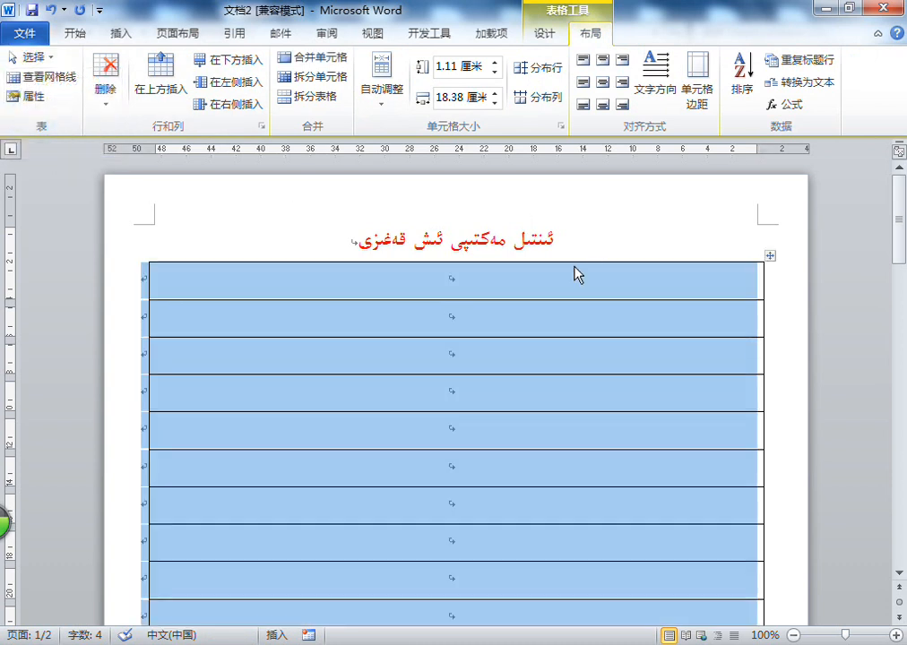
{"action": "left_click", "coordinate": [62, 34]}
{"action": "left_click", "coordinate": [180, 67]}
{"action": "type", "text": "5"}
{"action": "key", "text": "Return"}
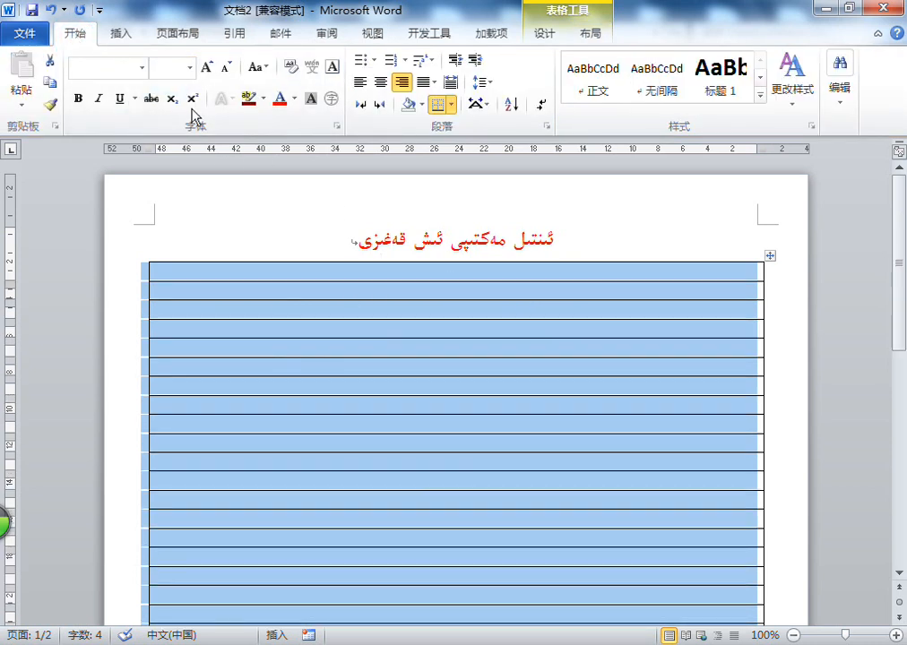
Set the row height of the selected table to 1 cm and clear the selection
{"action": "left_click", "coordinate": [596, 35]}
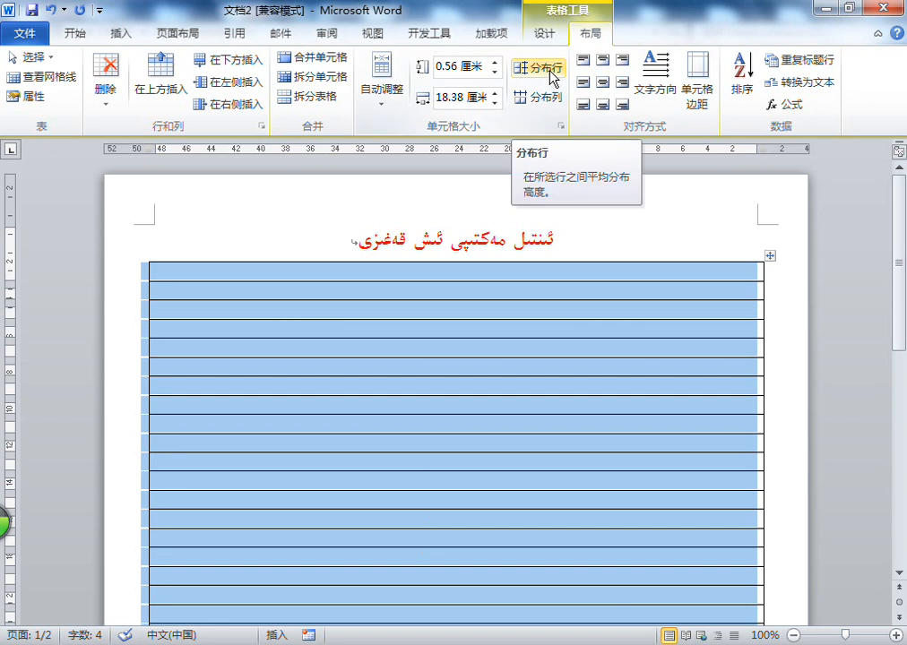
{"action": "left_click", "coordinate": [446, 67]}
{"action": "type", "text": "1"}
{"action": "key", "text": "Return"}
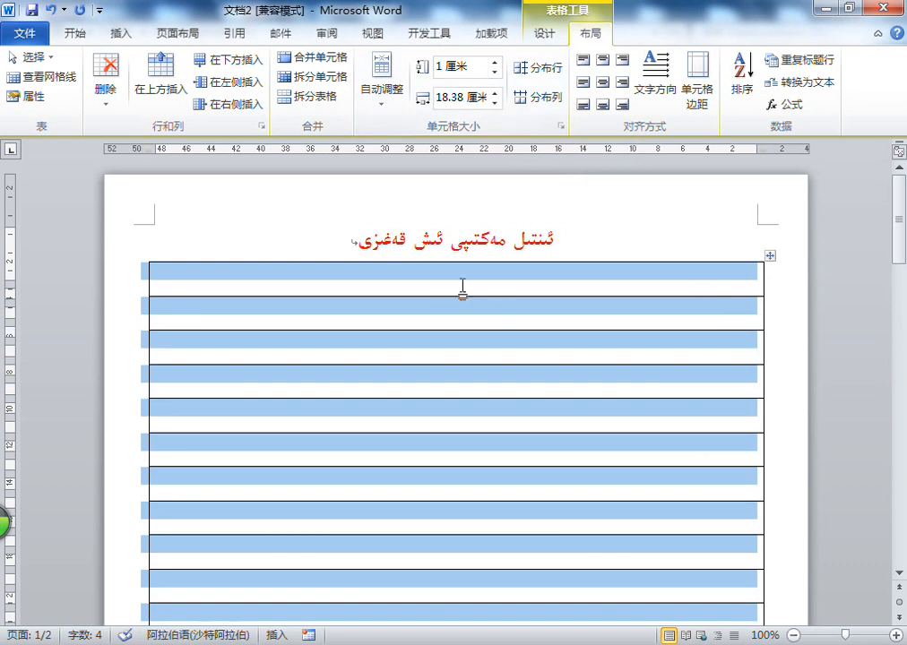
{"action": "left_click", "coordinate": [445, 279]}
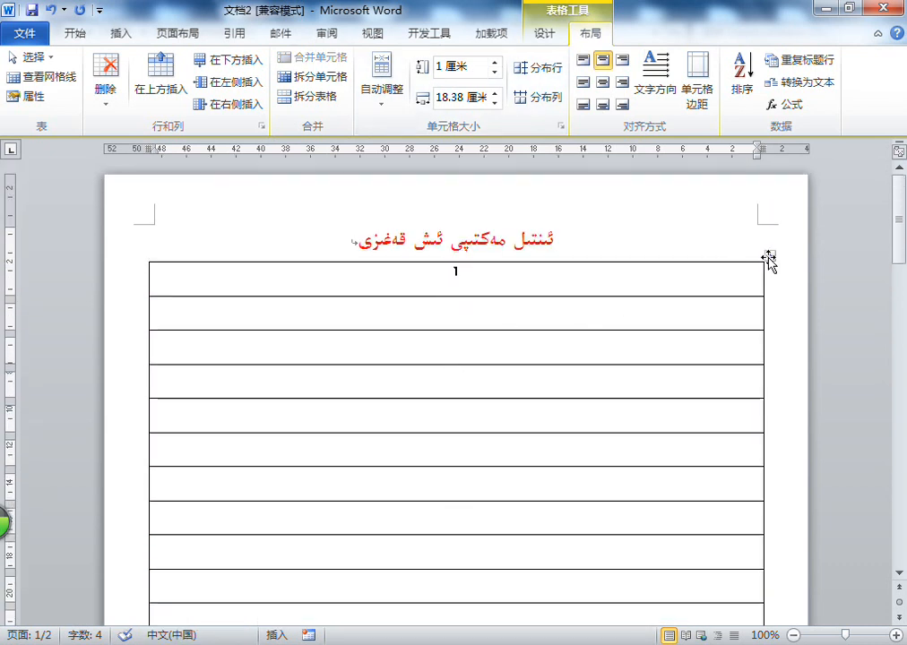
Select the whole Word table again, switch to Notepad and begin the new line with item number "5."
{"action": "left_click", "coordinate": [768, 257]}
{"action": "key", "text": "alt+Tab"}
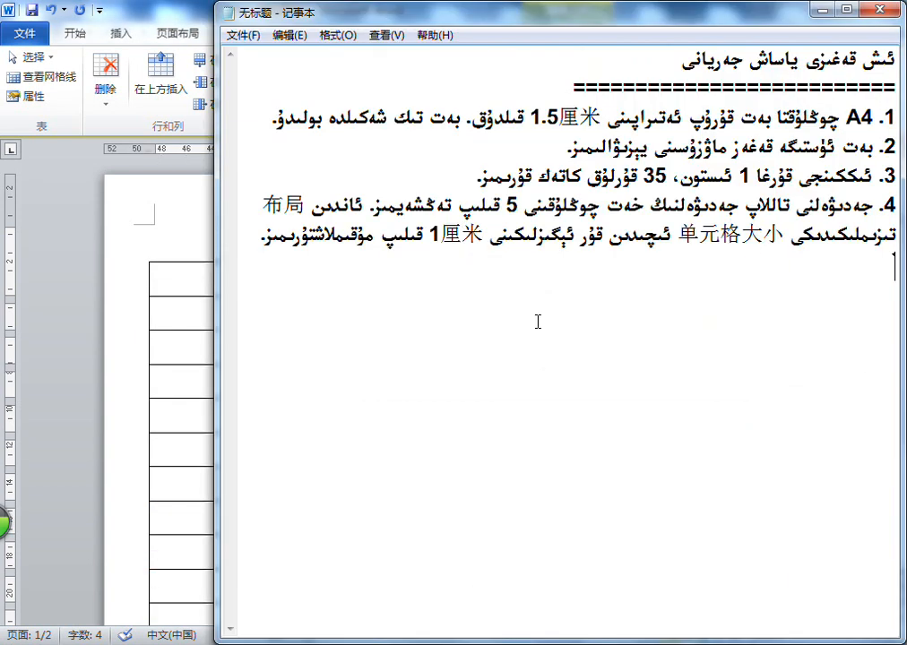
{"action": "type", "text": "5"}
Switch to Word to review the table's design options, and return to the Notepad notes
{"action": "key", "text": "alt+Tab"}
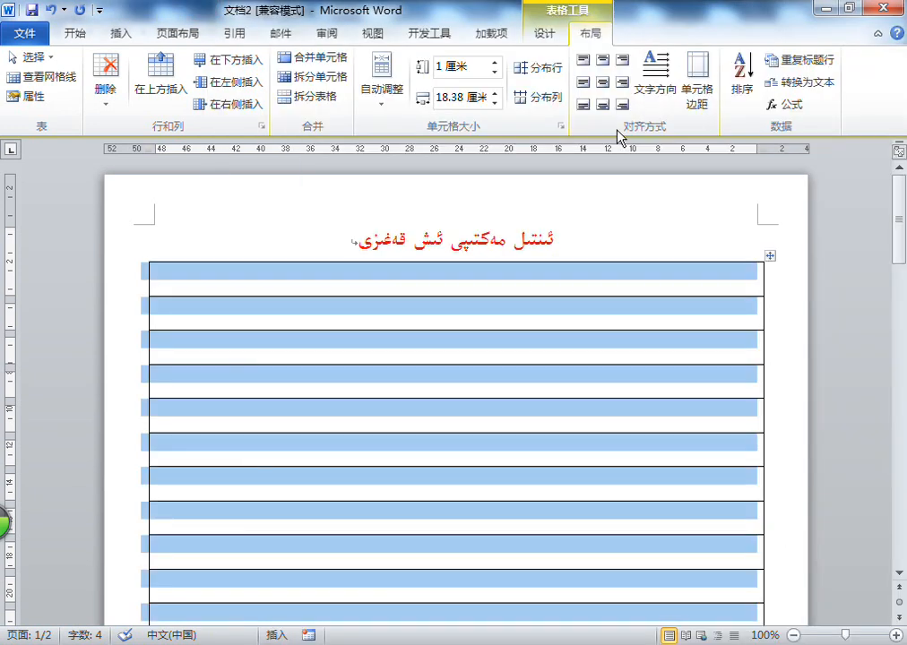
{"action": "left_click", "coordinate": [560, 35]}
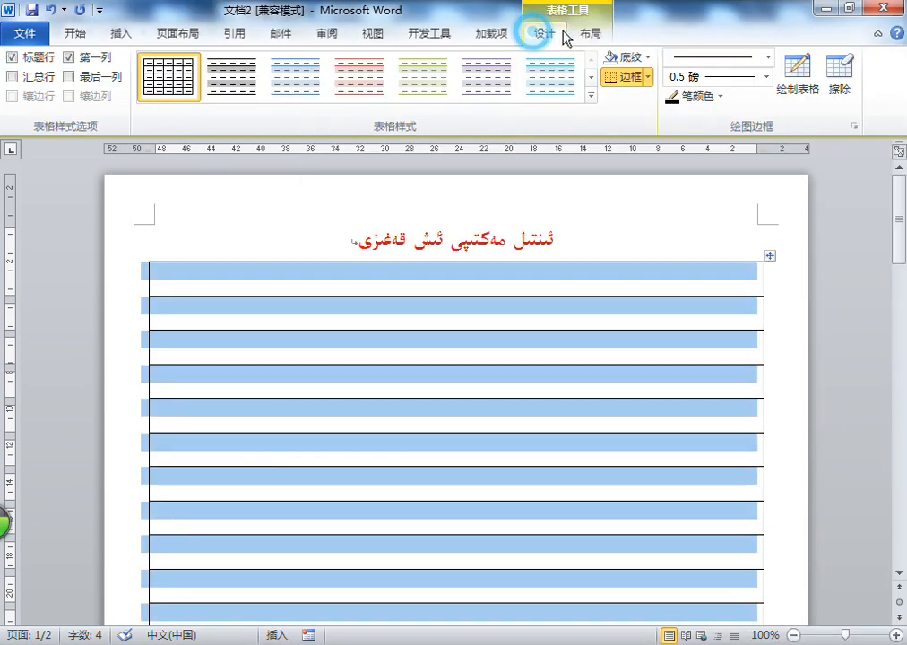
{"action": "left_click", "coordinate": [76, 37]}
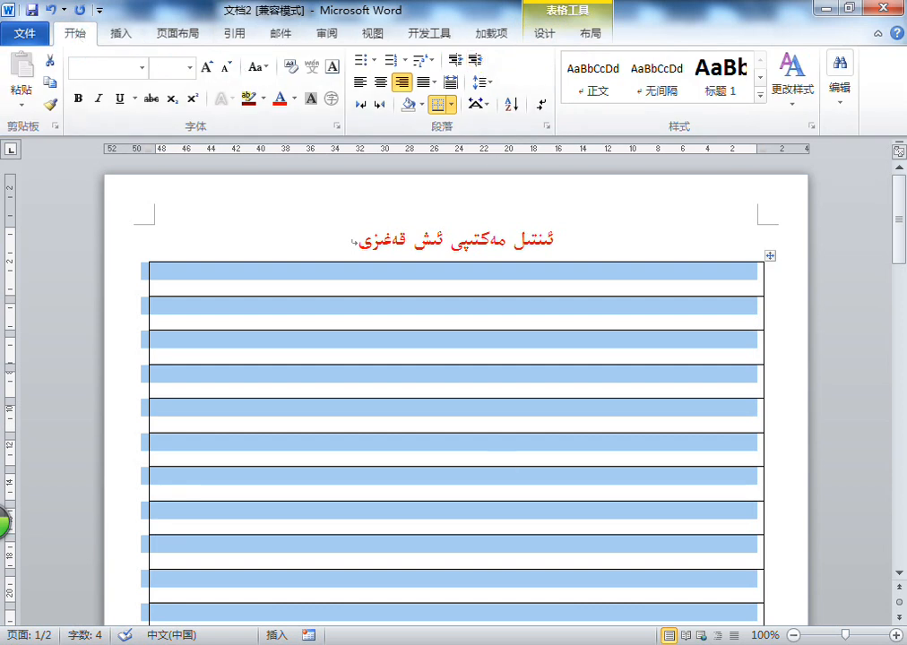
{"action": "left_click", "coordinate": [545, 36]}
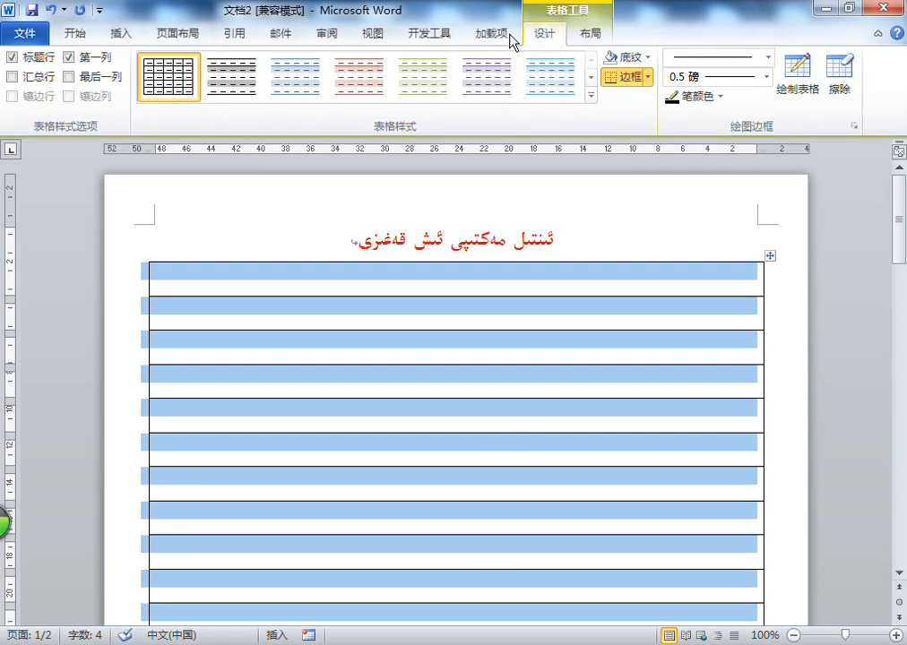
{"action": "left_click", "coordinate": [77, 34]}
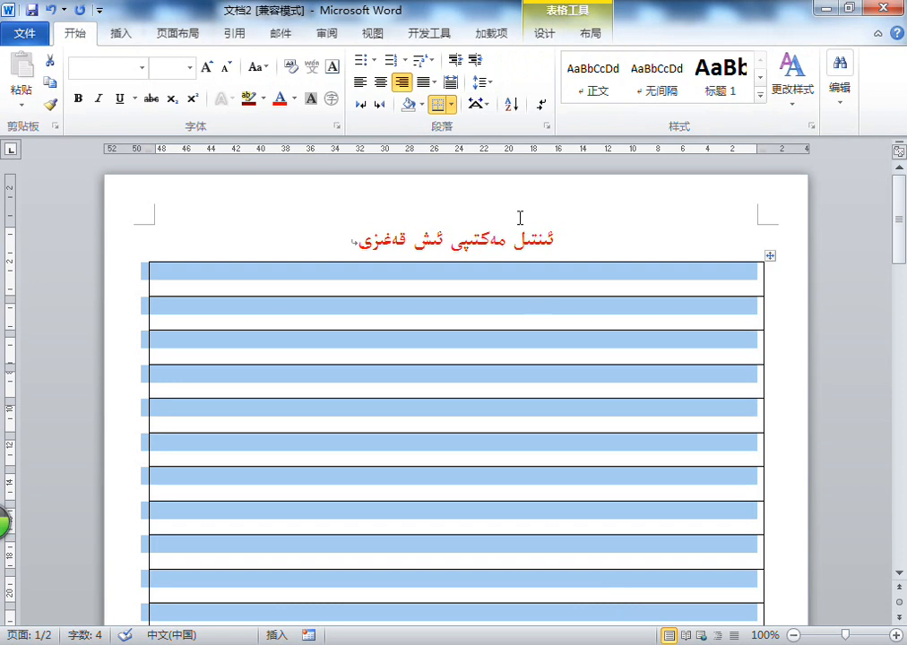
{"action": "left_click", "coordinate": [549, 34]}
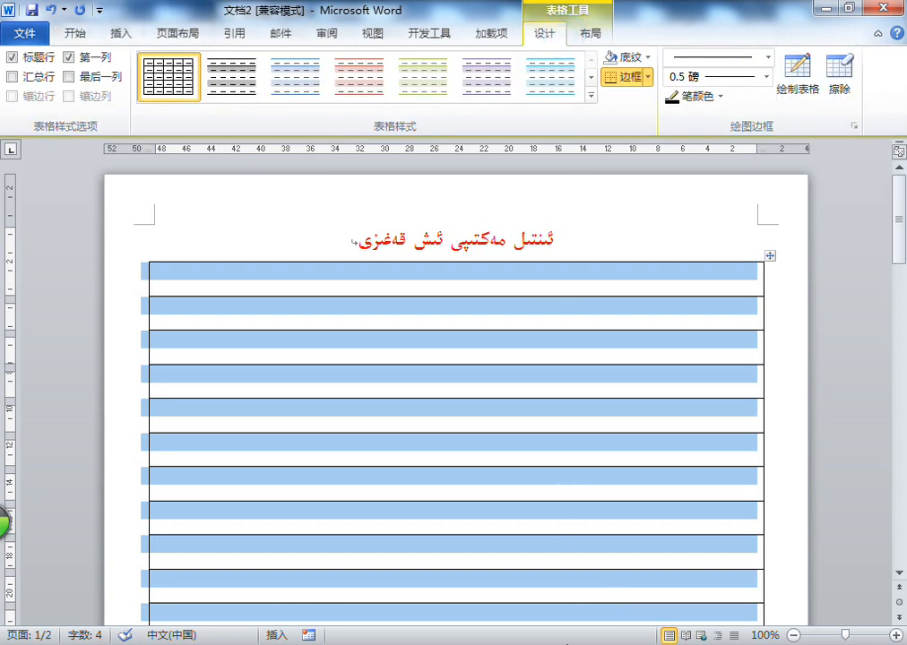
{"action": "left_click", "coordinate": [566, 636]}
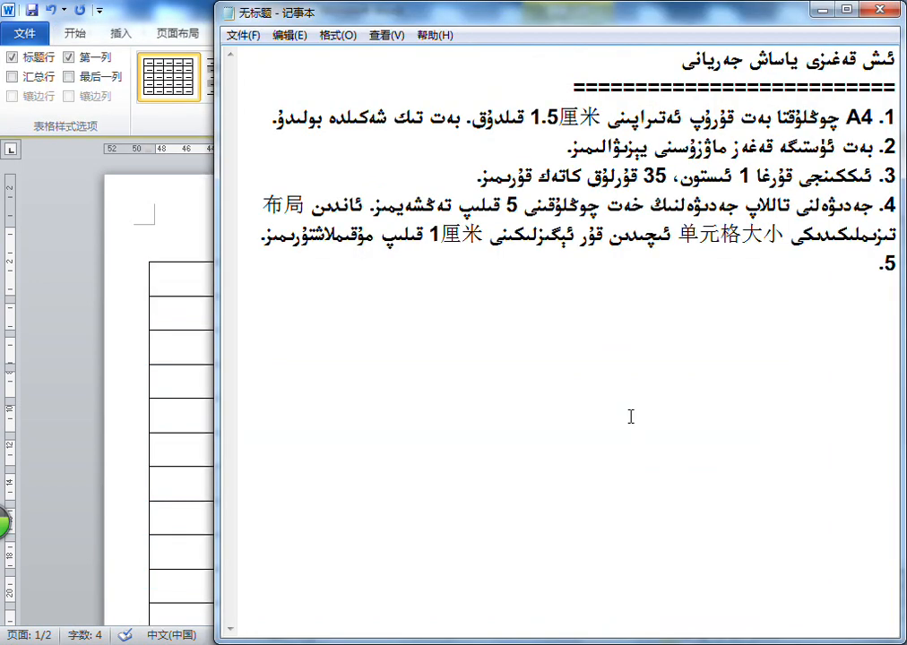
Begin the item 5 sentence with "جەدىۋەلنى تاللىۋېلىپ"
{"action": "type", "text": "جەدۋەلنى تاللىۋېلىپ"}
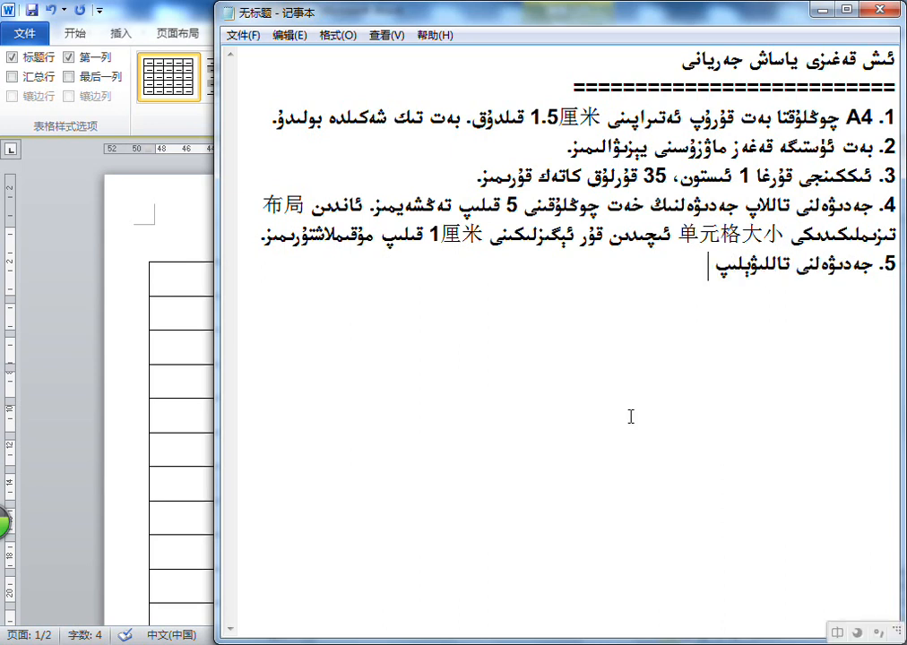
Continue the item 5 sentence with "设计 تىزىملىكىدىكى"
{"action": "type", "text": "设计"}
{"action": "key", "text": "alt+shift"}
{"action": "type", "text": "تىزىملىكى"}
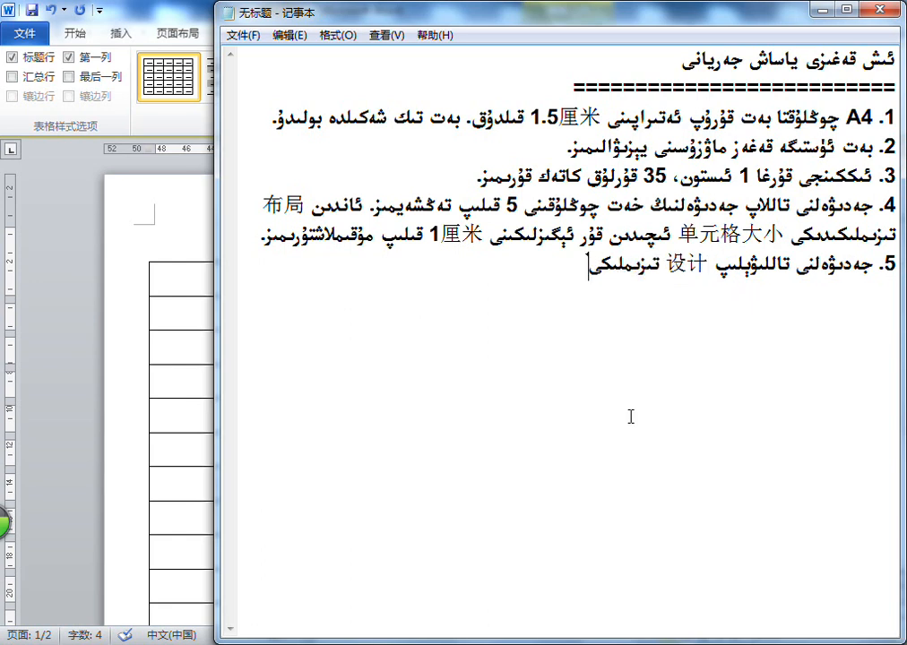
{"action": "key", "text": "BackSpace"}
{"action": "type", "text": "دىكى"}
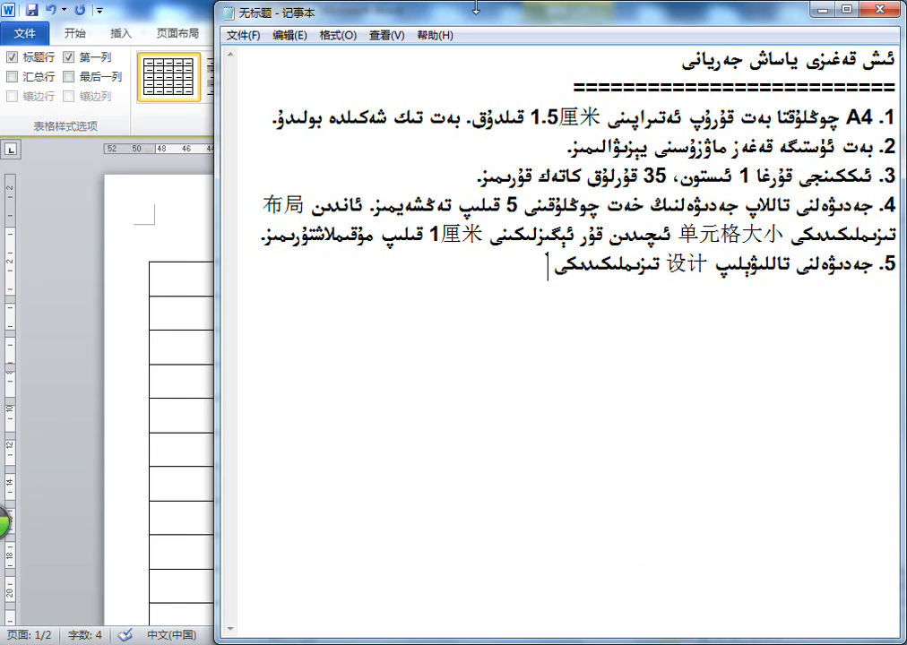
Check the table style group's name in Word and add "表格样式 تۈرىدىن" to item 5 in Notepad
{"action": "left_click", "coordinate": [132, 6]}
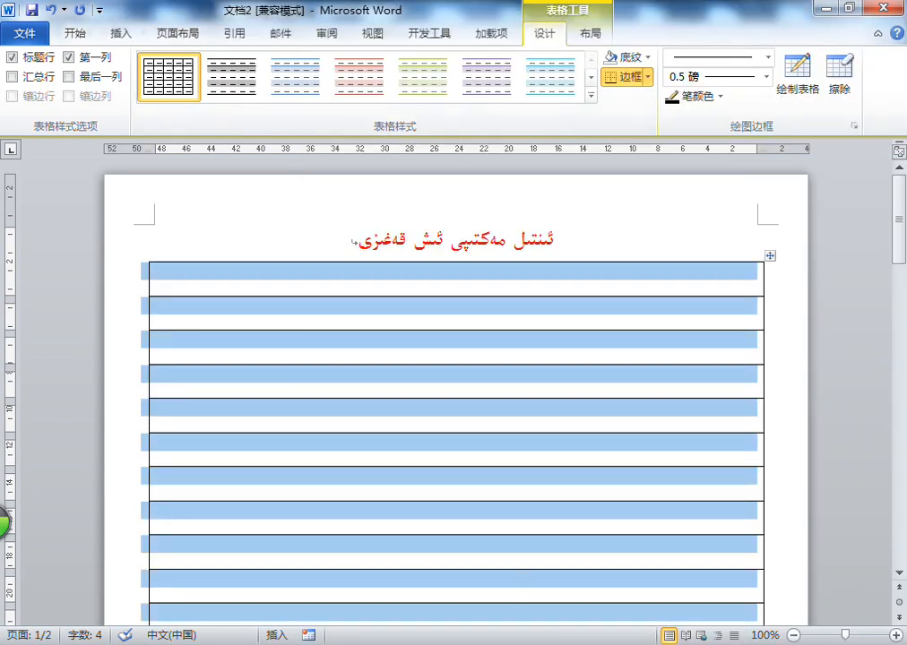
{"action": "key", "text": "alt+Tab"}
{"action": "type", "text": "biaoge yangshi"}
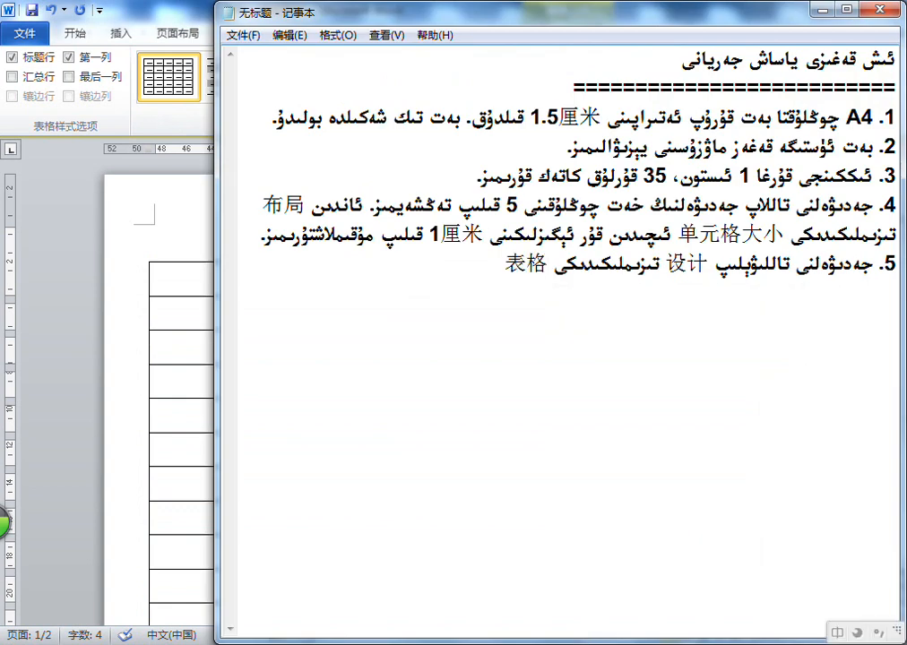
{"action": "key", "text": "space"}
{"action": "type", "text": "تۆرىدىن"}
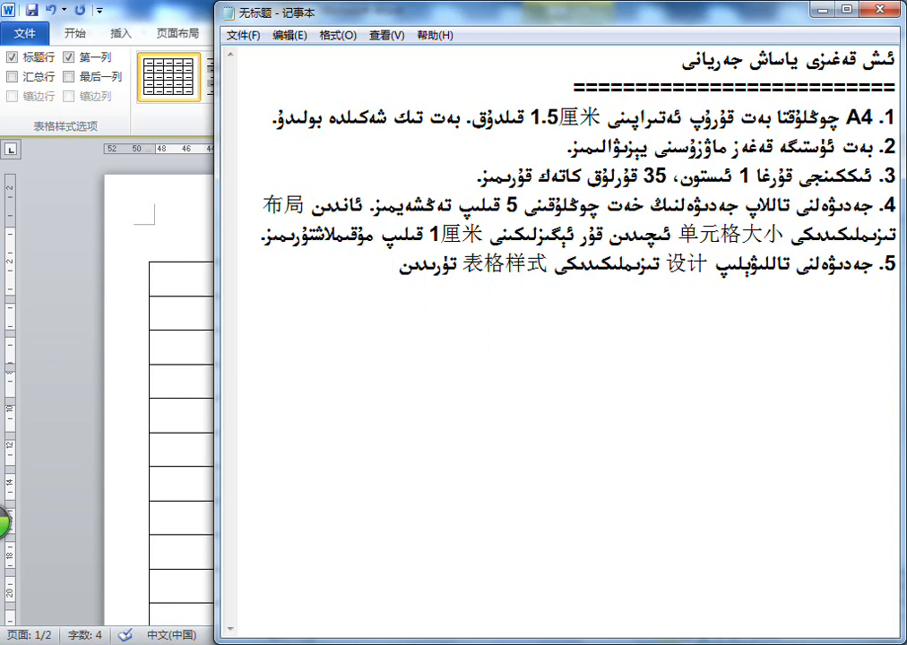
{"action": "type", "text": " ئوڭ تەرەپ "}
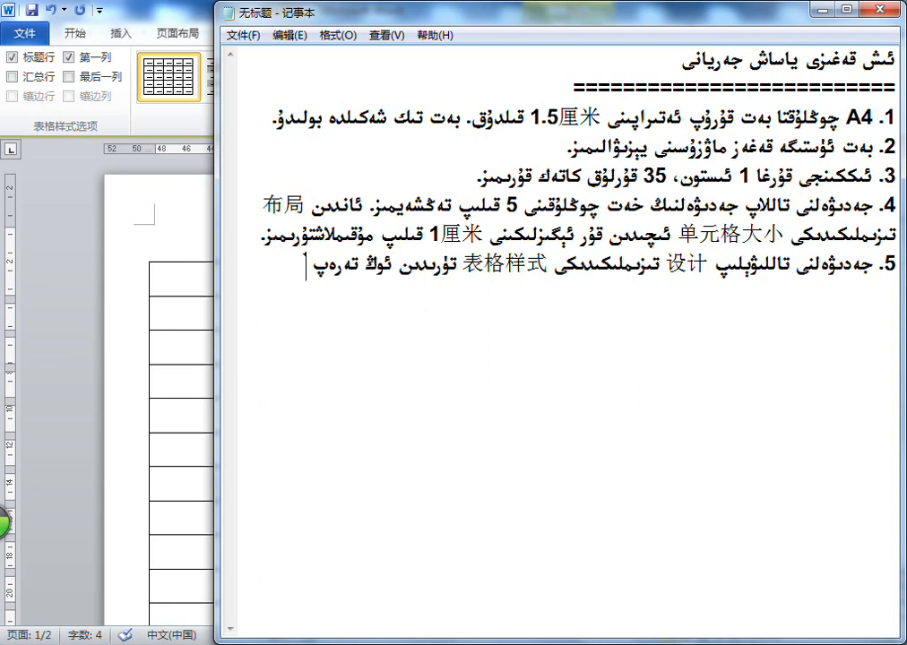
{"action": "type", "text": "ئىككىنجى قۇردىكى"}
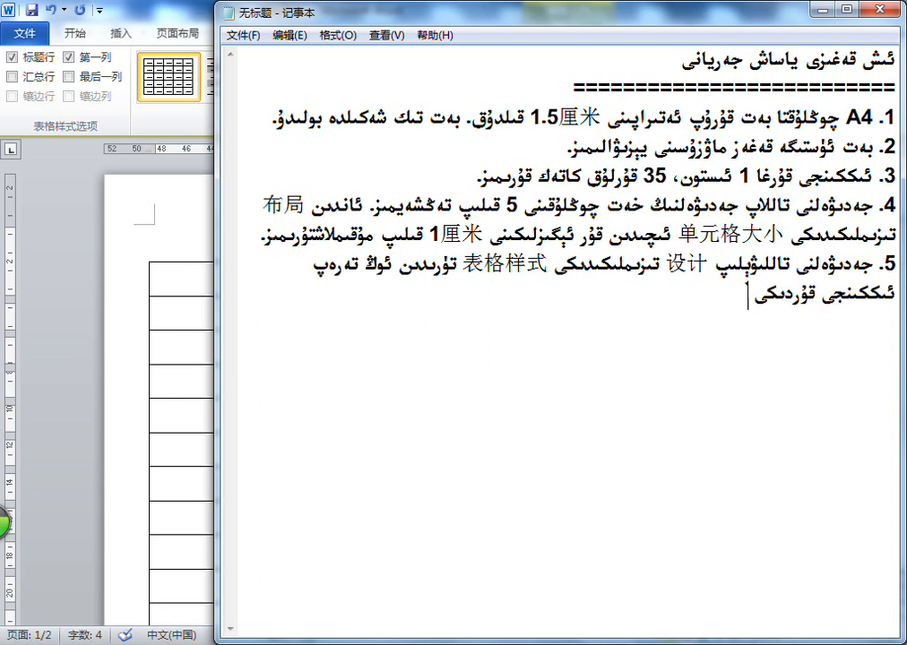
Extend item 5 with "ئوڭ تەرەپ ئىككىنجى قۇردىكى 边框 تۈرىدىن"
{"action": "key", "text": "alt+shift"}
{"action": "type", "text": "biank"}
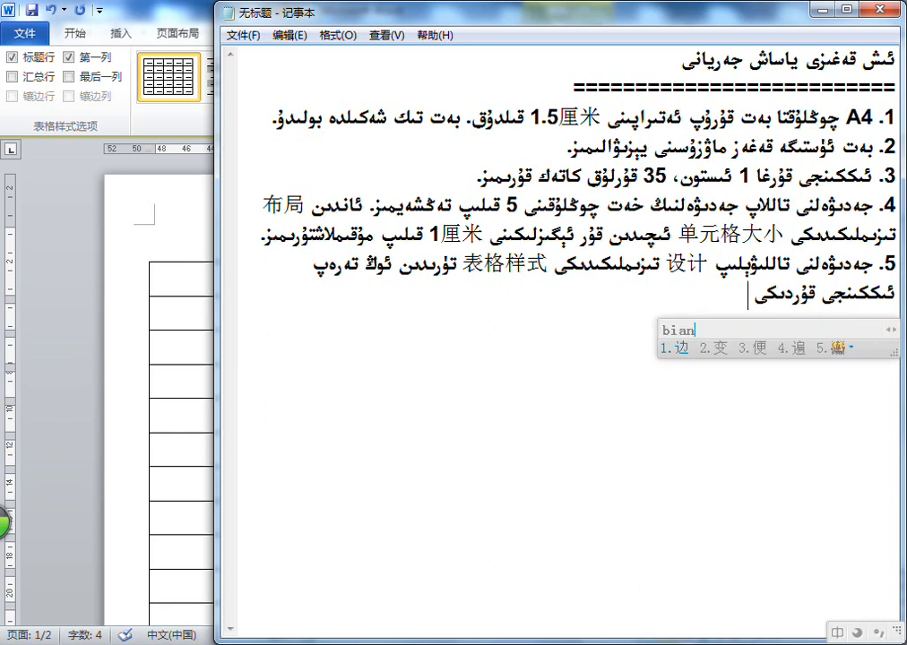
{"action": "key", "text": "space"}
{"action": "type", "text": "تۇرىدىن"}
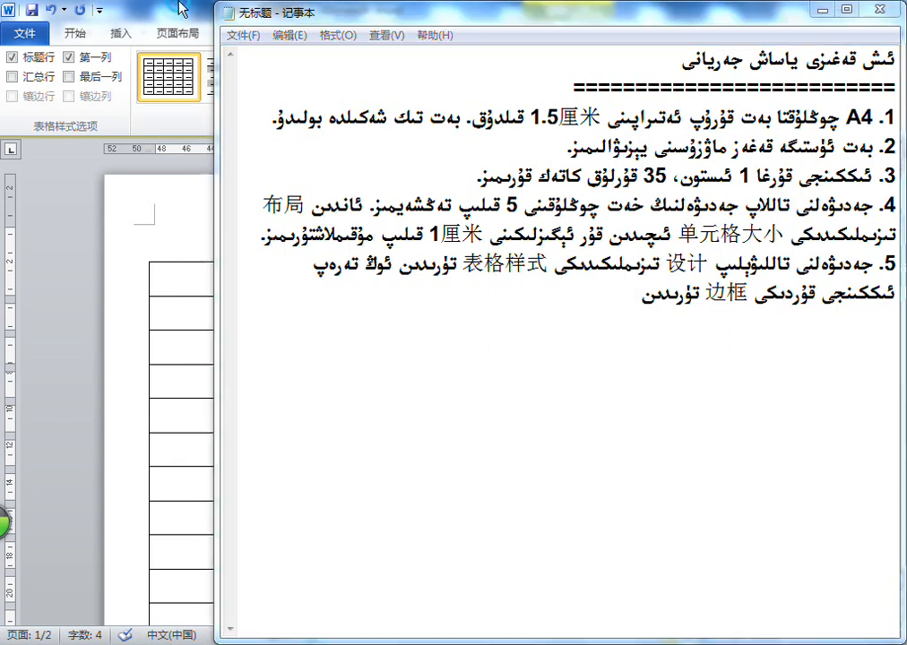
Look up the border options in Word and add the command name "边框和底纹" to item 5 in Notepad
{"action": "key", "text": "alt+Tab"}
{"action": "left_click", "coordinate": [647, 77]}
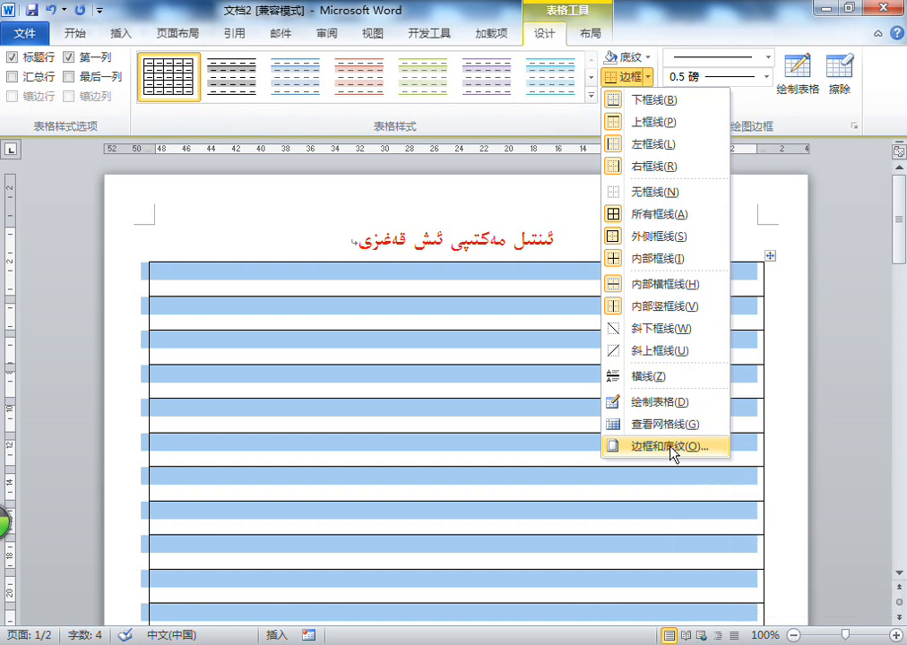
{"action": "key", "text": "alt+Tab"}
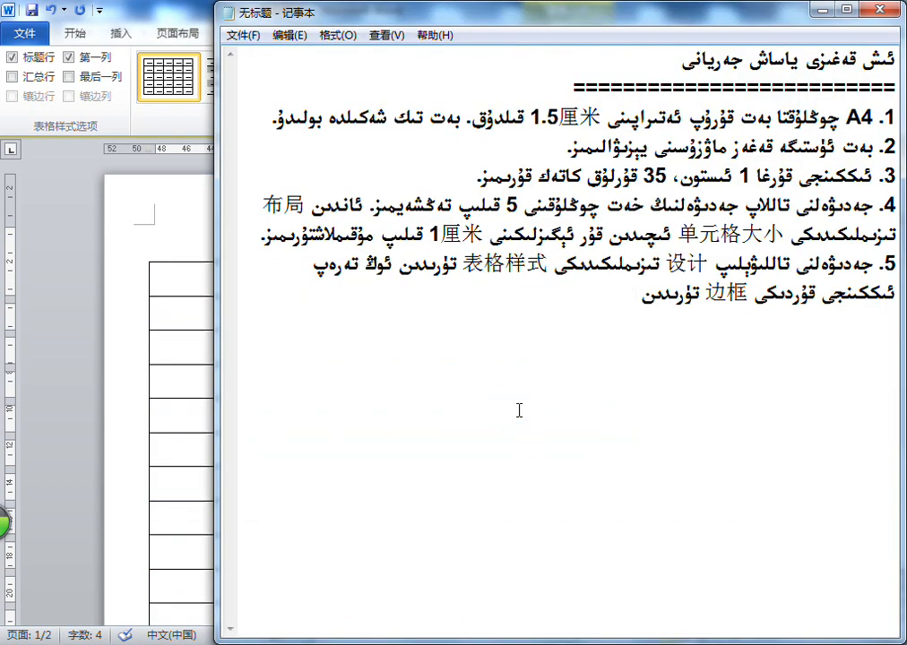
{"action": "type", "text": "biank he d"}
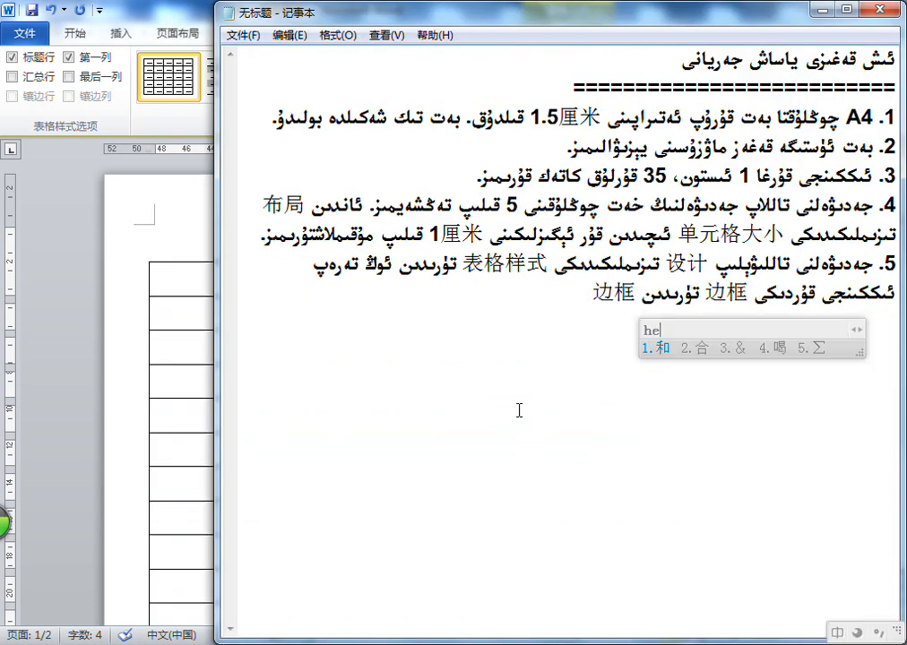
{"action": "type", "text": "w"}
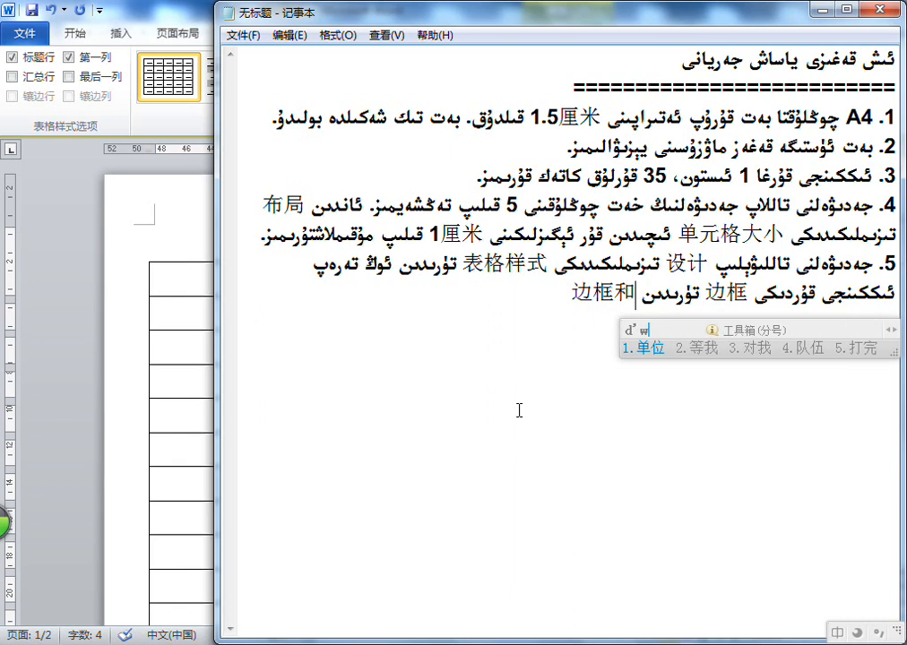
{"action": "key", "text": "BackSpace"}
{"action": "type", "text": "iwen"}
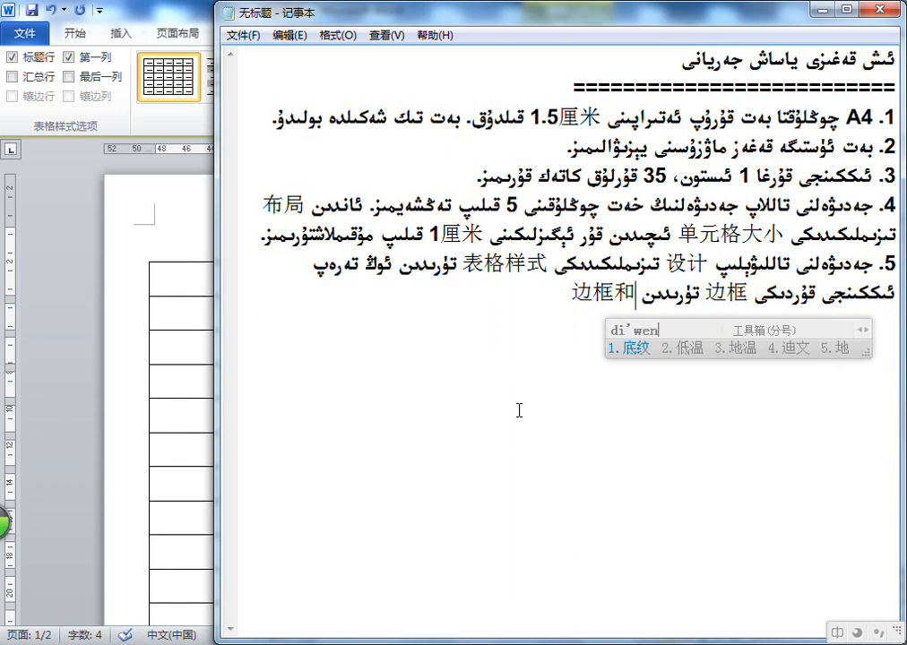
{"action": "key", "text": "space"}
Continue item 5 with "نى بېسىپ", removing the trial wording "بىر كۆزنەك" after it
{"action": "type", "text": "نى ب"}
{"action": "type", "text": "اس"}
{"action": "key", "text": "BackSpace"}
{"action": "key", "text": "BackSpace"}
{"action": "type", "text": "ېسىپ "}
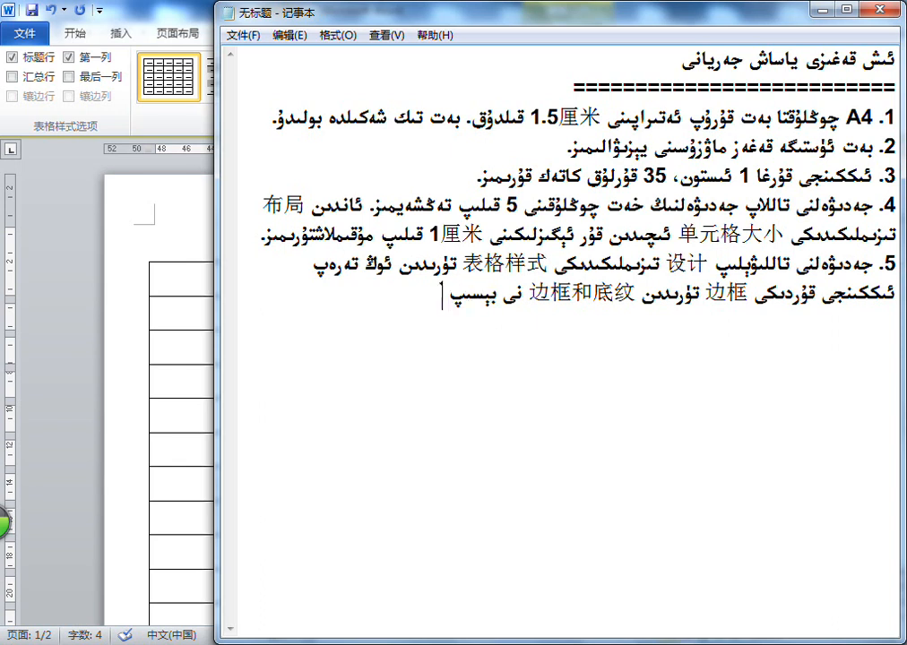
{"action": "type", "text": "بىر كۆزنەك"}
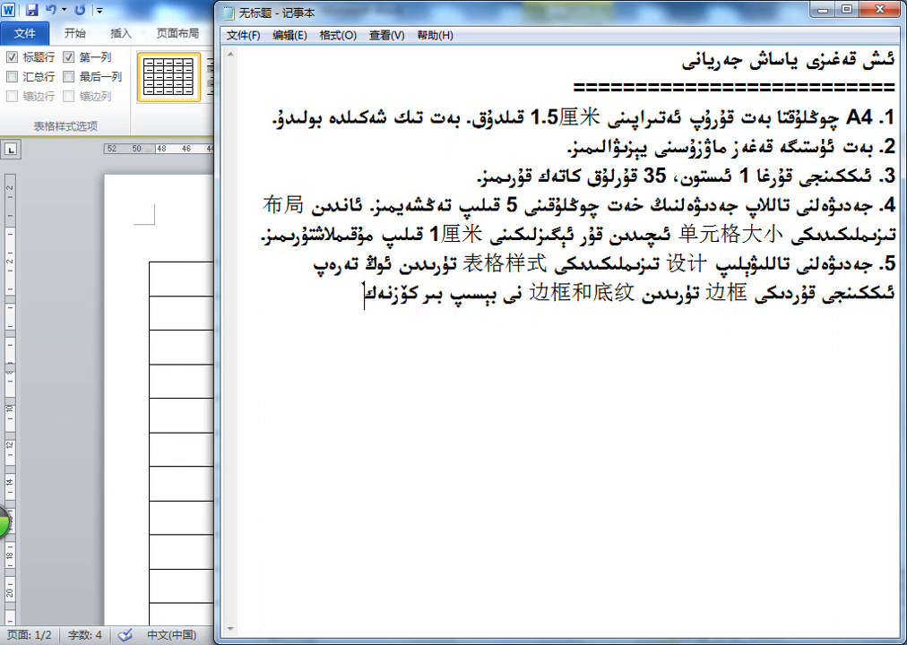
{"action": "key", "text": "BackSpace"}
{"action": "key", "text": "BackSpace"}
{"action": "key", "text": "BackSpace"}
{"action": "key", "text": "BackSpace"}
{"action": "key", "text": "BackSpace"}
{"action": "key", "text": "BackSpace"}
{"action": "key", "text": "BackSpace"}
{"action": "key", "text": "BackSpace"}
{"action": "key", "text": "BackSpace"}
{"action": "key", "text": "BackSpace"}
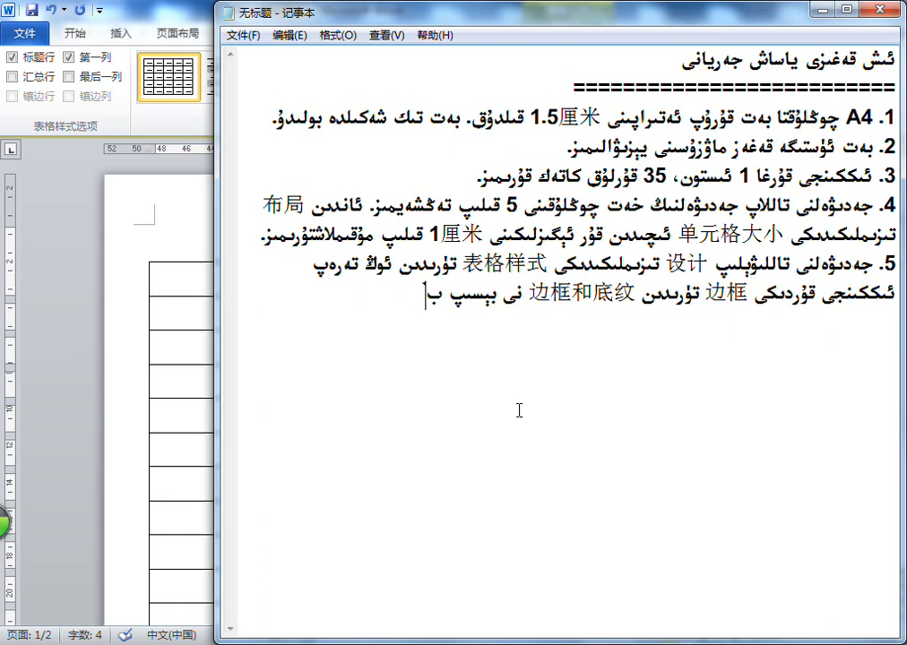
Complete item 5 with "رامكا تەڭشەش كۆزنىكىگە كىرىمىز." and start a new line below it
{"action": "type", "text": "تامكا"}
{"action": "key", "text": "BackSpace"}
{"action": "key", "text": "BackSpace"}
{"action": "key", "text": "BackSpace"}
{"action": "key", "text": "BackSpace"}
{"action": "key", "text": "BackSpace"}
{"action": "type", "text": "رامكا تەڭشەش كۆزنكگە كىرىمىز."}
{"action": "key", "text": "Return"}
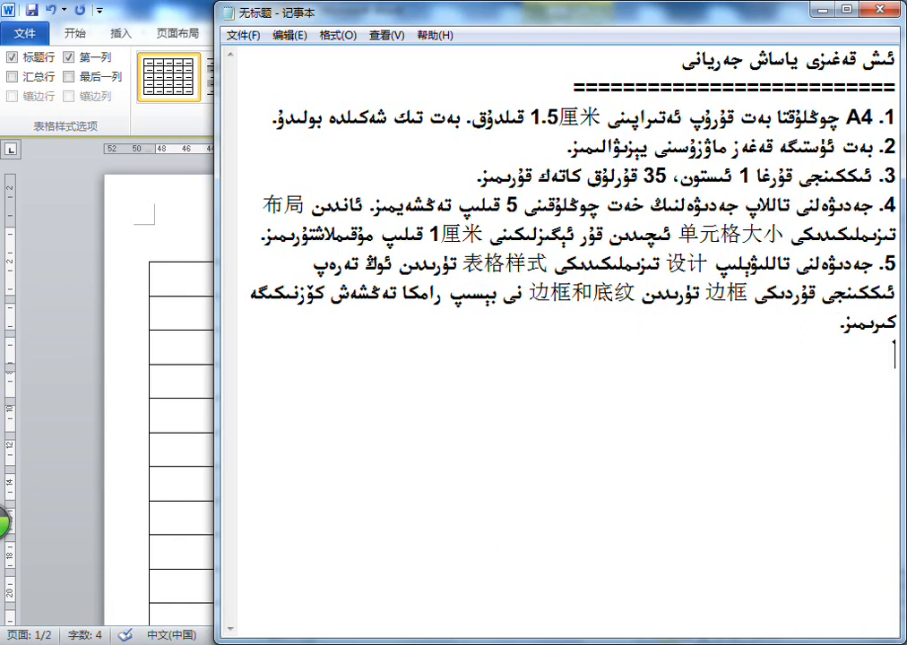
Switch to Word and open the Borders and Shading dialog for the selected table
{"action": "key", "text": "alt+Tab"}
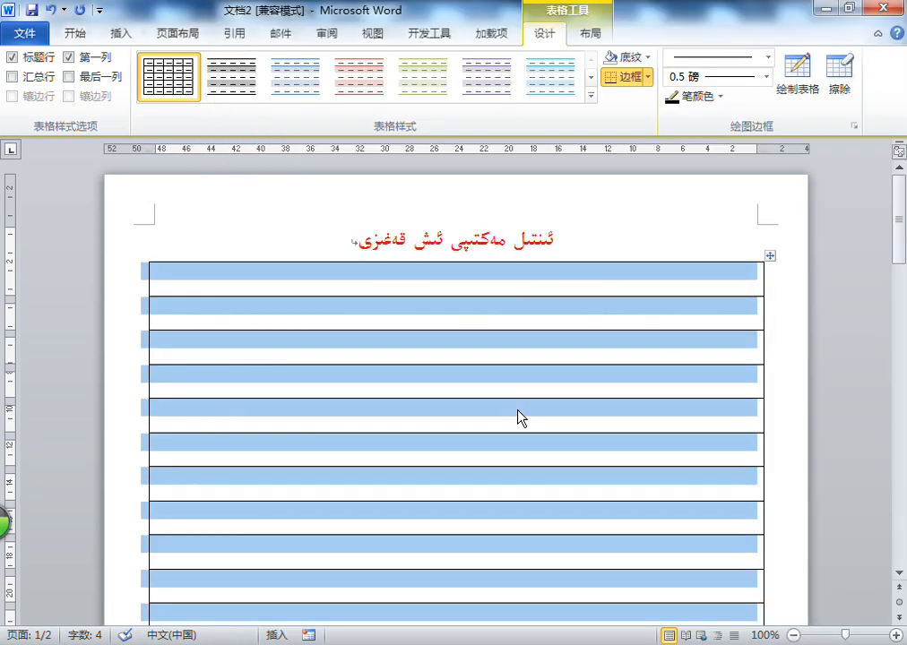
{"action": "left_click", "coordinate": [645, 78]}
{"action": "left_click", "coordinate": [660, 448]}
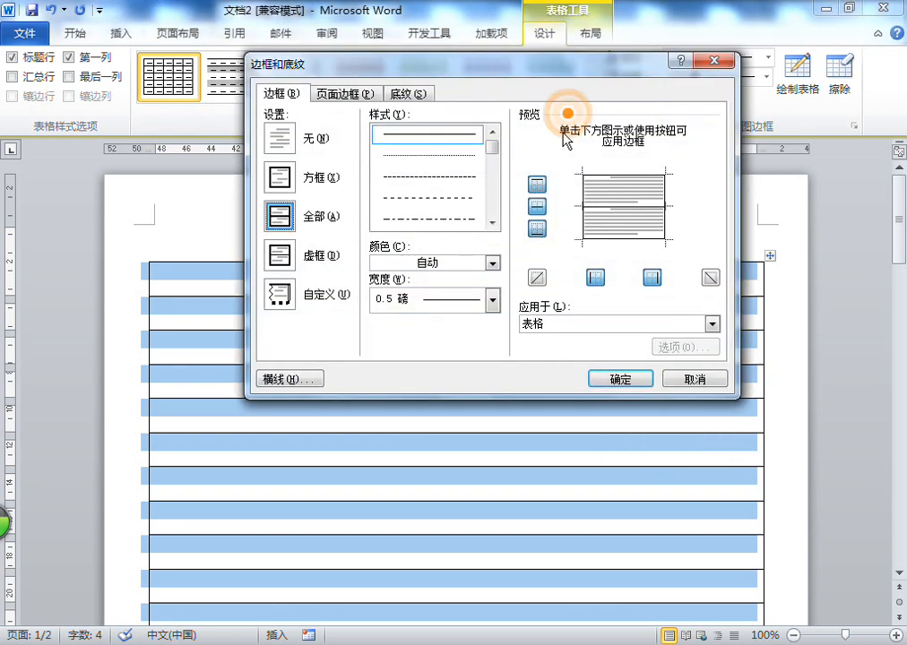
Return to Notepad and start item 6 with "رامكا تەڭشەش كۆزنىكى ئېچىلىپ بولغاندىن كېيىن"
{"action": "key", "text": "alt+Tab"}
{"action": "left_click", "coordinate": [625, 380]}
{"action": "type", "text": ". ر"}
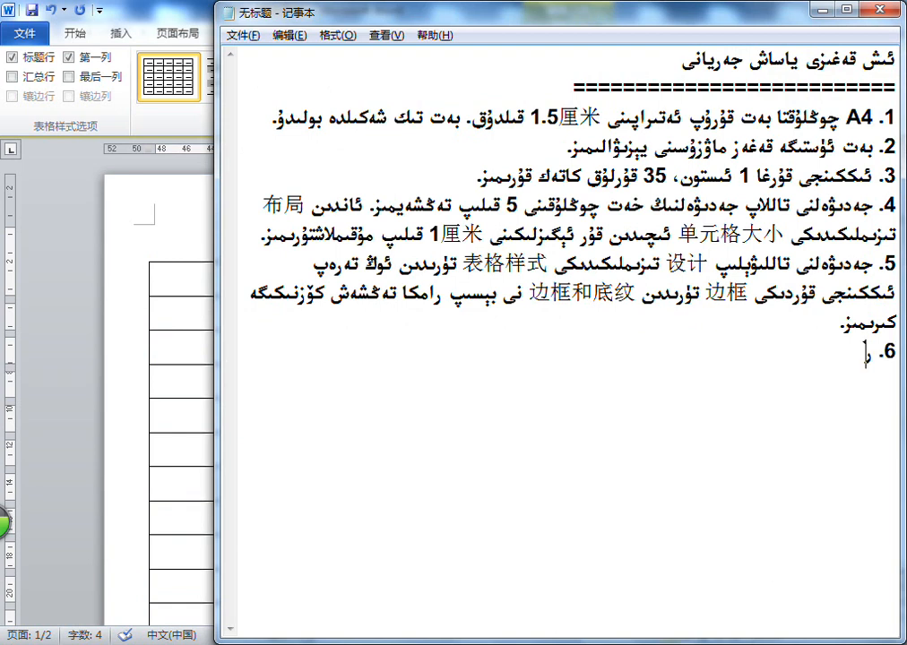
{"action": "type", "text": "امكا تەڭشەش كۆزنك"}
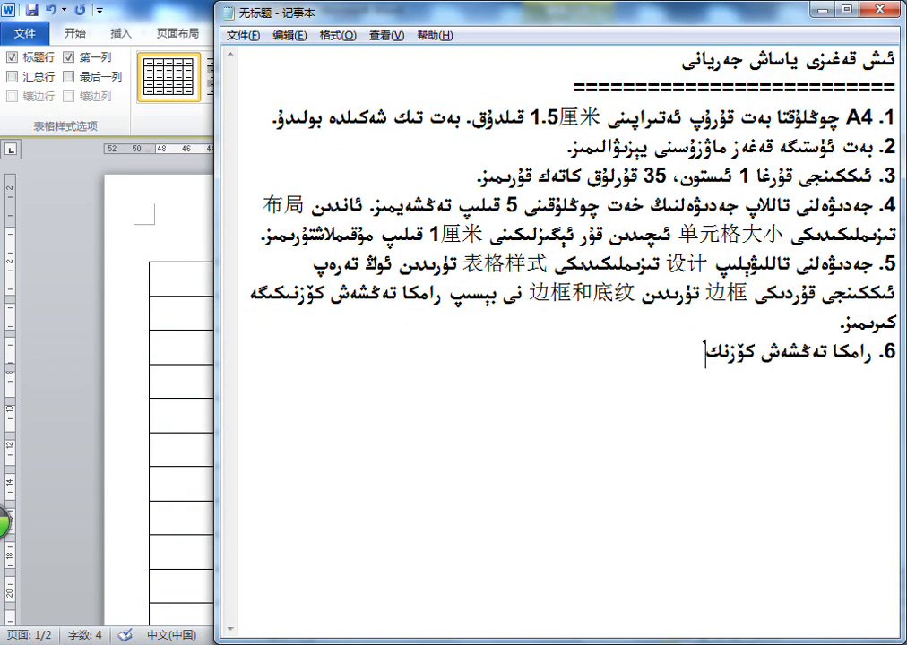
{"action": "key", "text": "BackSpace"}
{"action": "type", "text": "ىكى ئېچىلى"}
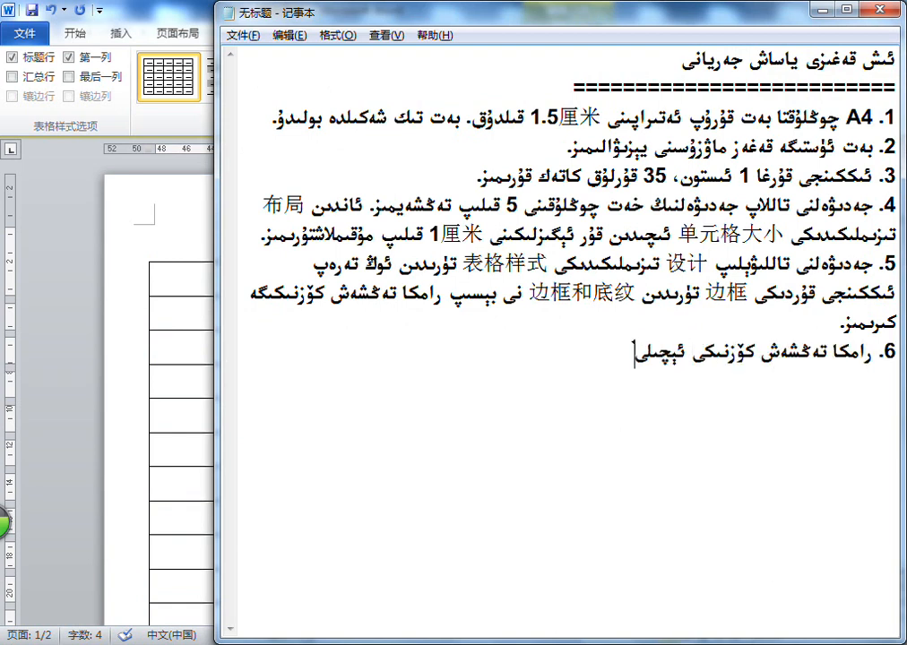
{"action": "type", "text": "پ بولغاندىن كېيىن"}
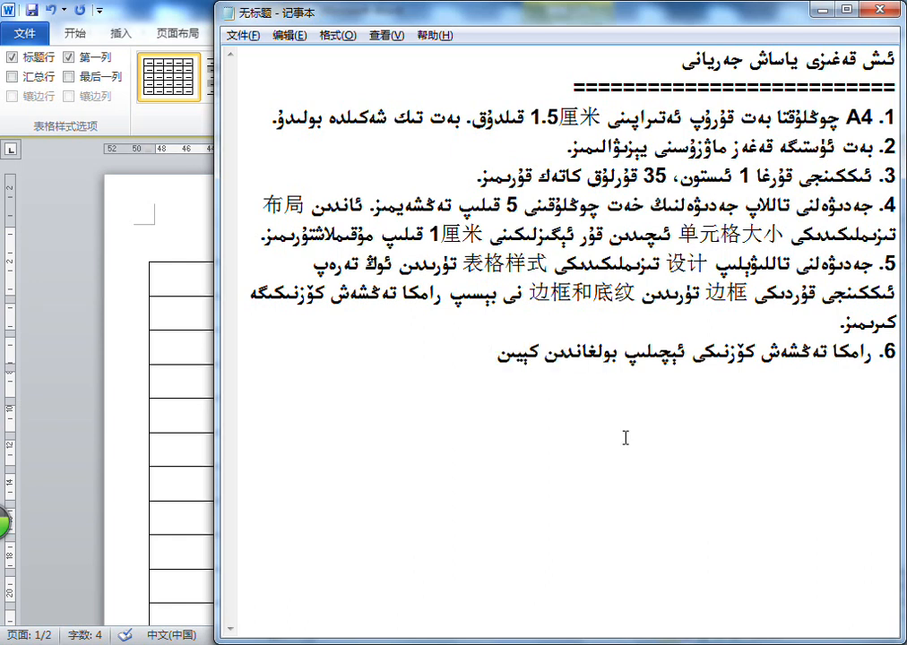
Continue item 6 with "边框 كارتىسى ئىچىدىن"
{"action": "key", "text": "BackSpace"}
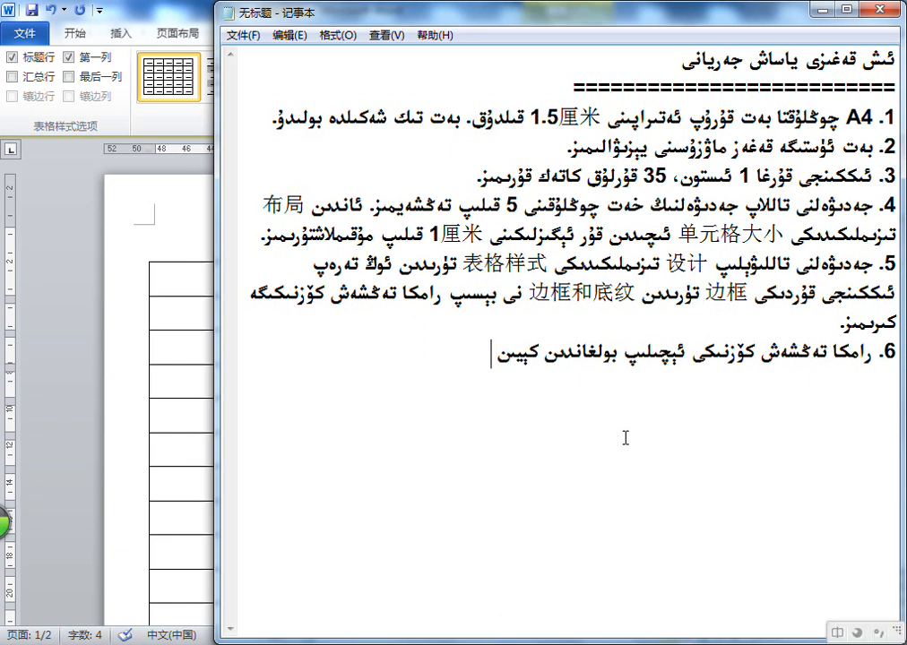
{"action": "type", "text": "biank"}
{"action": "key", "text": "space"}
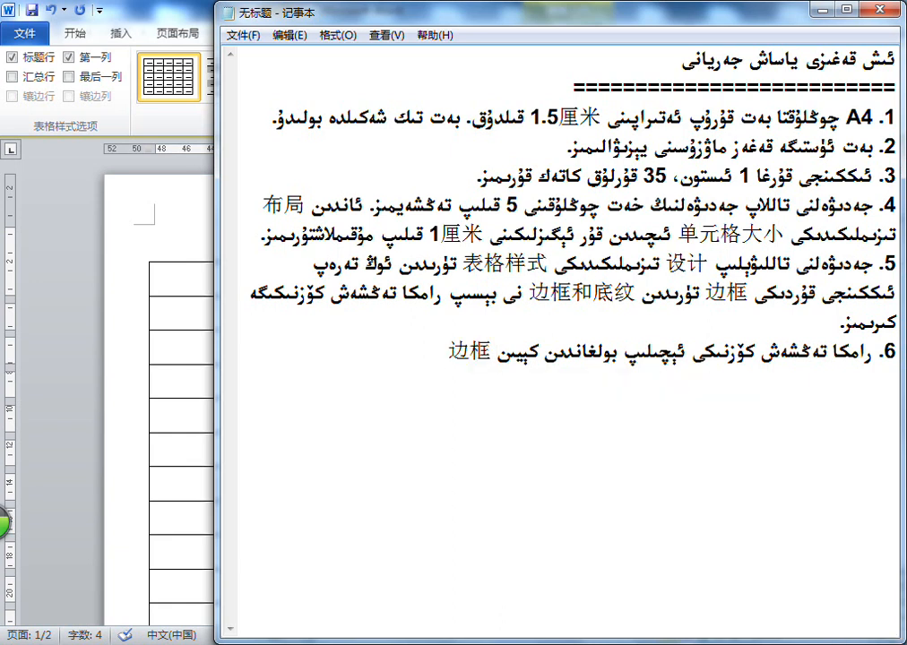
{"action": "type", "text": "كارتىسى ئىچىدى"}
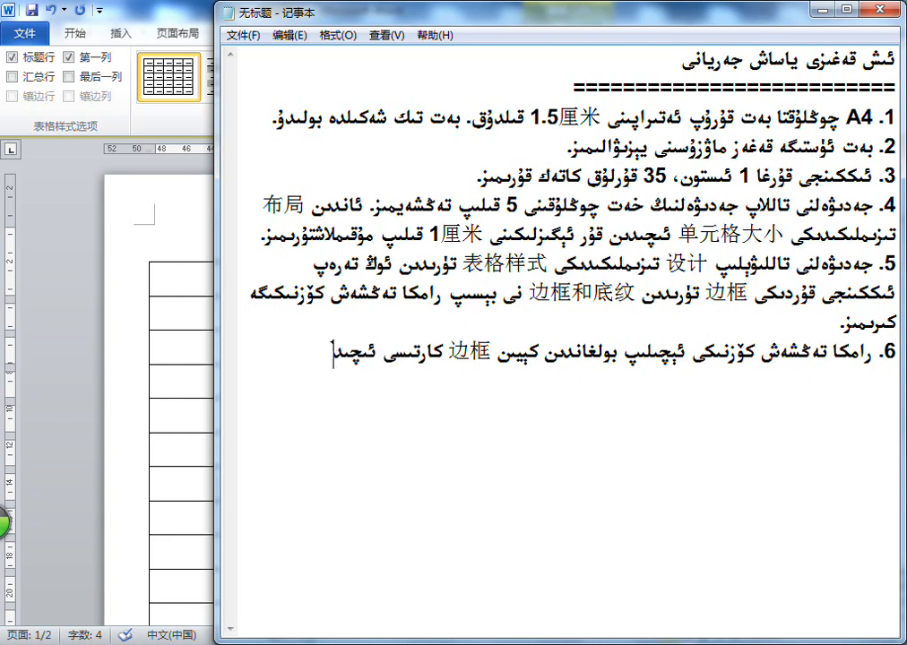
{"action": "type", "text": "ن ئەتراپتىكى ( | ) مۇنداق"}
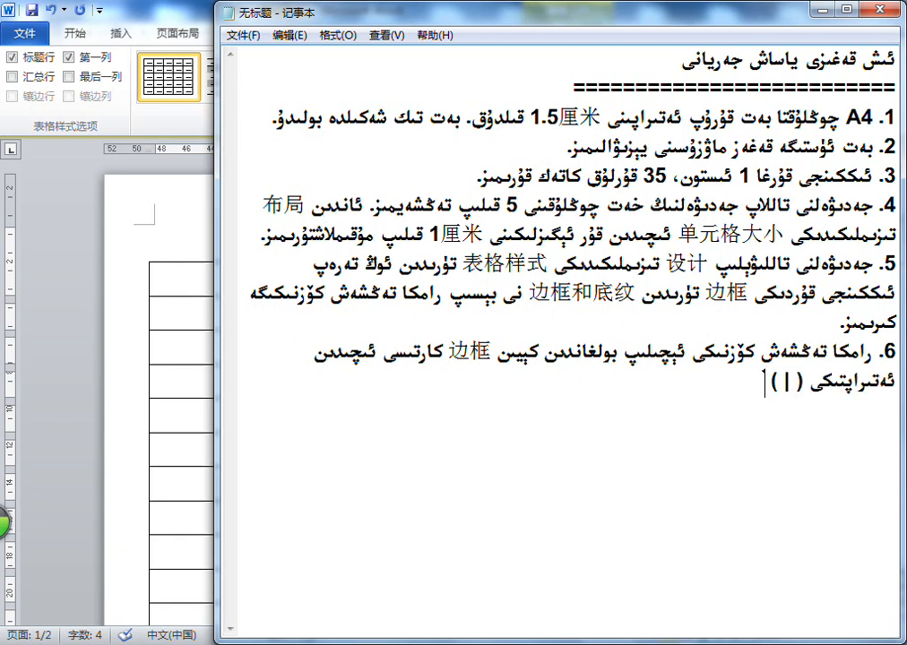
{"action": "type", "text": " تىك سىزى"}
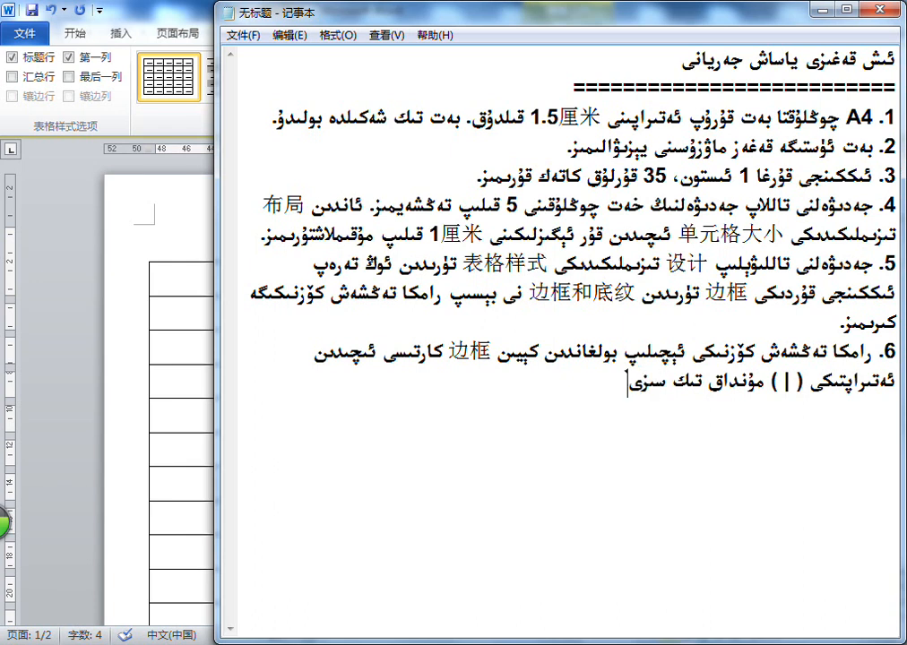
{"action": "type", "text": "قنى ئېلىۋېتىمىز."}
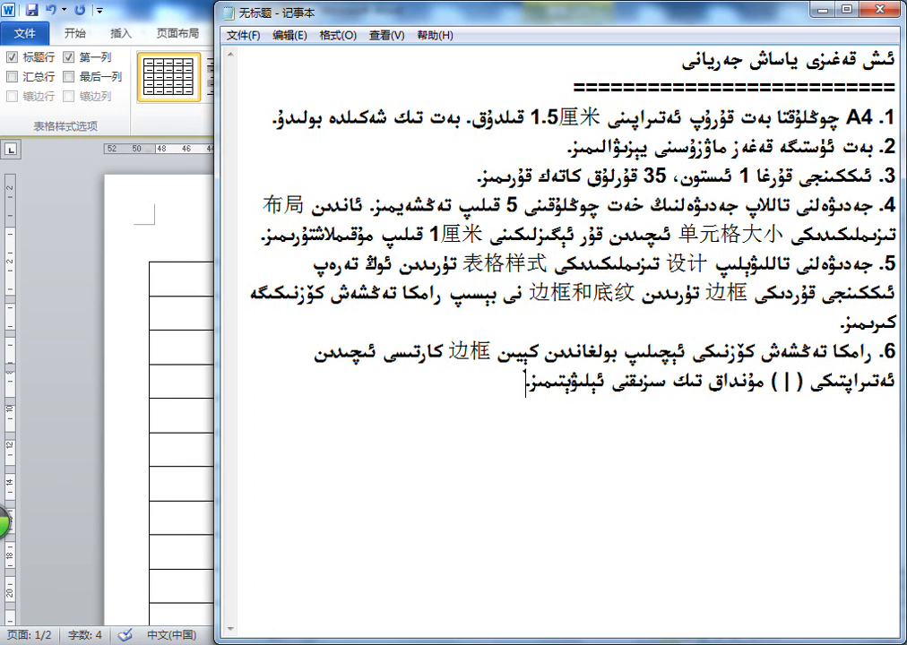
Replace the word "ئەتىراپتىكى" in item 6 with "ئىككى تەرەپتىكى"
{"action": "double_click", "coordinate": [871, 380]}
{"action": "type", "text": "ئىككى تەرەپتى"}
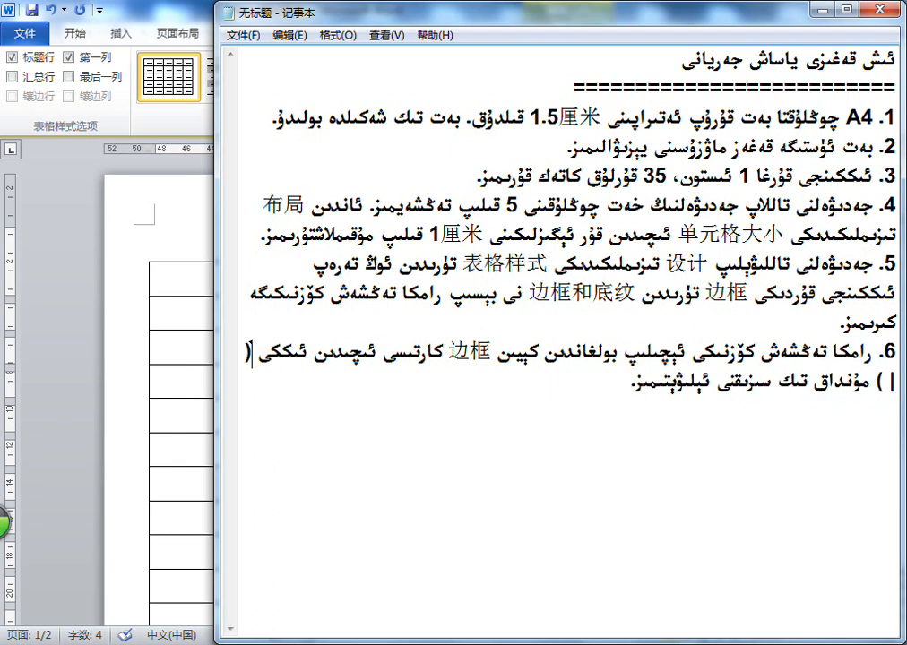
{"action": "type", "text": "كى"}
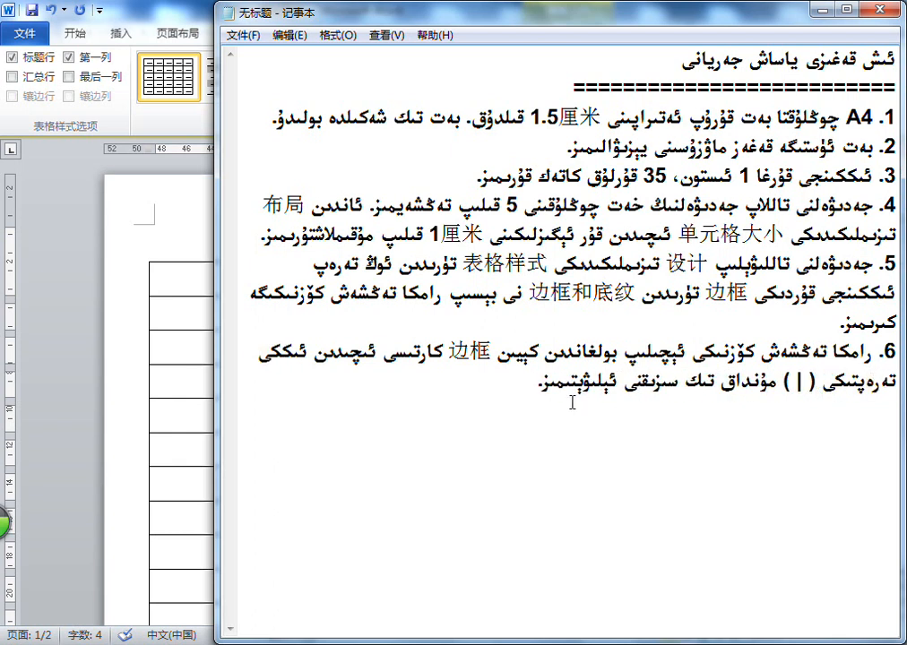
Replace the closing period of item 6 with a comma and add "ئۈستىدىكى سىزىق قىزىل رەڭلىك بىر سىزىق ( ـ"
{"action": "left_click", "coordinate": [424, 411]}
{"action": "key", "text": "BackSpace"}
{"action": "type", "text": "ئۈستىدىكى"}
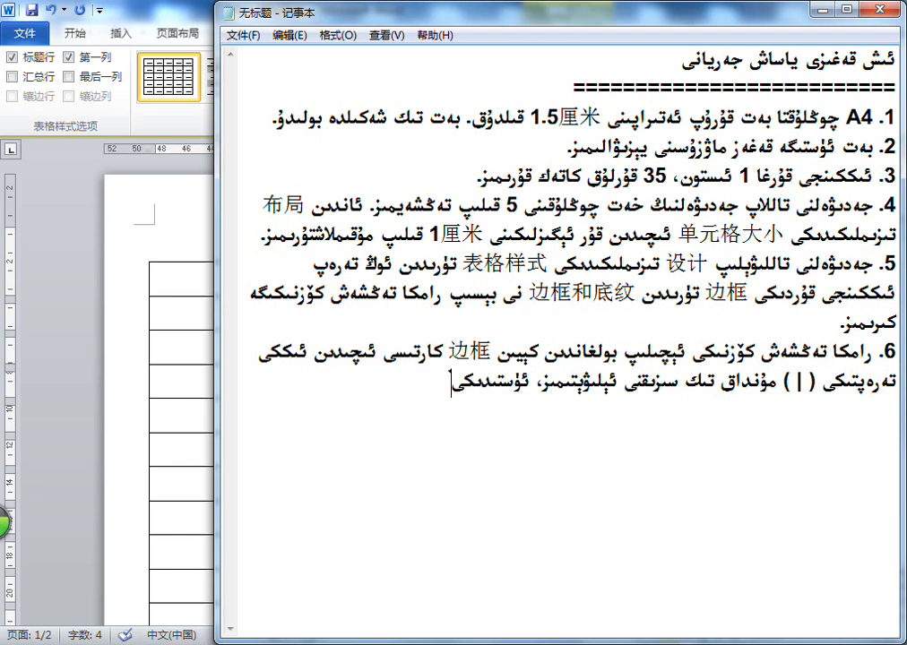
{"action": "type", "text": " سىزىق قىزىل رەڭلى"}
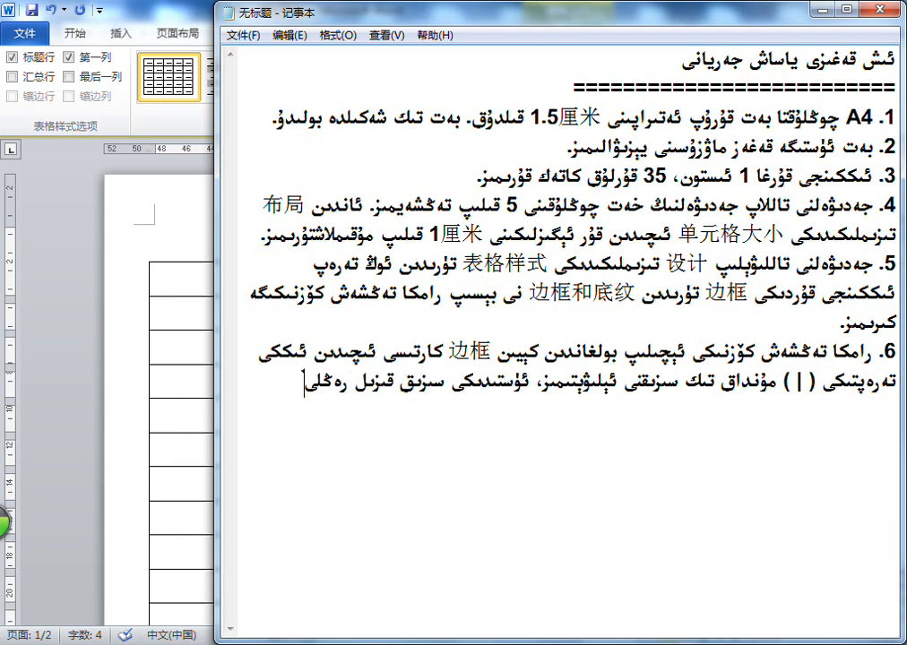
{"action": "type", "text": "ك بىر سىزىق،"}
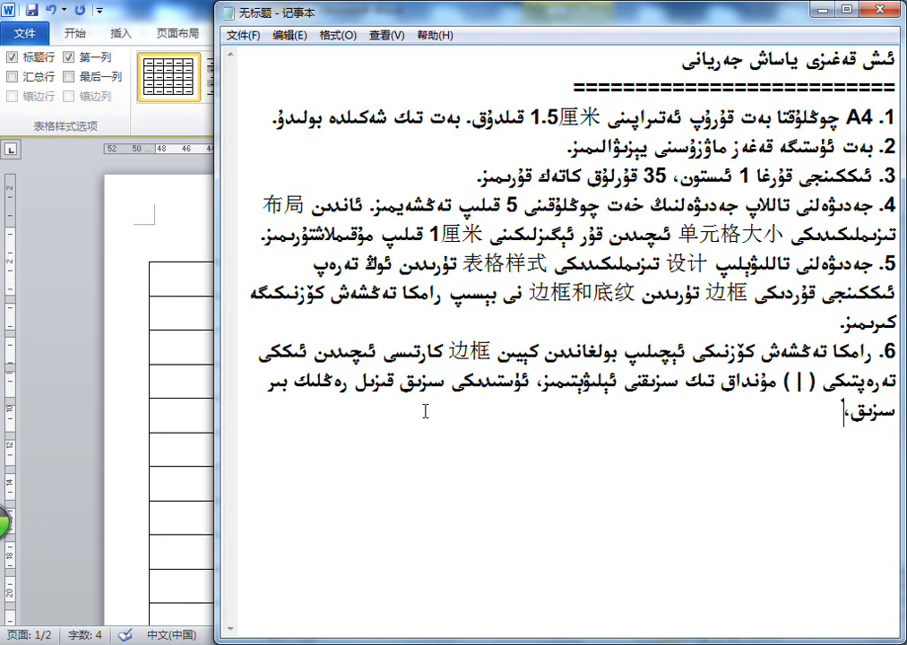
{"action": "type", "text": " ( ـ )، ئوتتۇر"}
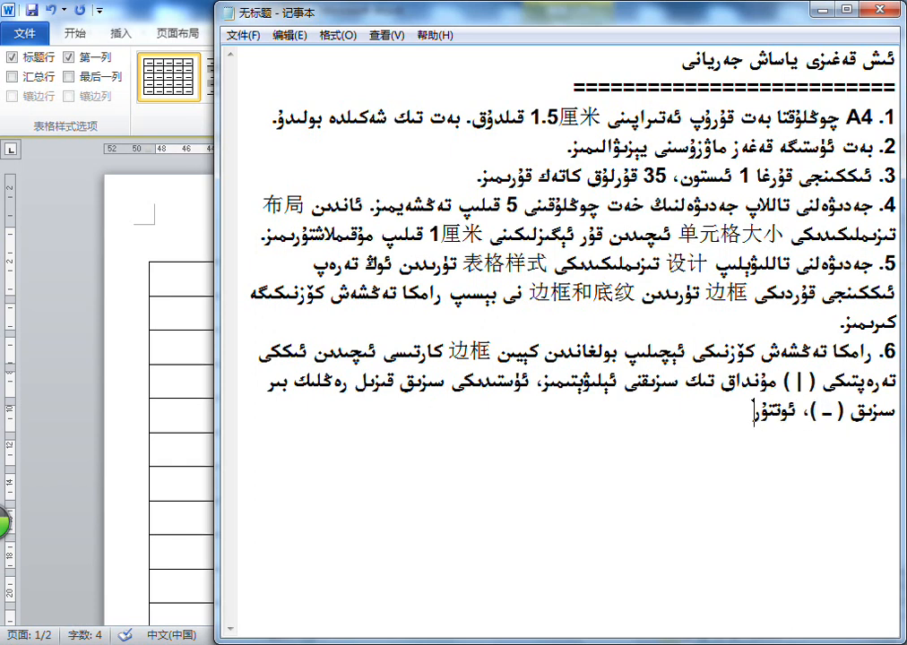
{"action": "type", "text": "ىسىدىكى سىزىق"}
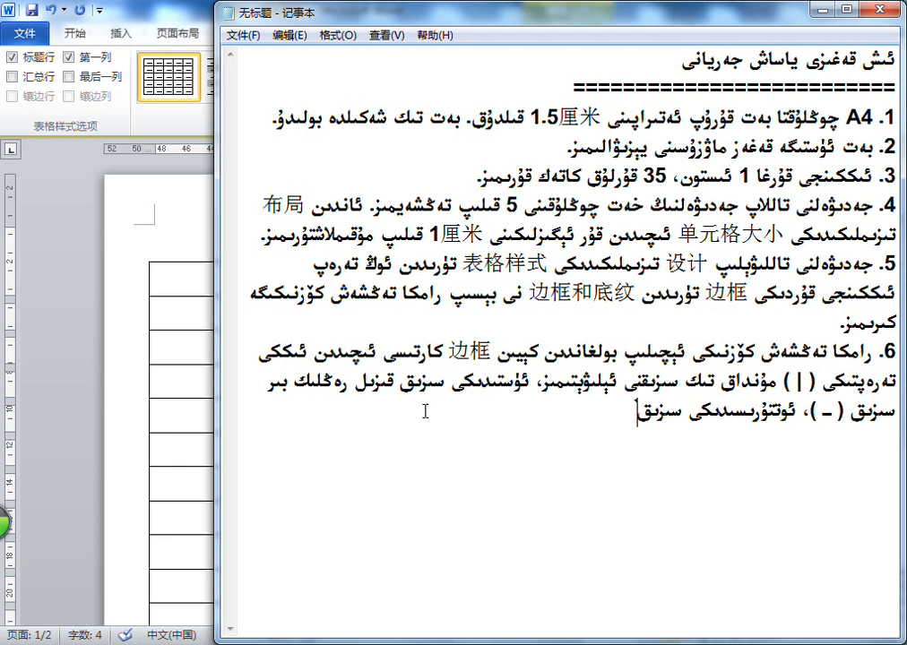
Close the bracket and continue item 6 with "، ئوتتۇرىسىدىكى سىزىق قىزىل رەڭلىك ( ... ) ئۈزۈك سىزىق،"
{"action": "key", "text": "BackSpace"}
{"action": "key", "text": "BackSpace"}
{"action": "key", "text": "BackSpace"}
{"action": "key", "text": "BackSpace"}
{"action": "key", "text": "BackSpace"}
{"action": "key", "text": "BackSpace"}
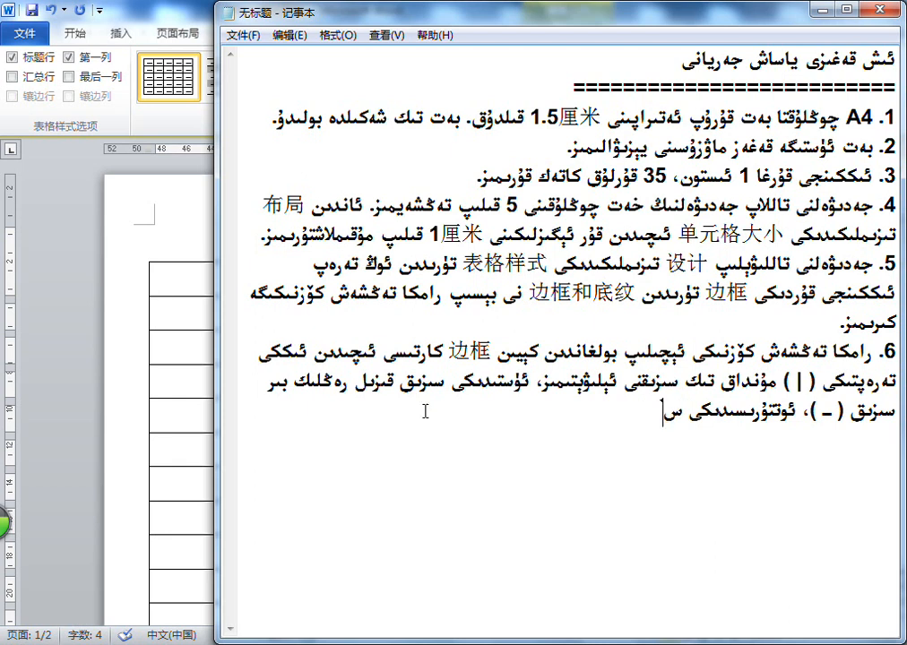
{"action": "type", "text": "سىزىق قىزىل رەڭلىك ("}
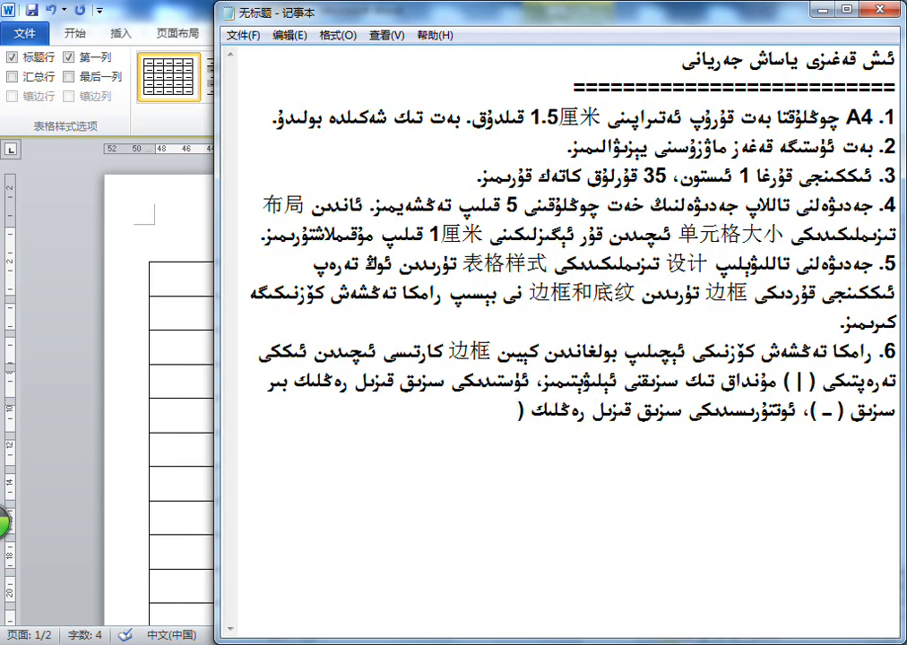
{"action": "type", "text": " ... ) ئۆزۈك سىزىق، ئاس"}
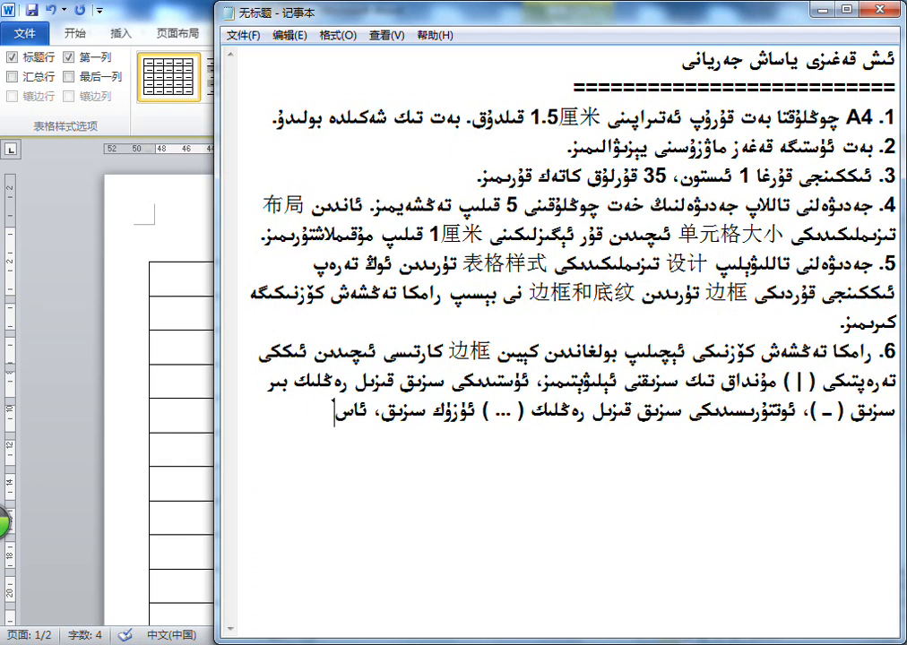
{"action": "type", "text": "تىدىكى سىزىق قىزىل رەڭلىك"}
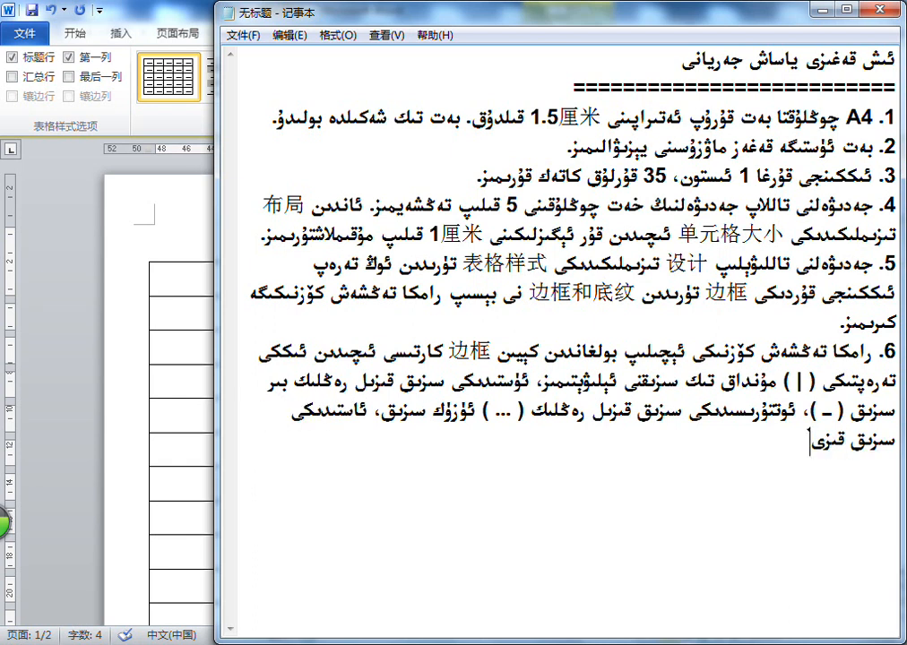
{"action": "type", "text": " ("}
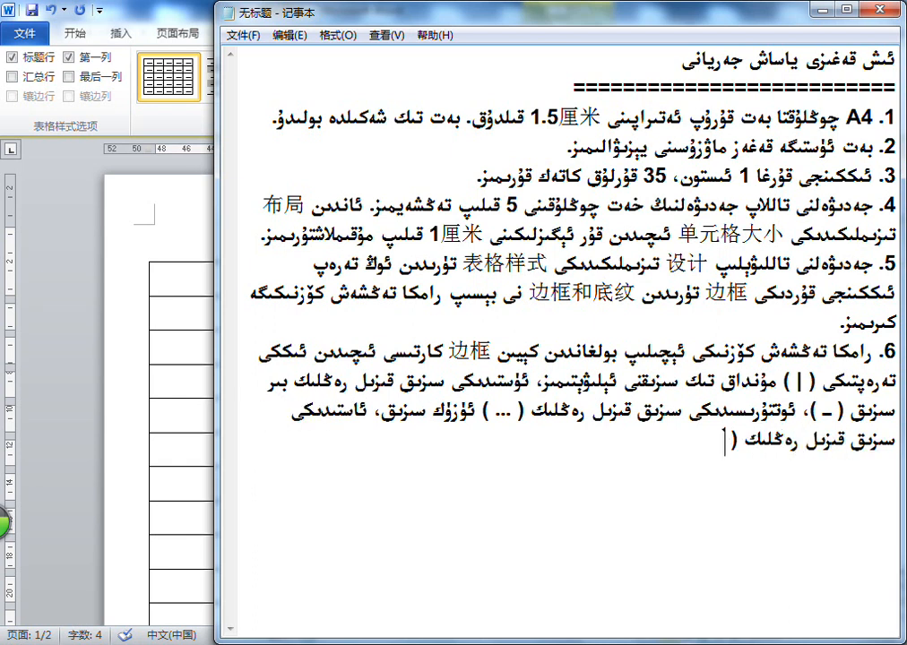
{"action": "type", "text": "= ) قوش سىزىق بولسۇ"}
Complete item 6 with "ئاستىدىكى سىزىق قىزىل رەڭلىك ( = ) قوش سىزىق بولسۇن." and start a new line
{"action": "key", "text": "BackSpace"}
{"action": "type", "text": "ۇن."}
{"action": "key", "text": "Return"}
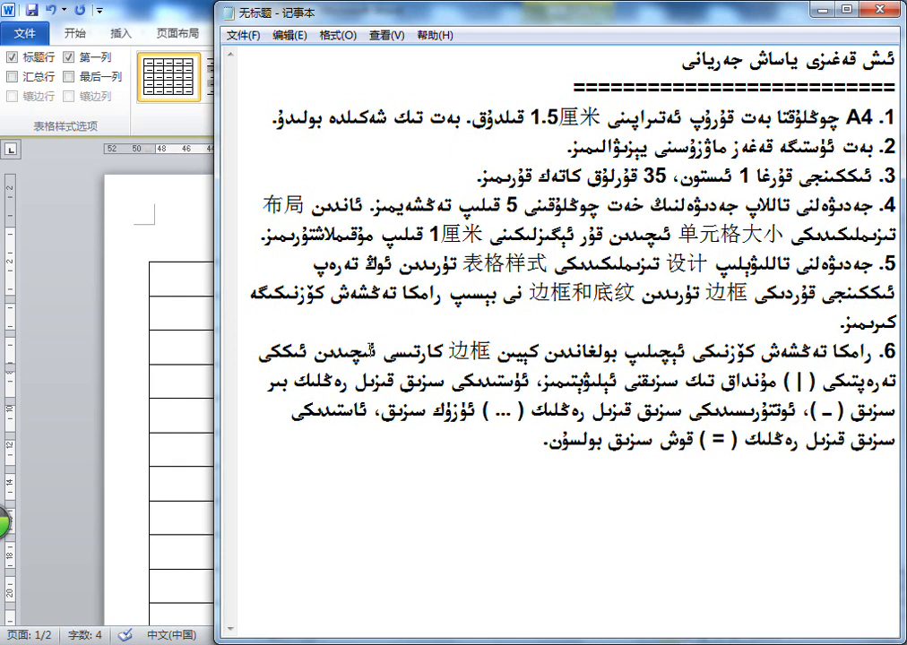
Examine the 边框 and 页面边框 pages of Word's Borders and Shading dialog, ending on 边框, and return to Notepad
{"action": "left_click", "coordinate": [124, 4]}
{"action": "left_click", "coordinate": [285, 94]}
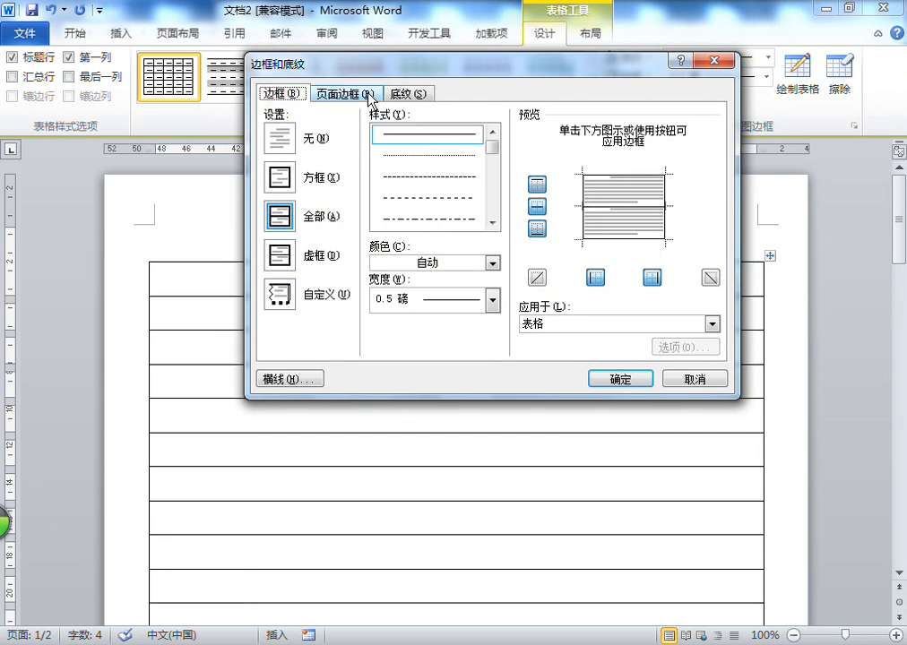
{"action": "left_click", "coordinate": [345, 95]}
{"action": "key", "text": "Right"}
{"action": "left_click", "coordinate": [343, 95]}
{"action": "left_click", "coordinate": [303, 95]}
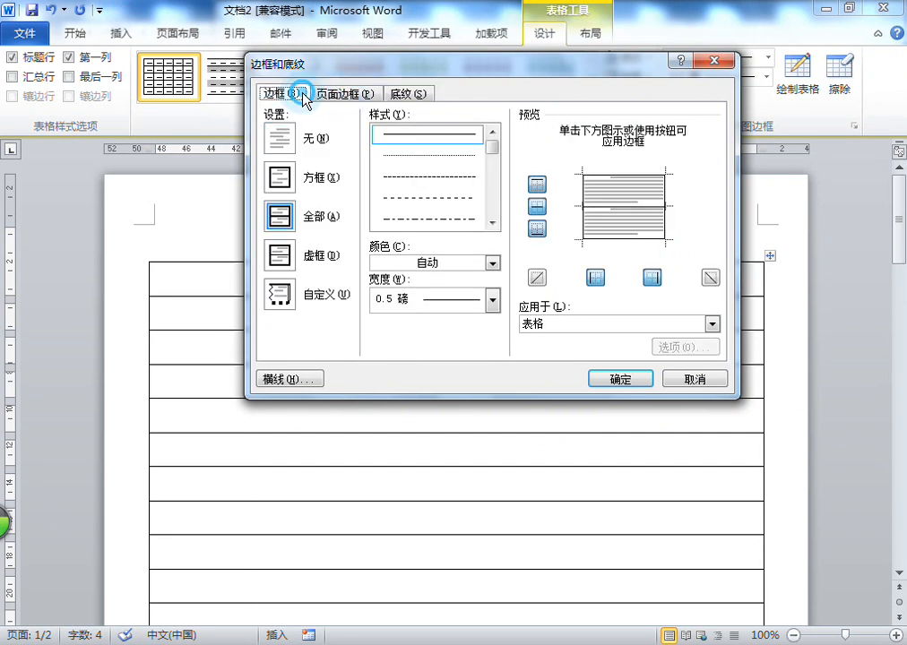
{"action": "left_click", "coordinate": [570, 642]}
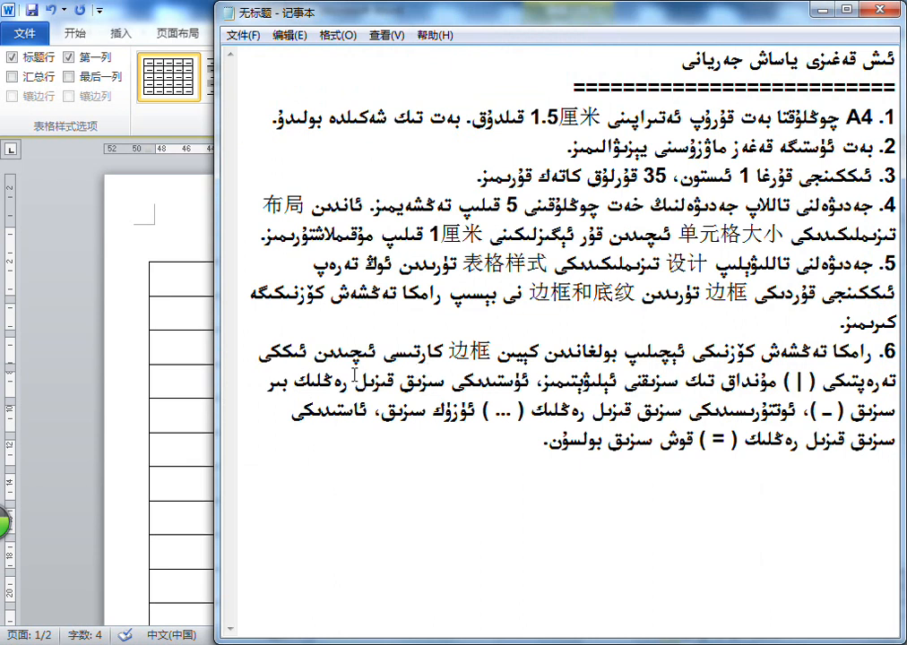
Review item 6 in Notepad, highlighting its line symbols one by one and finally the whole paragraph
{"action": "double_click", "coordinate": [799, 382]}
{"action": "left_click", "coordinate": [522, 377]}
{"action": "left_click", "coordinate": [165, 9]}
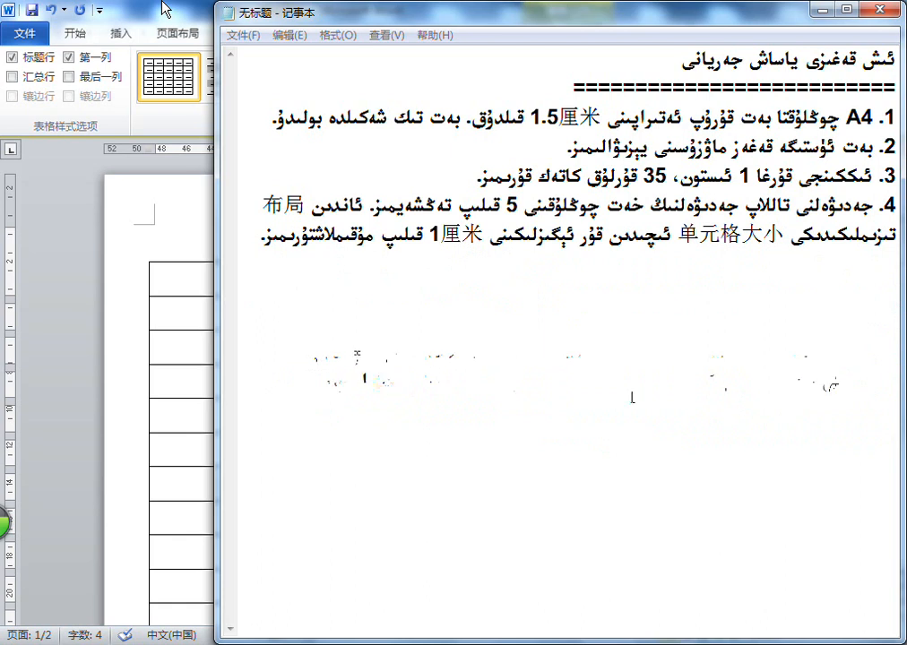
{"action": "left_click", "coordinate": [859, 412]}
{"action": "left_click", "coordinate": [495, 413]}
{"action": "double_click", "coordinate": [497, 413]}
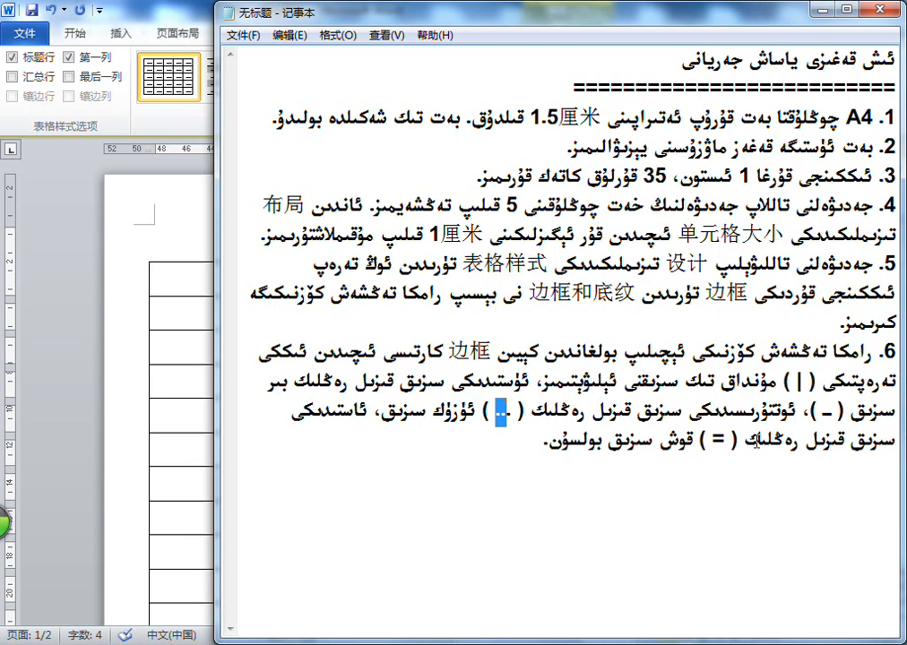
{"action": "double_click", "coordinate": [716, 440]}
{"action": "left_click", "coordinate": [478, 447]}
{"action": "left_click_drag", "start_coordinate": [478, 446], "coordinate": [886, 354]}
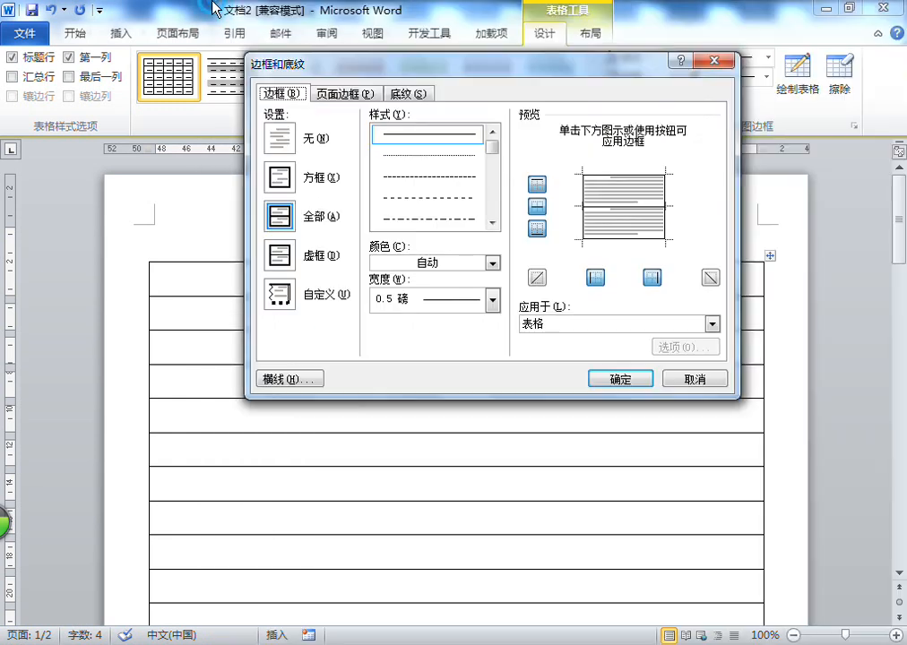
Insert "سول تەرەپتىكى 方框 نى تاللاپ" after "ئىچىدىن" in item 6 of the Notepad notes, then review the terms 边框 and 方框
{"action": "left_click", "coordinate": [329, 185]}
{"action": "key", "text": "alt+Tab"}
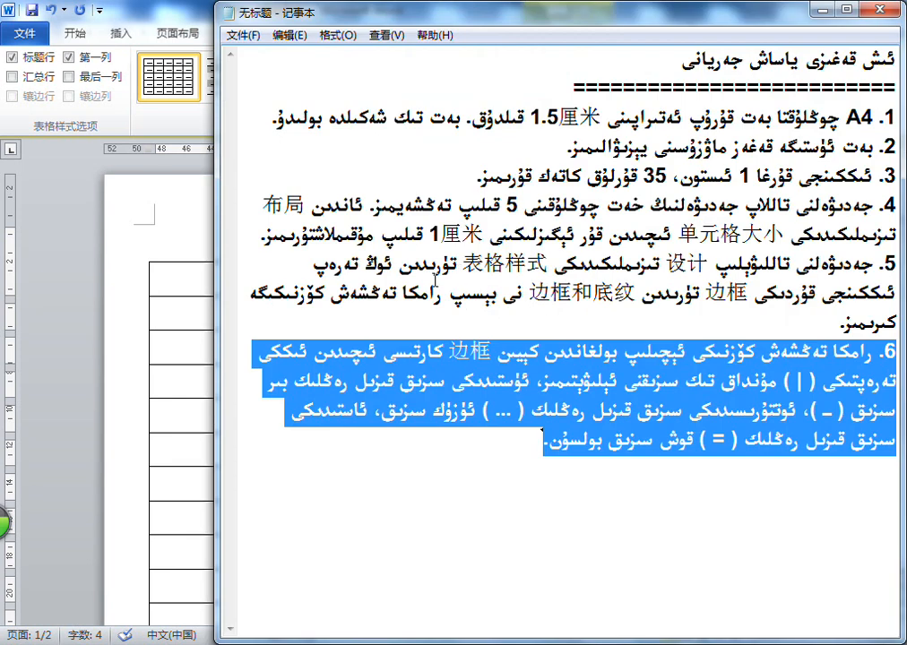
{"action": "left_click", "coordinate": [305, 351]}
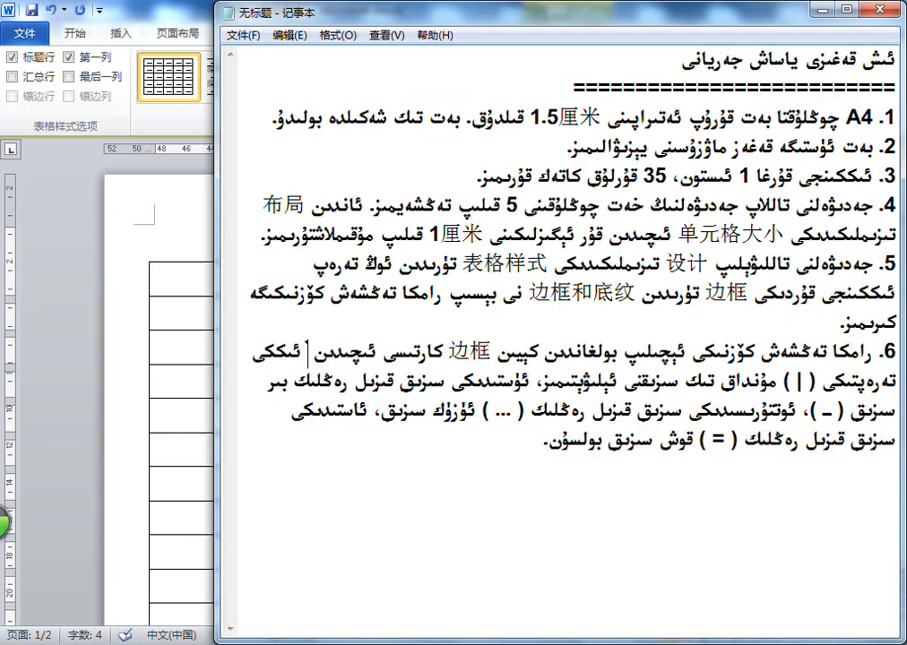
{"action": "type", "text": "سول تە"}
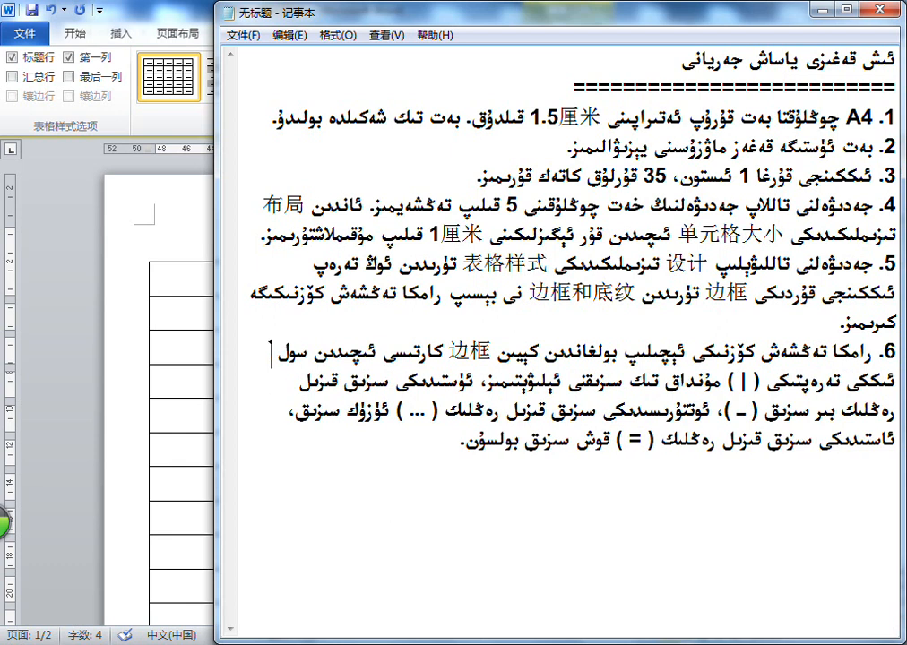
{"action": "type", "text": "رەپتىكى"}
{"action": "key", "text": "ctrl+shift"}
{"action": "type", "text": "fangk"}
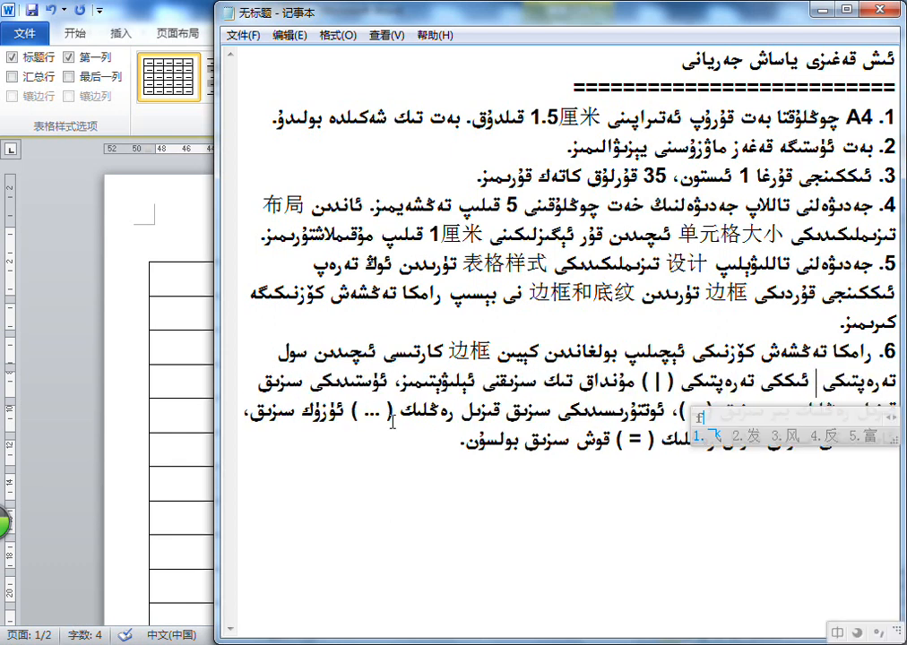
{"action": "key", "text": "space"}
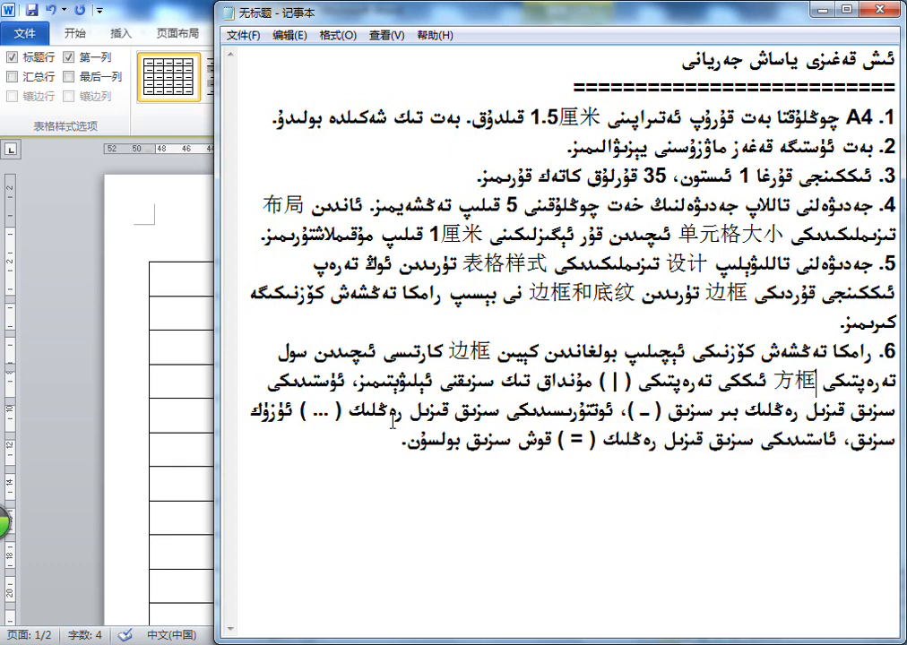
{"action": "type", "text": "نى تاللاپ"}
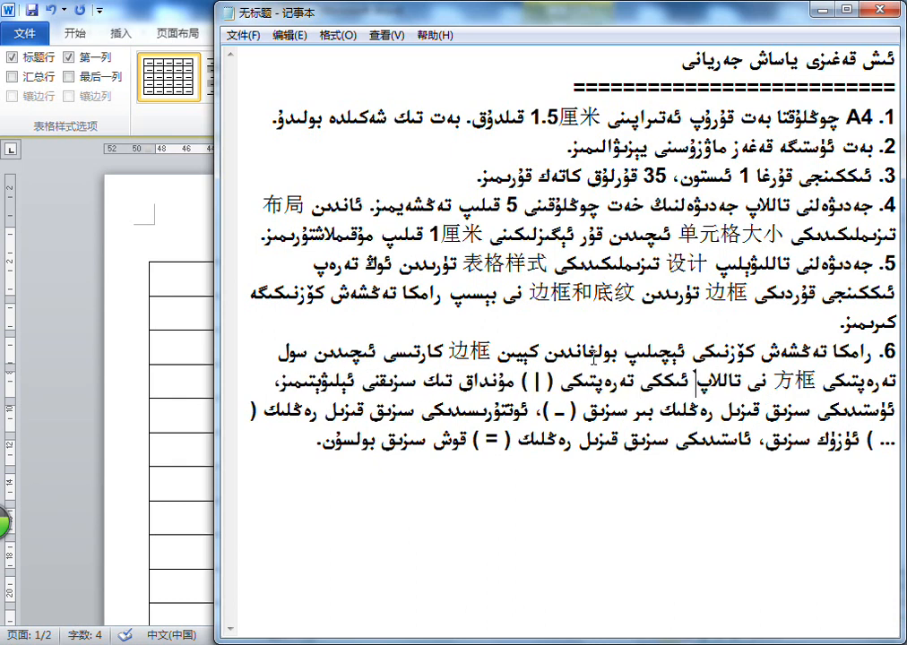
{"action": "left_click_drag", "start_coordinate": [450, 351], "coordinate": [491, 351]}
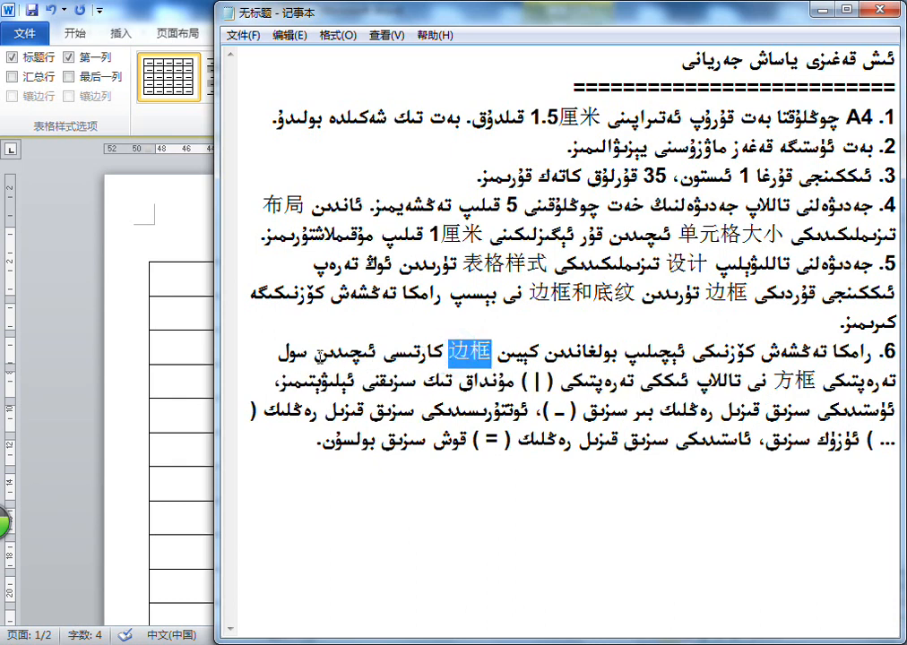
{"action": "left_click", "coordinate": [309, 357]}
{"action": "double_click", "coordinate": [778, 380]}
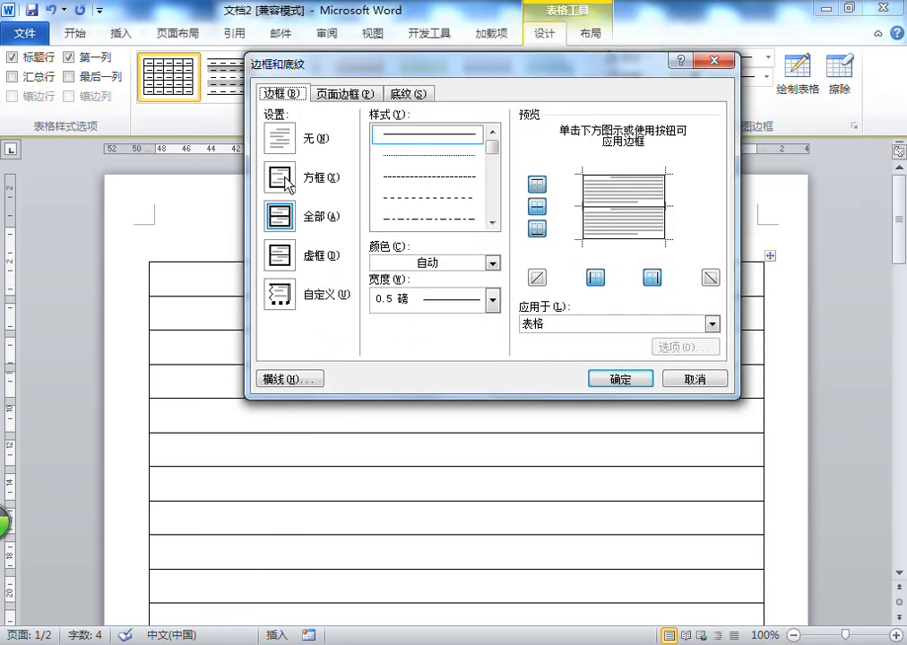
In Word's Borders and Shading dialog, choose the 方框 setting for the table and remove its left and right borders
{"action": "left_click", "coordinate": [284, 177]}
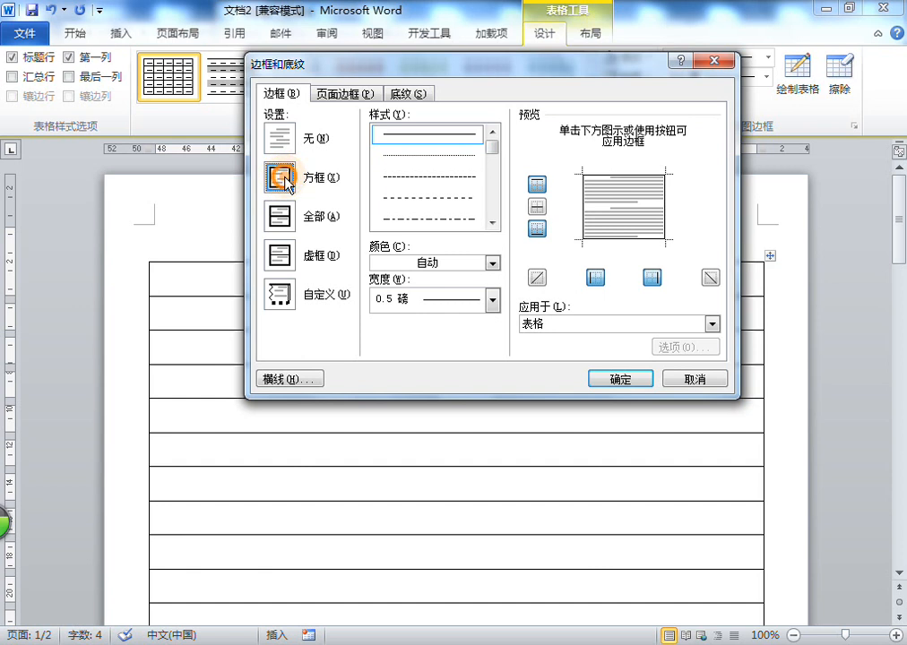
{"action": "left_click", "coordinate": [588, 279]}
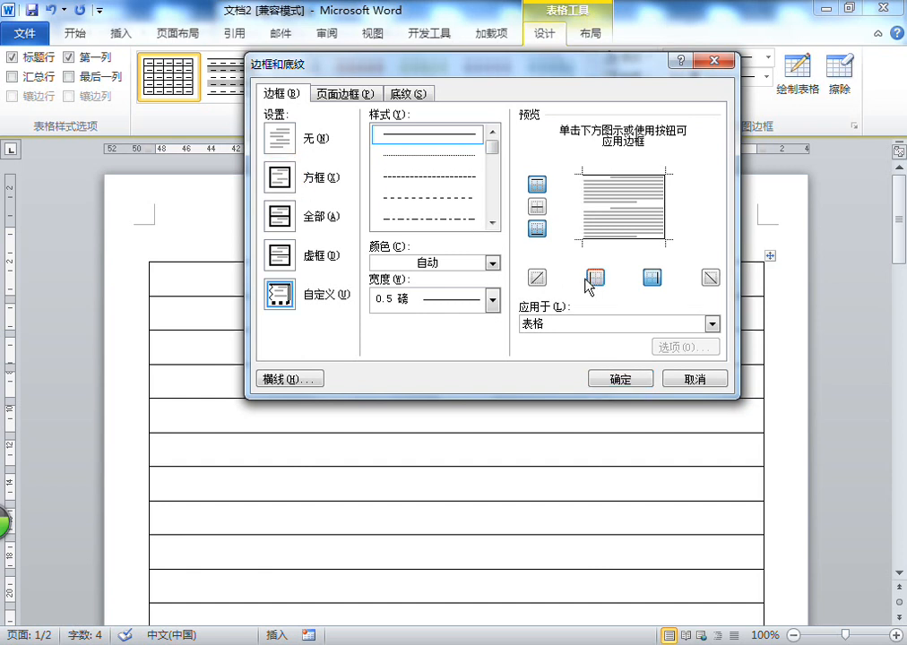
{"action": "left_click", "coordinate": [653, 278]}
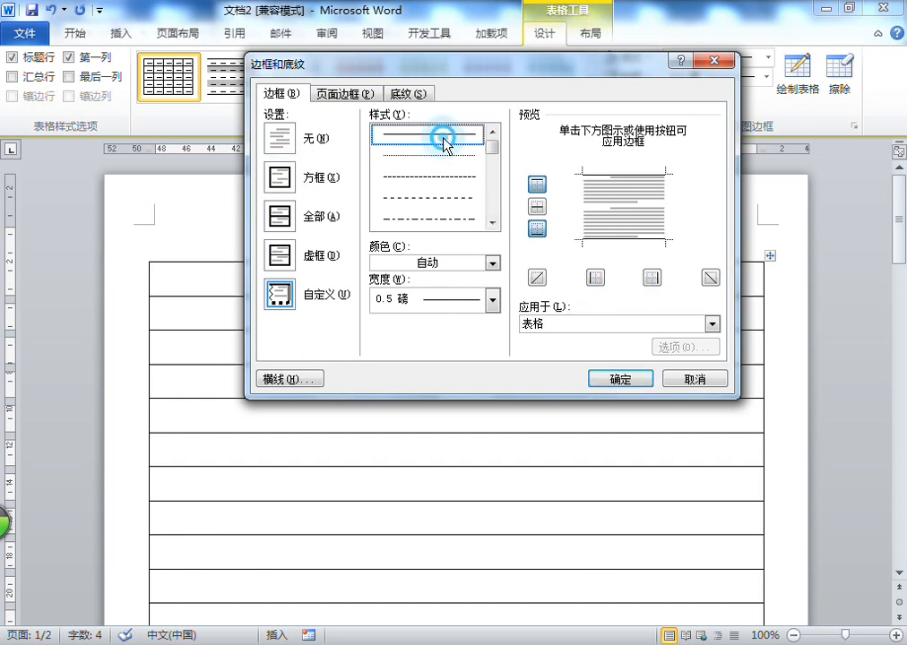
Set the table's top border to a red single solid line, 0.5 磅 wide
{"action": "left_click", "coordinate": [436, 264]}
{"action": "left_click", "coordinate": [394, 418]}
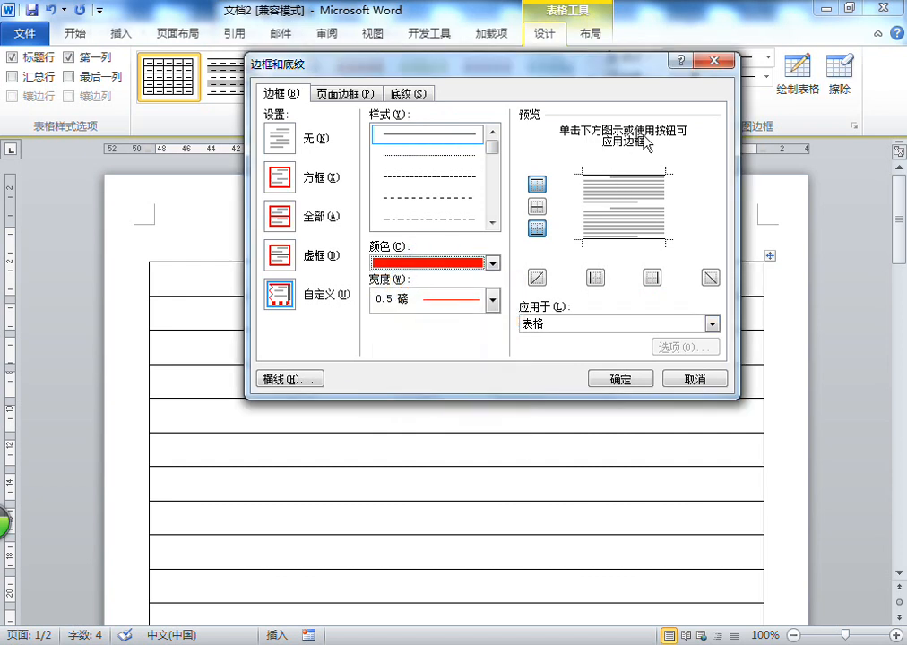
{"action": "left_click", "coordinate": [612, 176]}
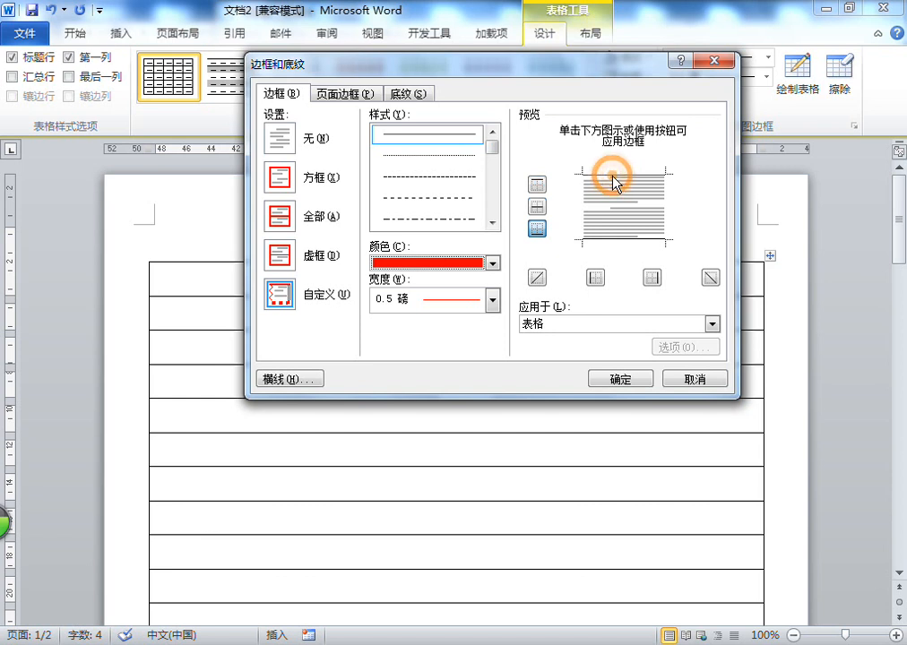
{"action": "left_click", "coordinate": [612, 175]}
Add a red dotted 0.5 磅 line as the table's inner horizontal border
{"action": "left_click", "coordinate": [451, 157]}
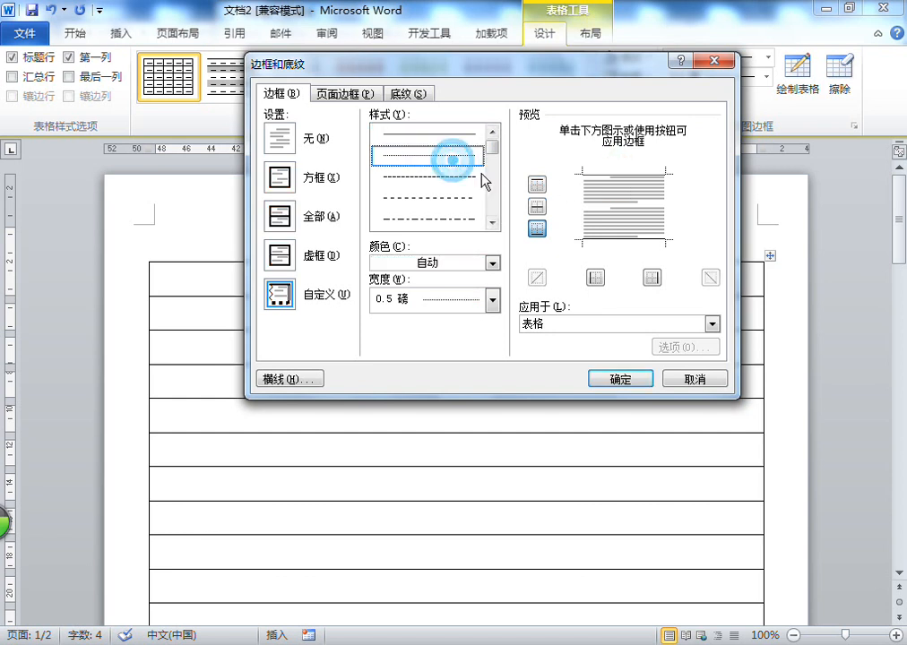
{"action": "left_click", "coordinate": [431, 155]}
{"action": "left_click", "coordinate": [397, 261]}
{"action": "left_click", "coordinate": [393, 419]}
{"action": "left_click", "coordinate": [618, 206]}
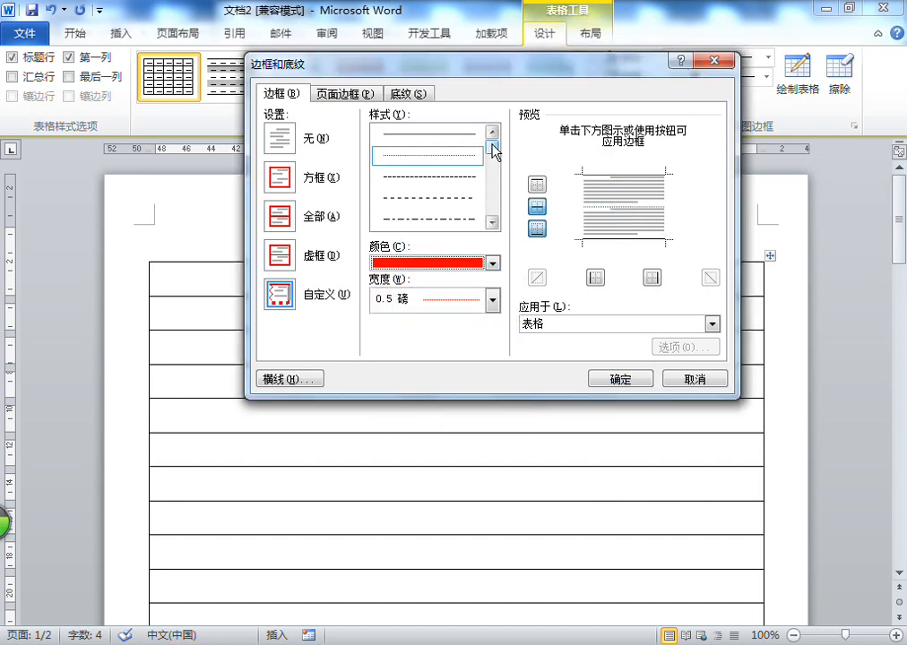
Set the table's bottom border to a red double line, 0.5 磅 wide, and apply the border settings
{"action": "left_click", "coordinate": [491, 223]}
{"action": "left_click", "coordinate": [453, 222]}
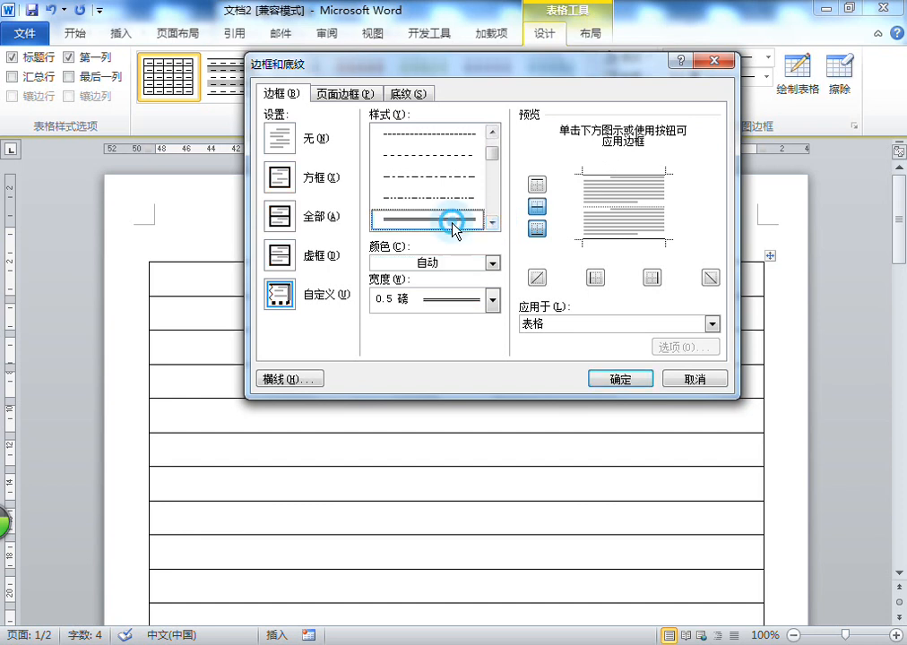
{"action": "left_click", "coordinate": [431, 263]}
{"action": "left_click", "coordinate": [392, 419]}
{"action": "left_click", "coordinate": [630, 239]}
{"action": "left_click", "coordinate": [642, 382]}
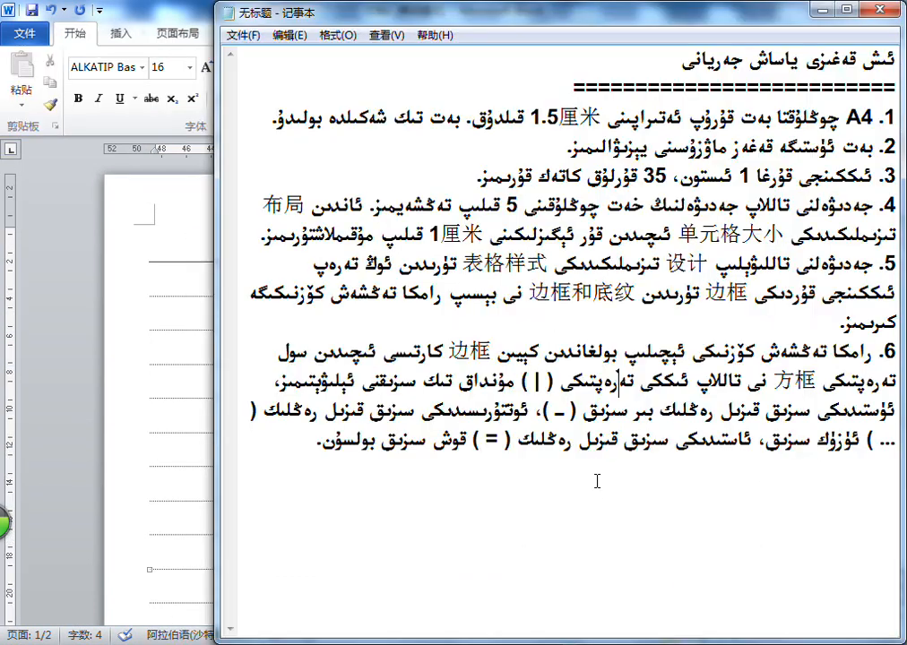
In Notepad, end item 6 with "ئەمدى مۇقىملاشتۇرىمىز." and start a new line
{"action": "left_click", "coordinate": [253, 470]}
{"action": "type", "text": "ئەمدى مۇقىملاشتۇرىمىز."}
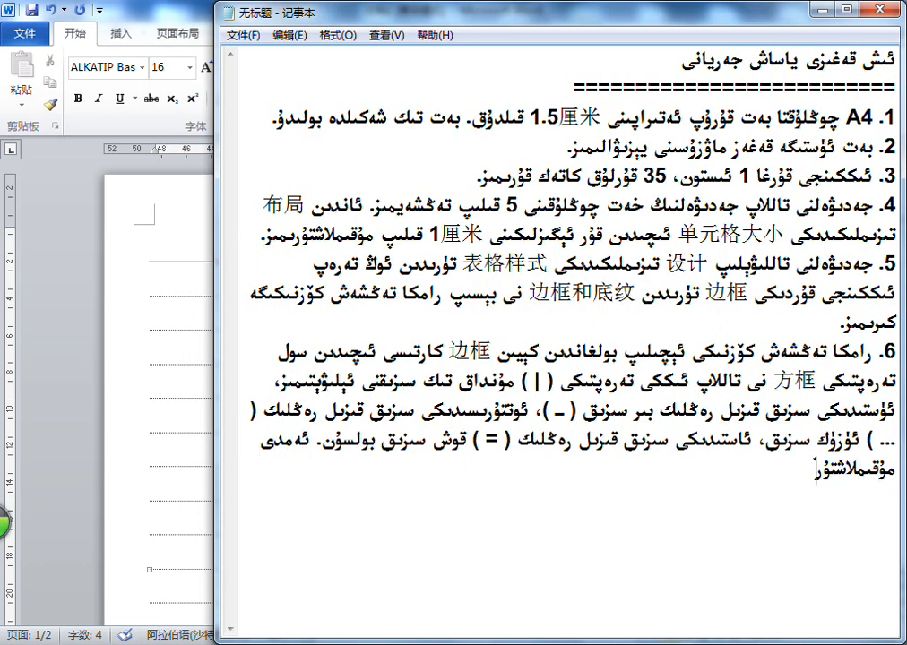
{"action": "key", "text": "Return"}
Write item 7 as "جەدىۋەلنىڭ ئىككىنچى بەتكە چىقىۋالغان كاتەكچىلىرىنى تاللاپ ئۆچۈرۈۋېتىمىز." and start a new line
{"action": "type", "text": "جەدۋەلنى"}
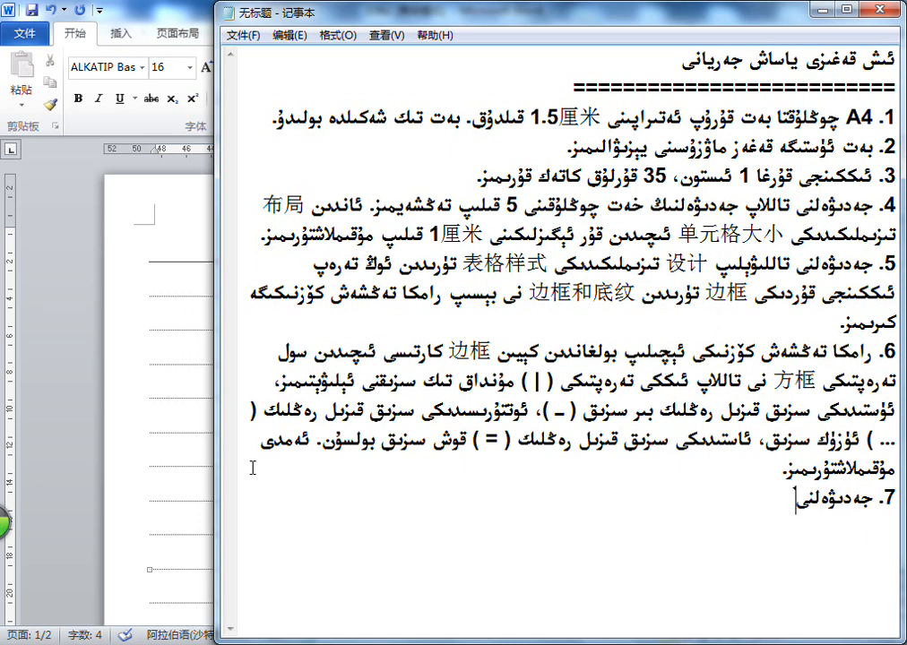
{"action": "type", "text": "ڭ ئىككىنجى"}
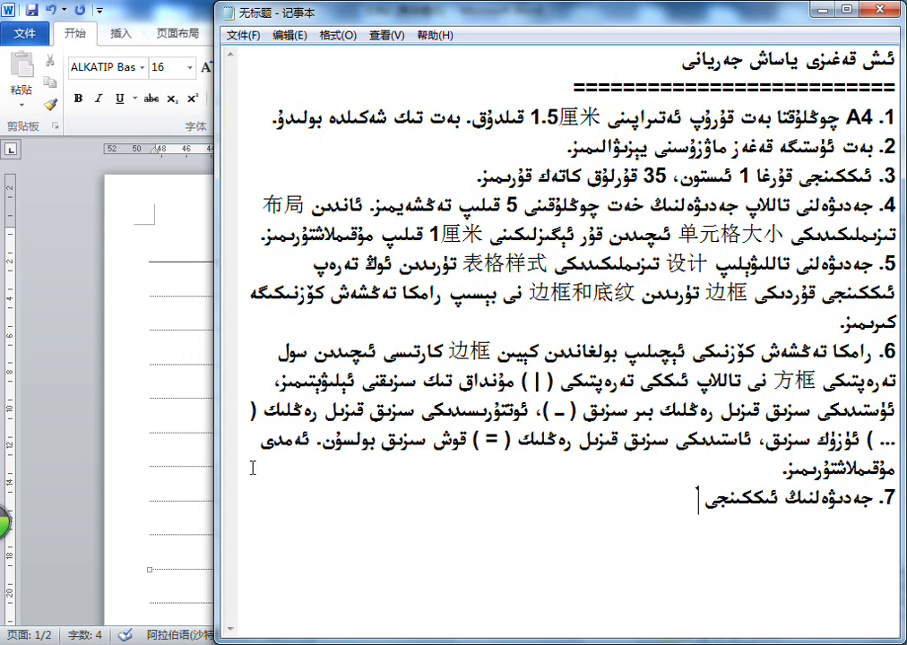
{"action": "type", "text": " بەتكە چىقىۋالغان"}
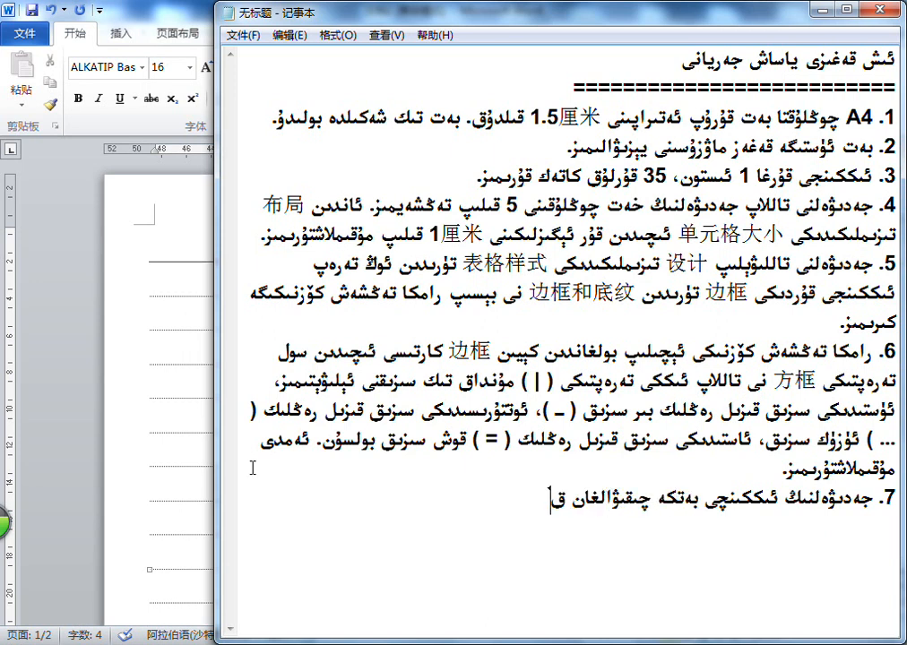
{"action": "type", "text": " كاتەكچىل"}
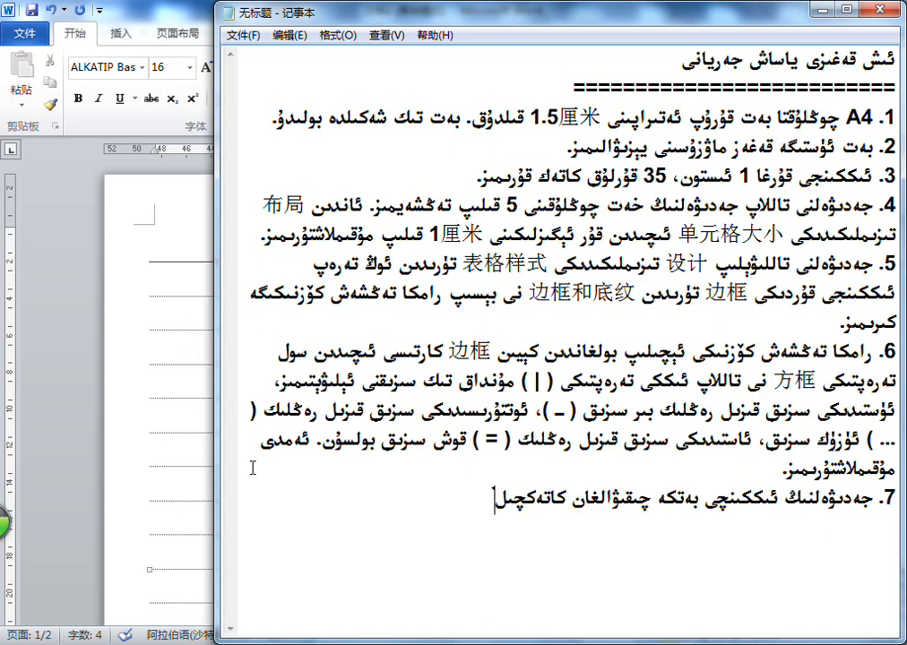
{"action": "type", "text": "ىرىنى تاللاپ"}
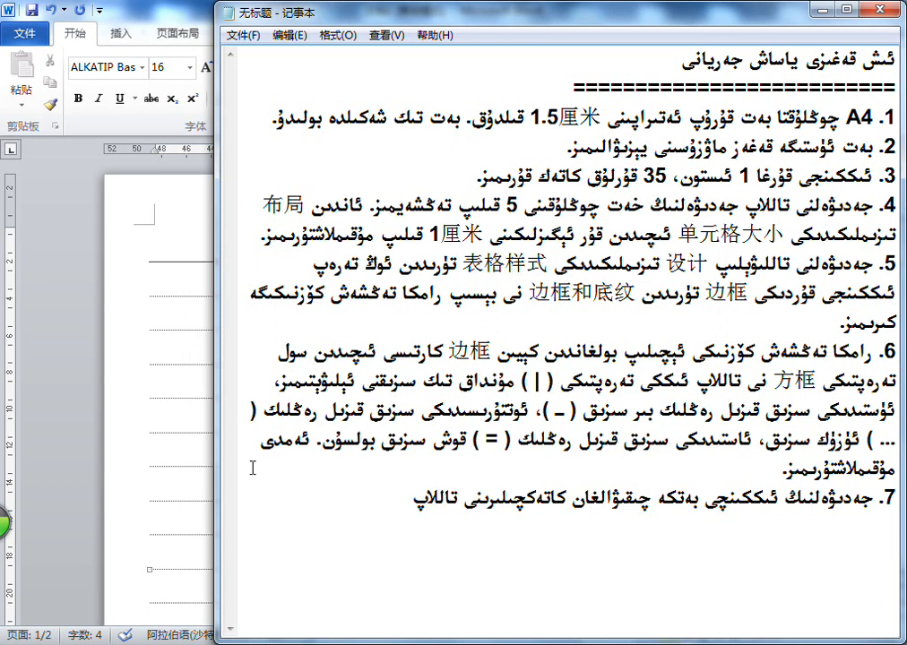
{"action": "type", "text": " ئۆچۈرۈۋېتى"}
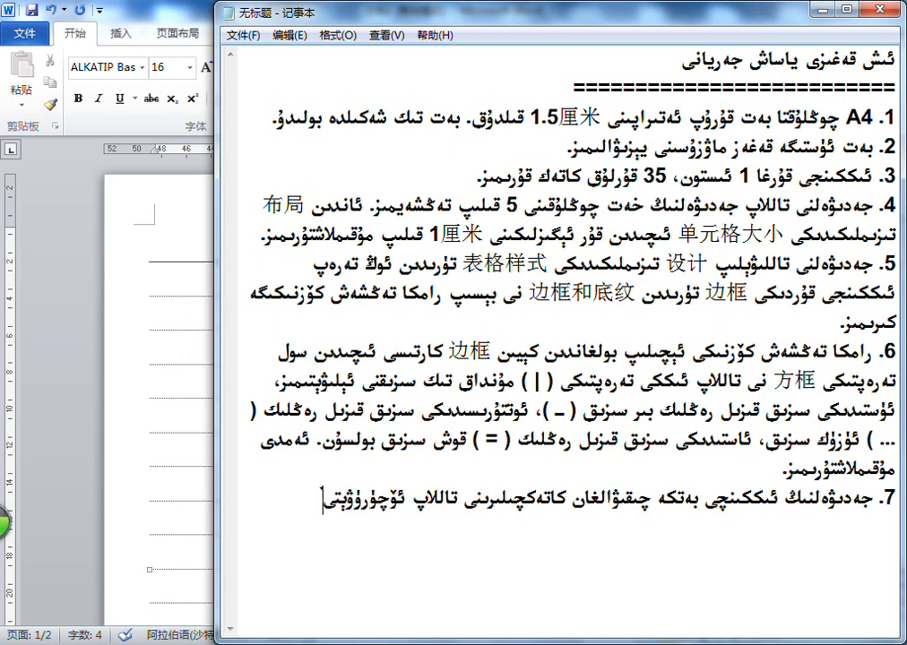
{"action": "type", "text": "مىز."}
{"action": "key", "text": "Return"}
Switch to Word and check the table's borders from the title down to the rows on page 2
{"action": "left_click", "coordinate": [209, 396]}
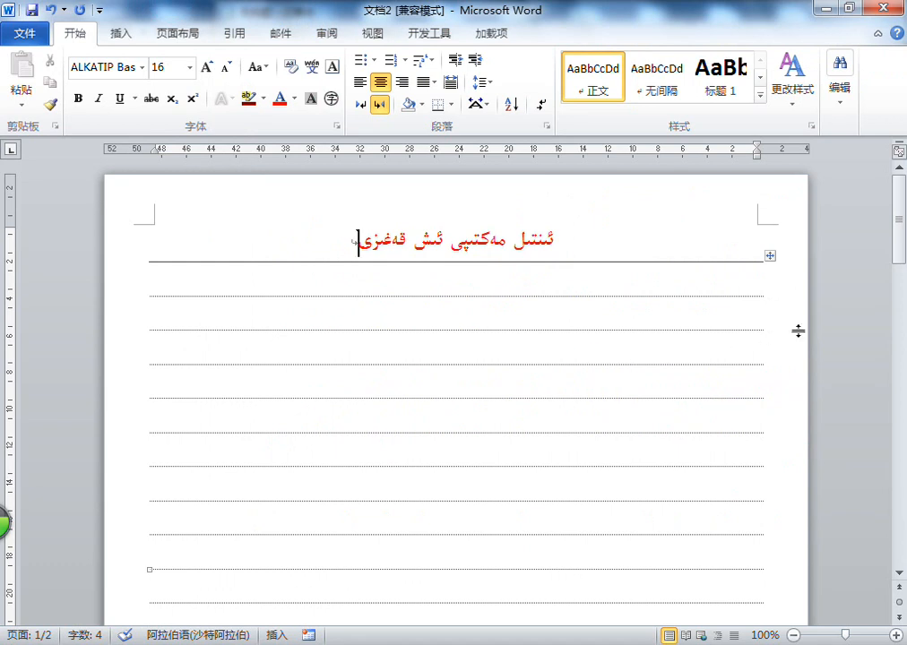
{"action": "scroll", "coordinate": [811, 338], "scroll_direction": "down", "scroll_amount": 5}
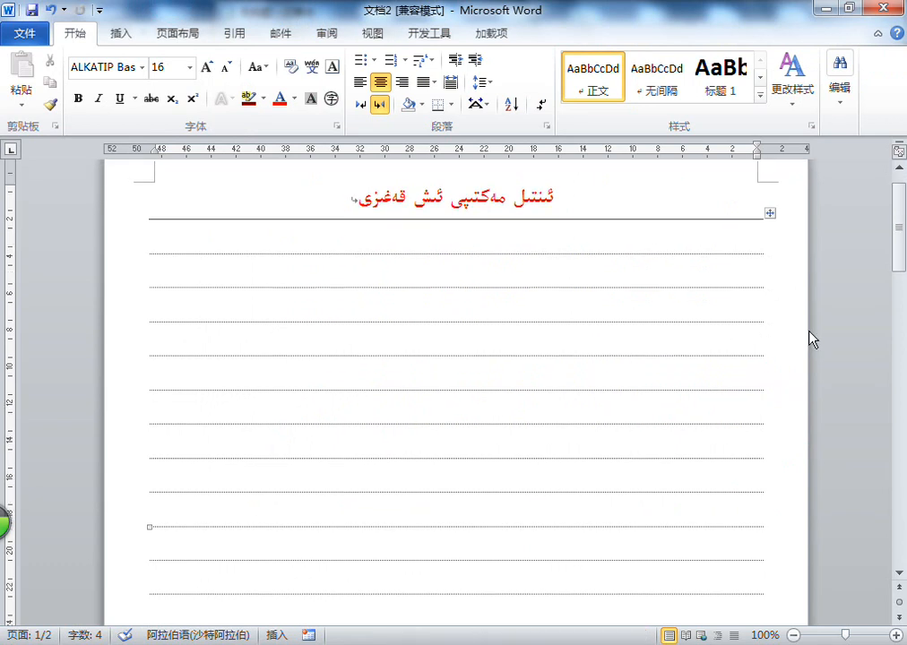
{"action": "scroll", "coordinate": [811, 339], "scroll_direction": "down", "scroll_amount": 9}
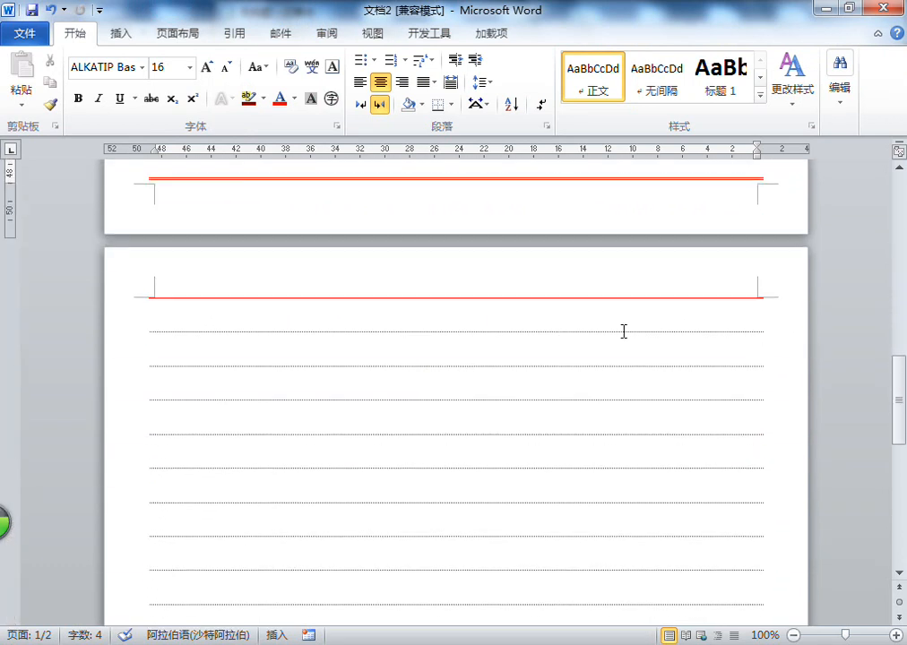
{"action": "scroll", "coordinate": [547, 320], "scroll_direction": "down", "scroll_amount": 7}
{"action": "scroll", "coordinate": [547, 320], "scroll_direction": "up", "scroll_amount": 8}
{"action": "scroll", "coordinate": [547, 320], "scroll_direction": "down", "scroll_amount": 3}
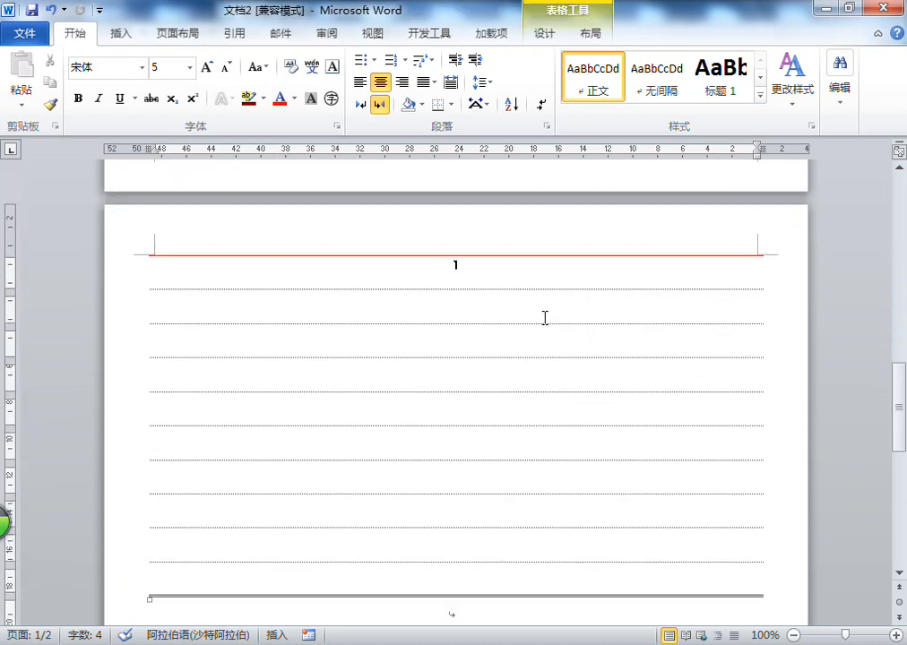
{"action": "left_click_drag", "start_coordinate": [480, 227], "coordinate": [449, 573]}
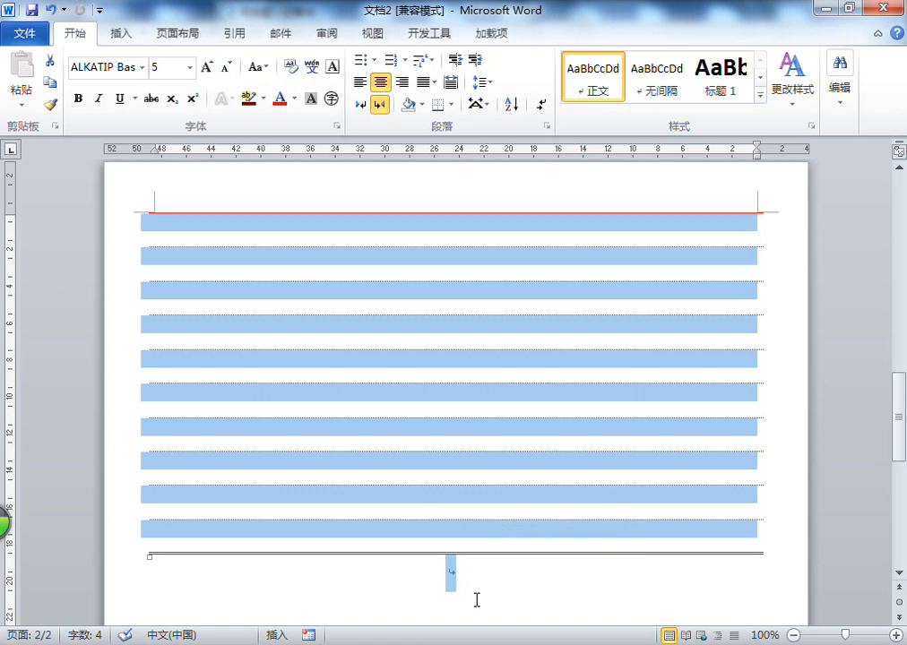
{"action": "right_click", "coordinate": [487, 370]}
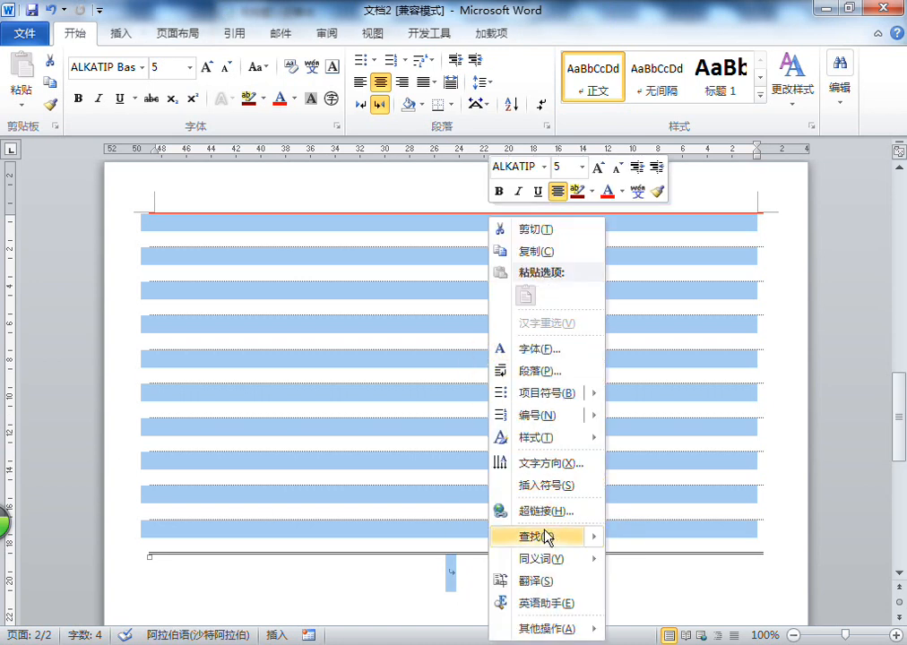
{"action": "left_click", "coordinate": [448, 237]}
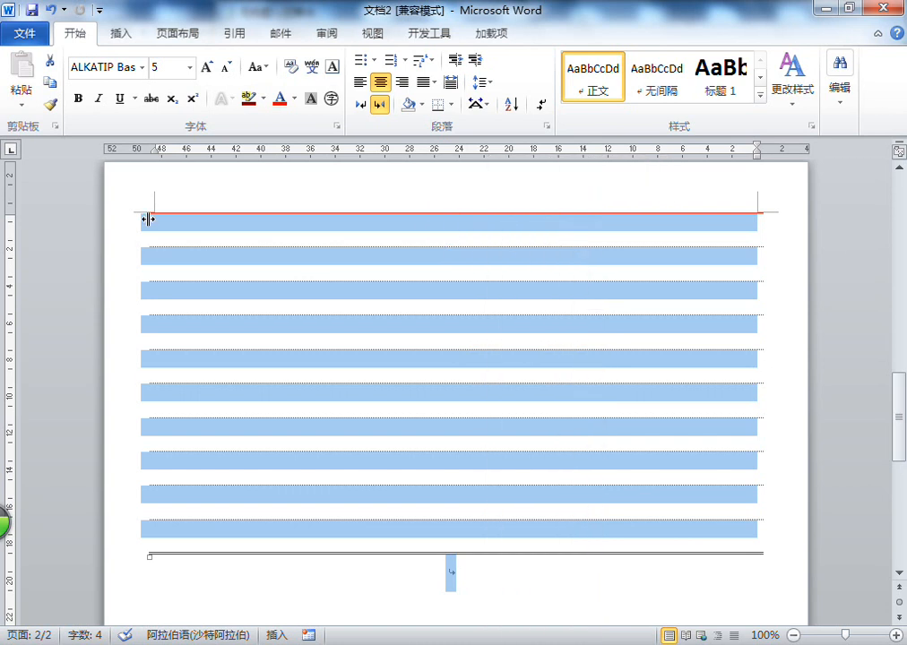
{"action": "left_click", "coordinate": [492, 297]}
Delete all the table rows that run onto page 2
{"action": "left_click_drag", "start_coordinate": [486, 226], "coordinate": [474, 534]}
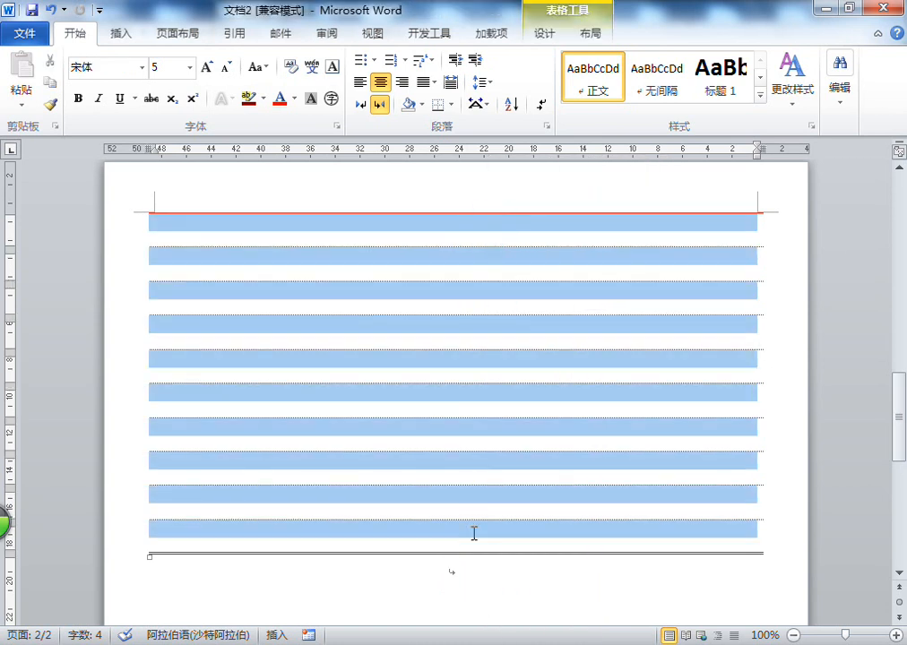
{"action": "right_click", "coordinate": [488, 235]}
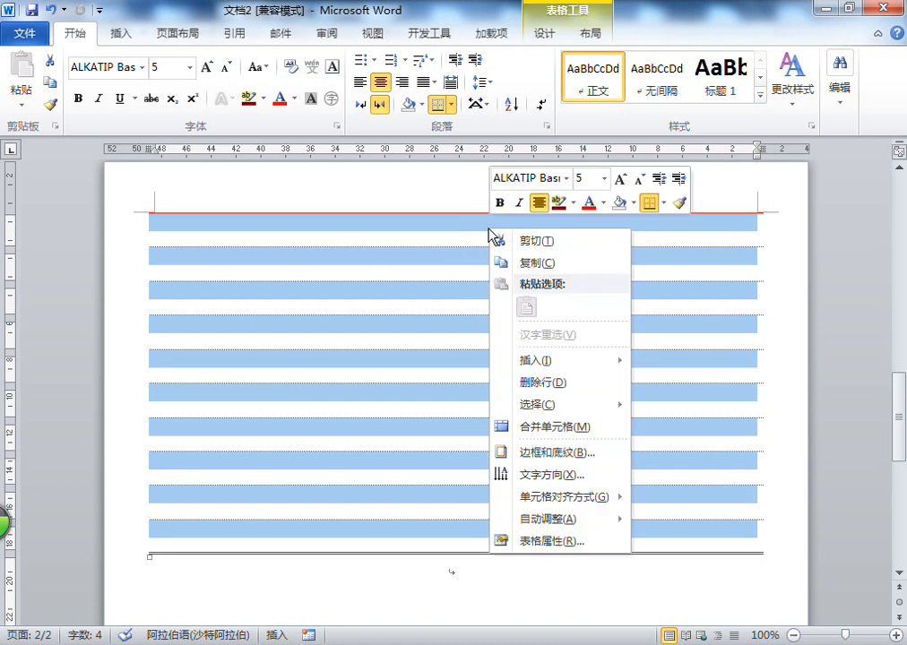
{"action": "left_click", "coordinate": [538, 385]}
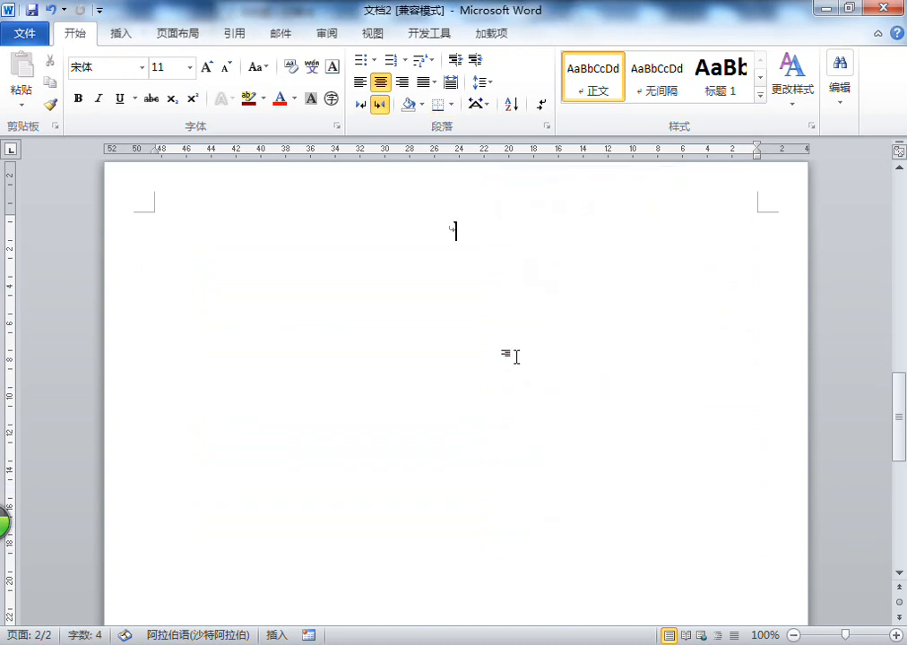
Switch to Notepad and begin item 8 with "بەت ئۈستى بىلەن بەت ئاستى قىسمىنى"
{"action": "left_click", "coordinate": [460, 384]}
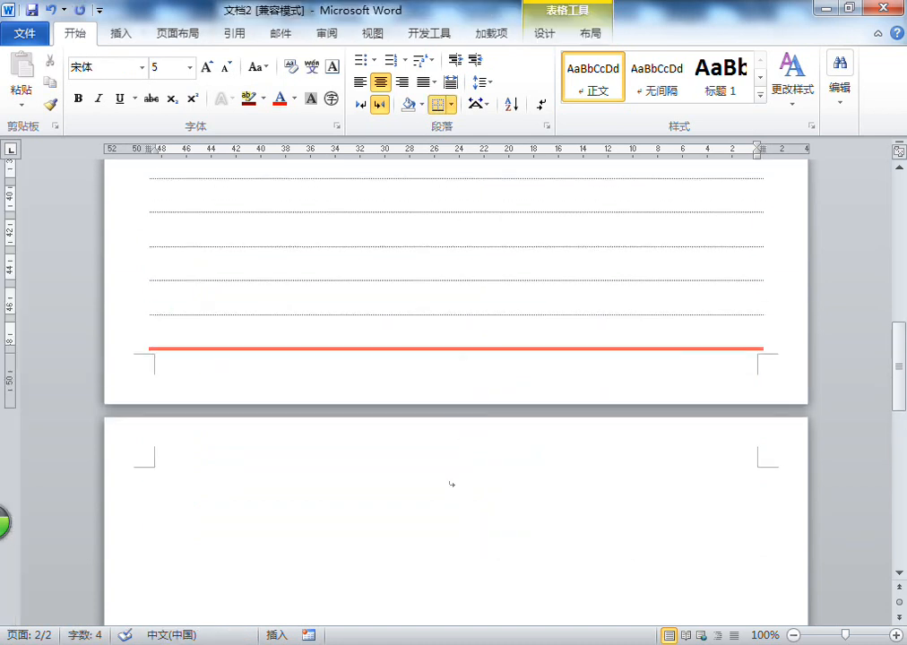
{"action": "left_click", "coordinate": [573, 631]}
{"action": "key", "text": "Return"}
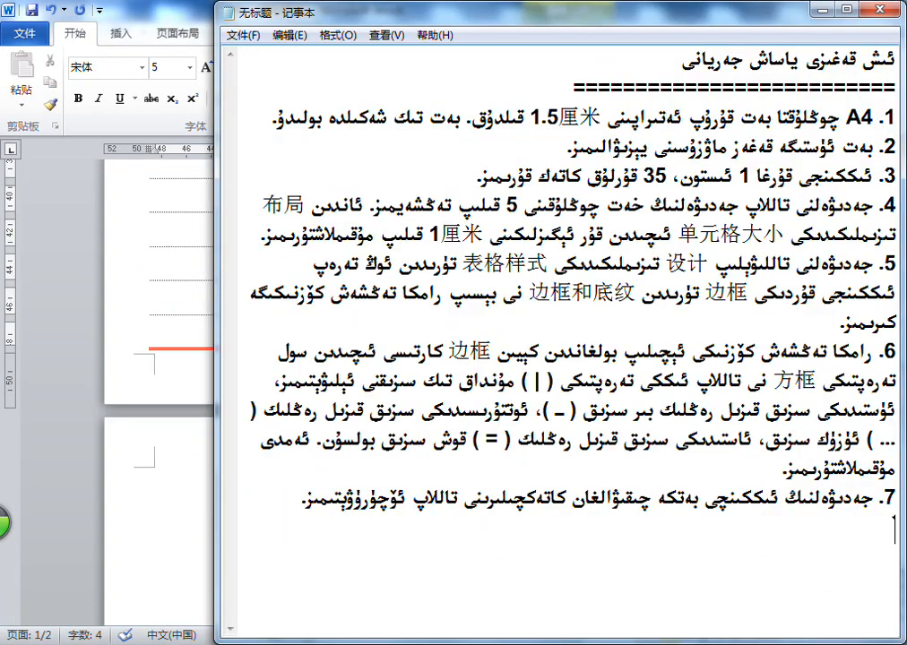
{"action": "type", "text": "8. بەت ئۈستى بى"}
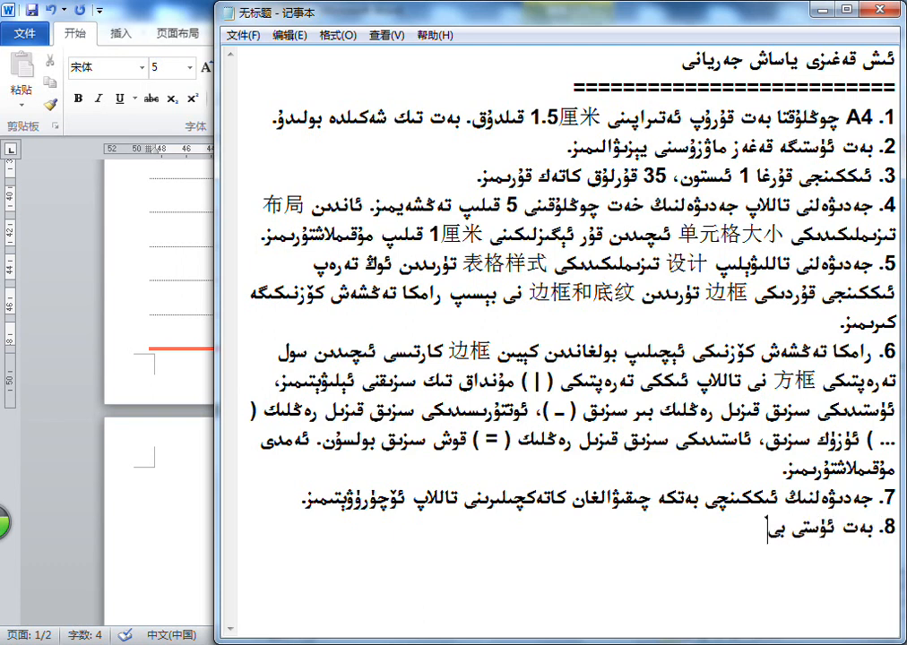
{"action": "type", "text": "لەن بەت ئاستى ق"}
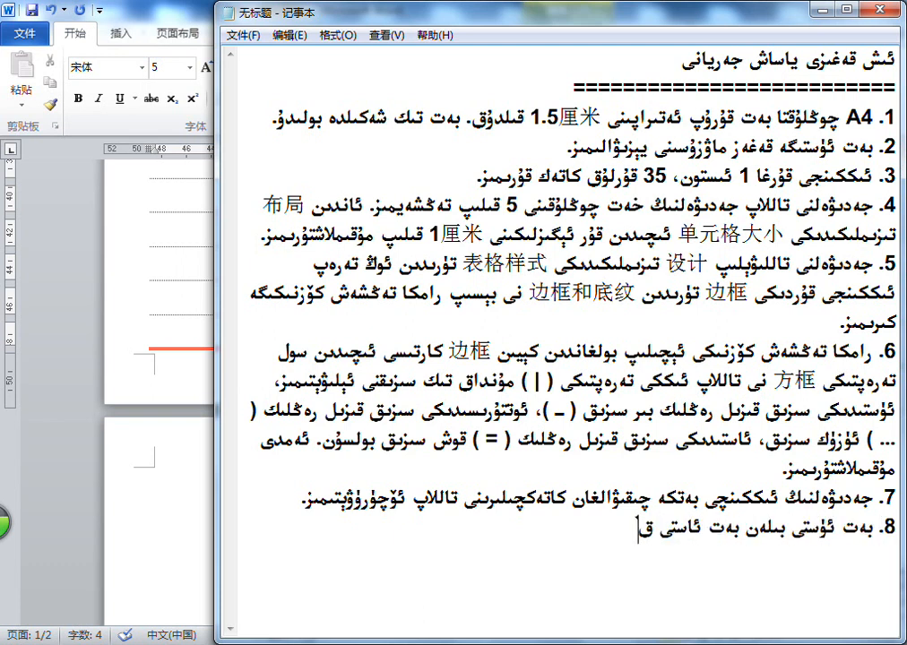
{"action": "type", "text": "ىسمىنى"}
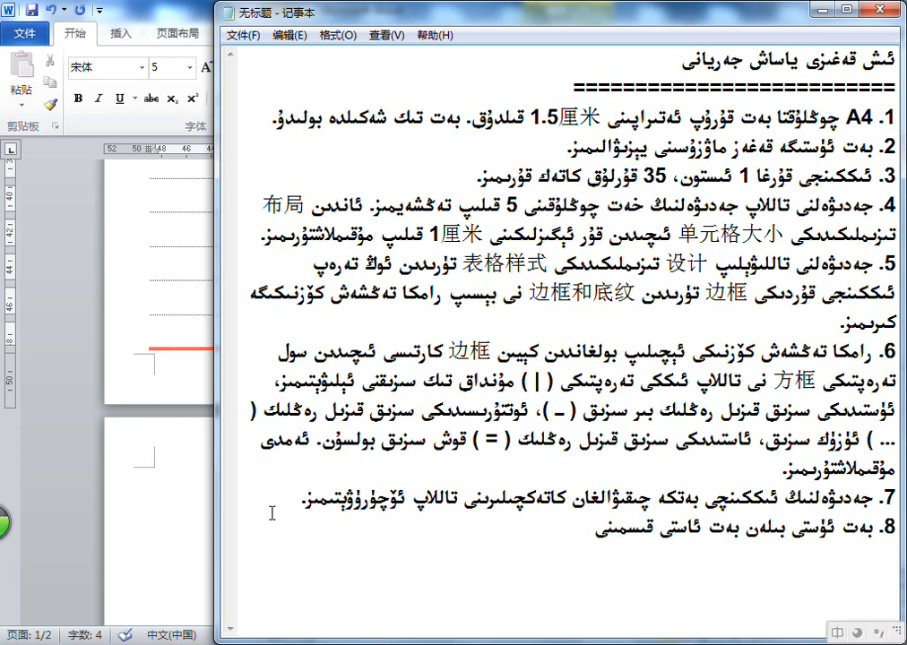
{"action": "type", "text": "ymsz"}
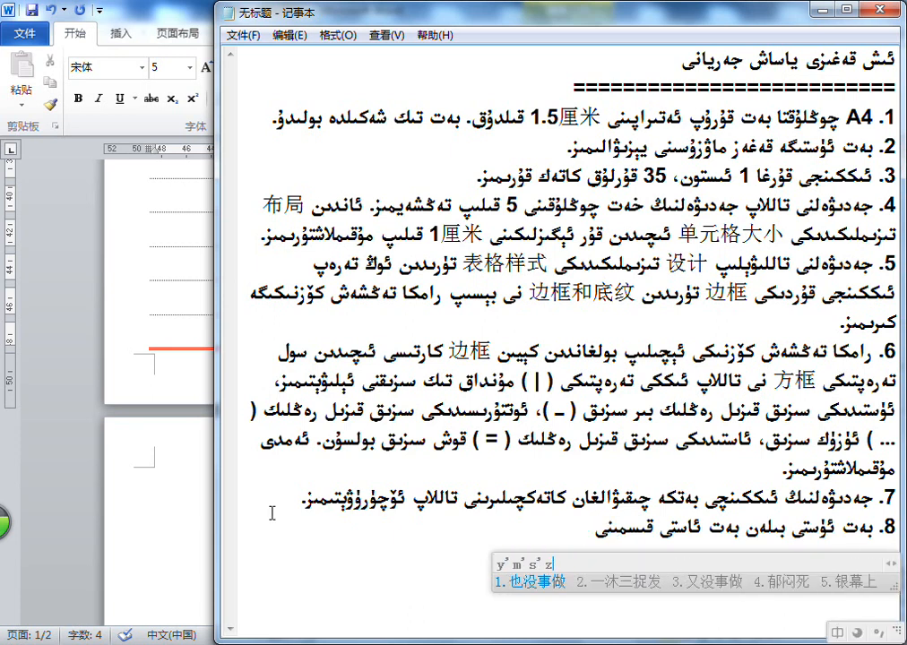
Continue item 8 with "页面设置 دىن ئازىراق تەڭشەيمىز."
{"action": "key", "text": "BackSpace"}
{"action": "key", "text": "BackSpace"}
{"action": "key", "text": "BackSpace"}
{"action": "type", "text": "emian"}
{"action": "key", "text": "space"}
{"action": "type", "text": "shezhi"}
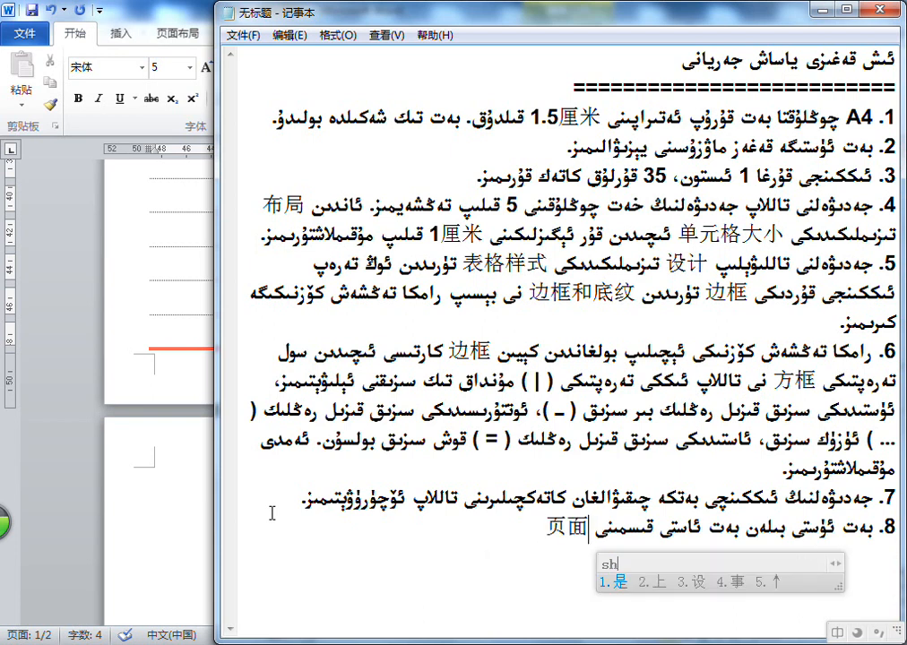
{"action": "key", "text": "space"}
{"action": "type", "text": "دىن"}
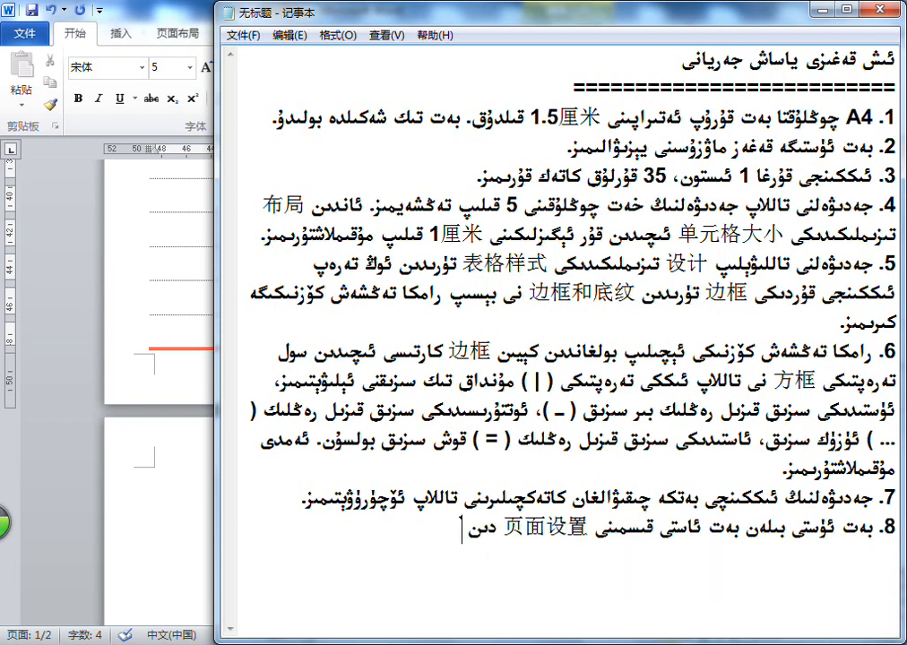
{"action": "type", "text": " ئازراق"}
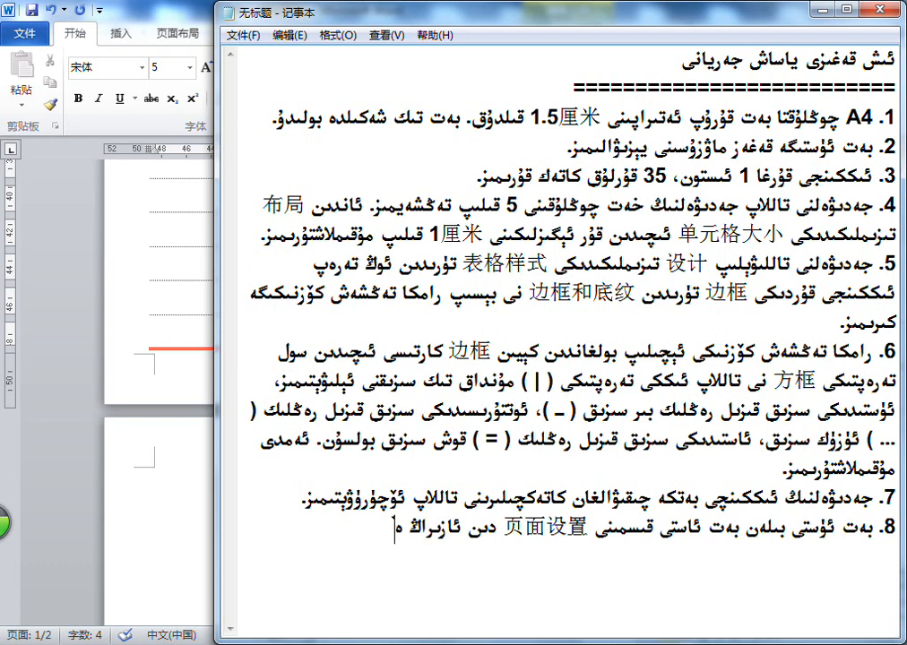
{"action": "type", "text": " تەڭشەيمىز."}
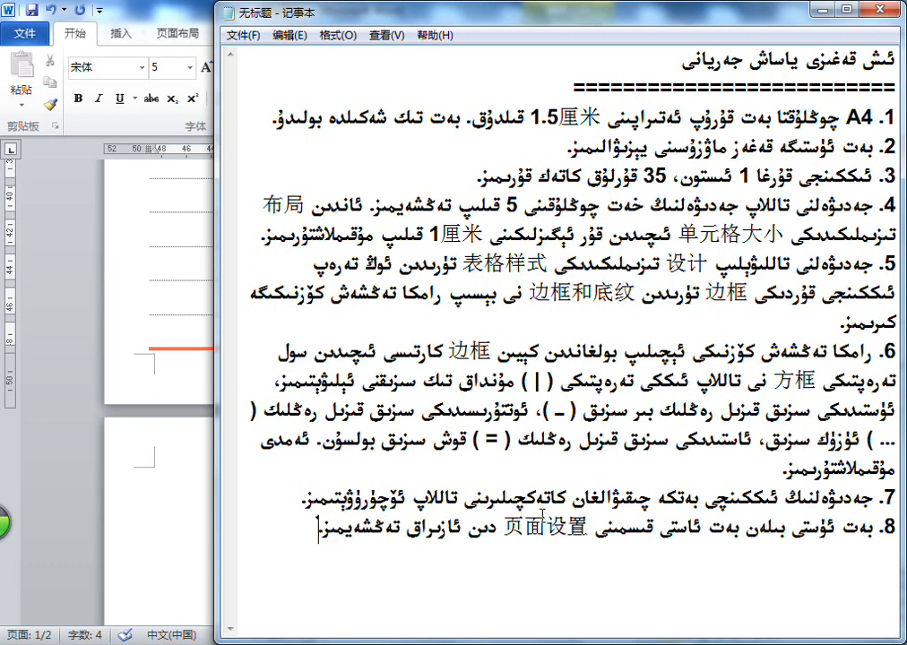
Before item 8's final full stop, open a bracketed remark reading "(ماۋزۇ بىلەن ئاستىدىكى بوش ئورۇننى"
{"action": "left_click", "coordinate": [307, 528]}
{"action": "type", "text": "(ماۋزۇ بىلەن ئاس"}
{"action": "type", "text": "تىدىكى بوش ئورۇن"}
{"action": "type", "text": "نىنى"}
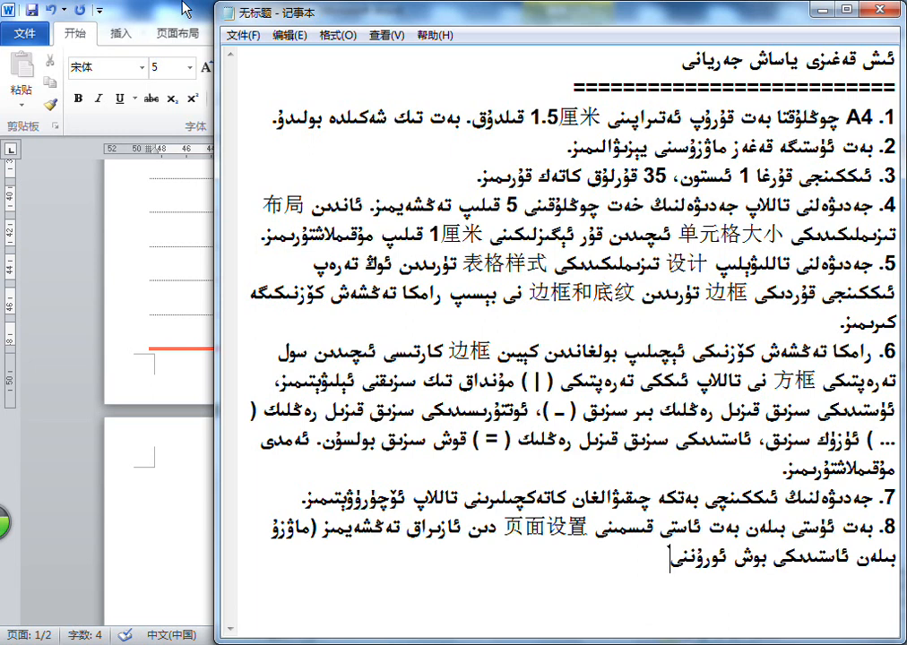
In the bracketed remark, insert "بەت ئۈستىدىكى" before "ماۋزۇ" and "بەت" before "ئاستىدىكى"
{"action": "left_click", "coordinate": [720, 561]}
{"action": "type", "text": "بەت ئاستىدىك"}
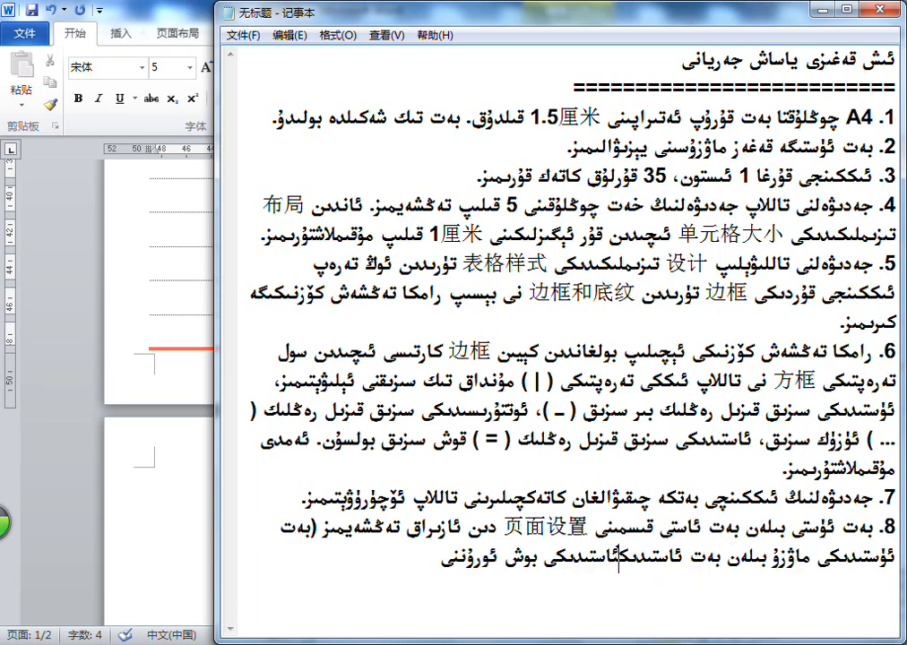
{"action": "key", "text": "BackSpace"}
{"action": "key", "text": "BackSpace"}
{"action": "key", "text": "BackSpace"}
{"action": "key", "text": "BackSpace"}
{"action": "key", "text": "BackSpace"}
{"action": "key", "text": "BackSpace"}
{"action": "key", "text": "BackSpace"}
{"action": "key", "text": "BackSpace"}
{"action": "key", "text": "BackSpace"}
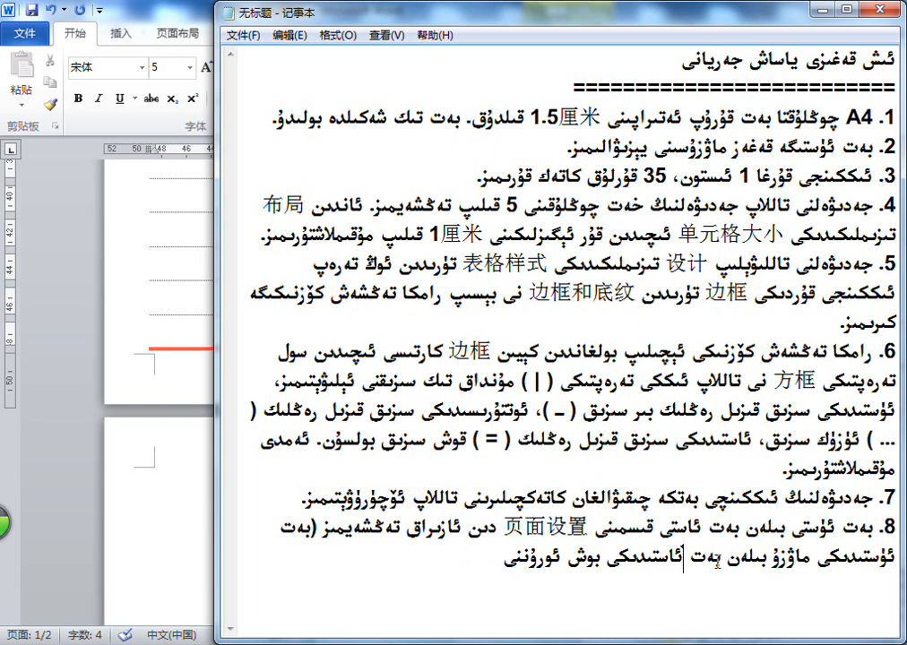
Finish the bracketed remark in item 8 with "بىرلا بەتكە پاتقۇزۇپ ئارىلىقنى مۇۋاپىق توغرىلايمىز)"
{"action": "left_click", "coordinate": [425, 567]}
{"action": "type", "text": "بىرلا بەتكە پ"}
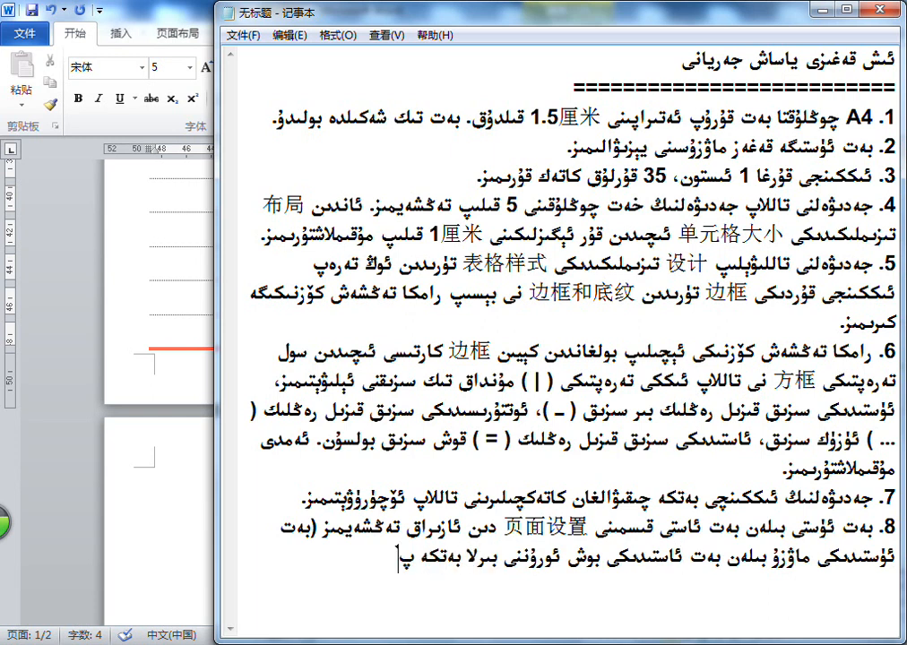
{"action": "type", "text": "اتقۇزۇپ"}
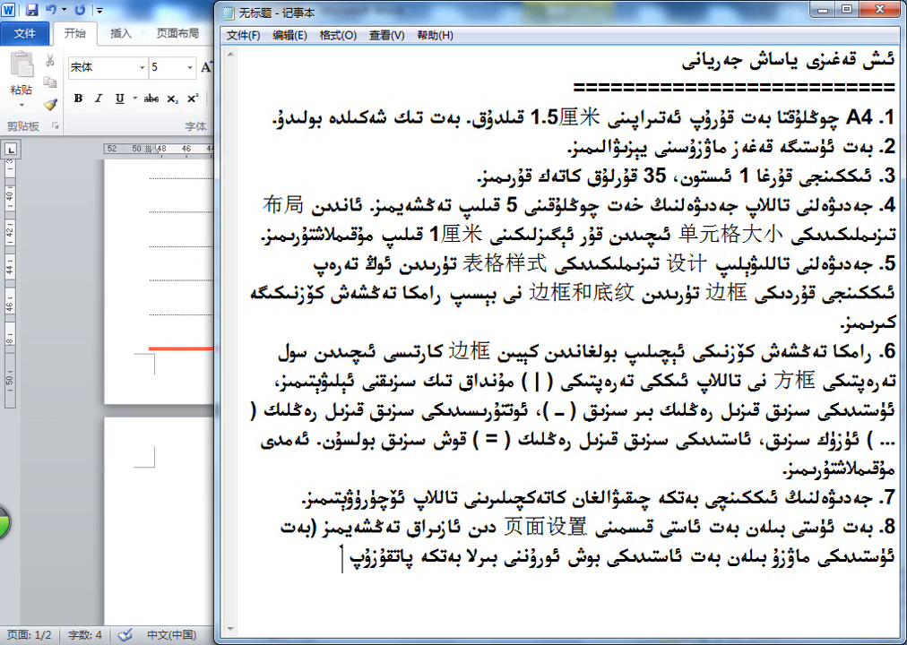
{"action": "type", "text": " ئارىلىقى مۆۋاپ"}
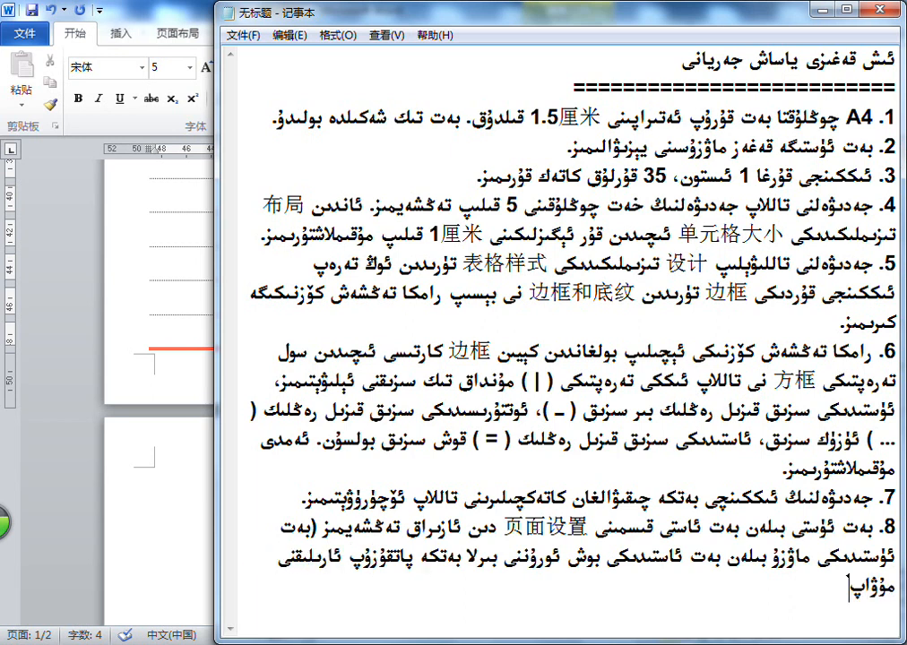
{"action": "type", "text": "ىق توغرىلايمىز."}
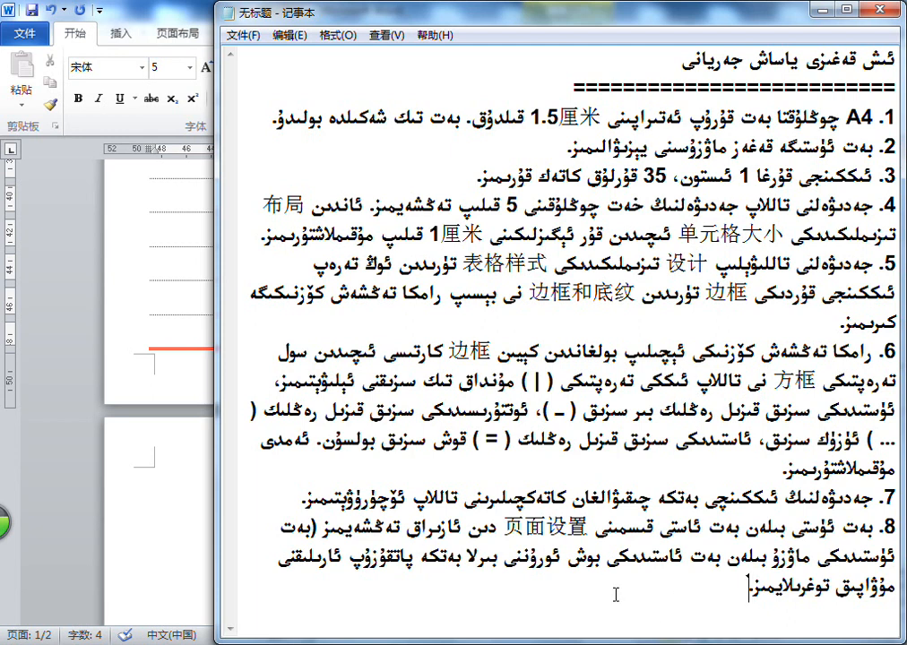
{"action": "type", "text": ")"}
Switch to Word and check the blank line on page 2, the table's last row and its first row
{"action": "left_click", "coordinate": [171, 9]}
{"action": "left_click", "coordinate": [455, 469]}
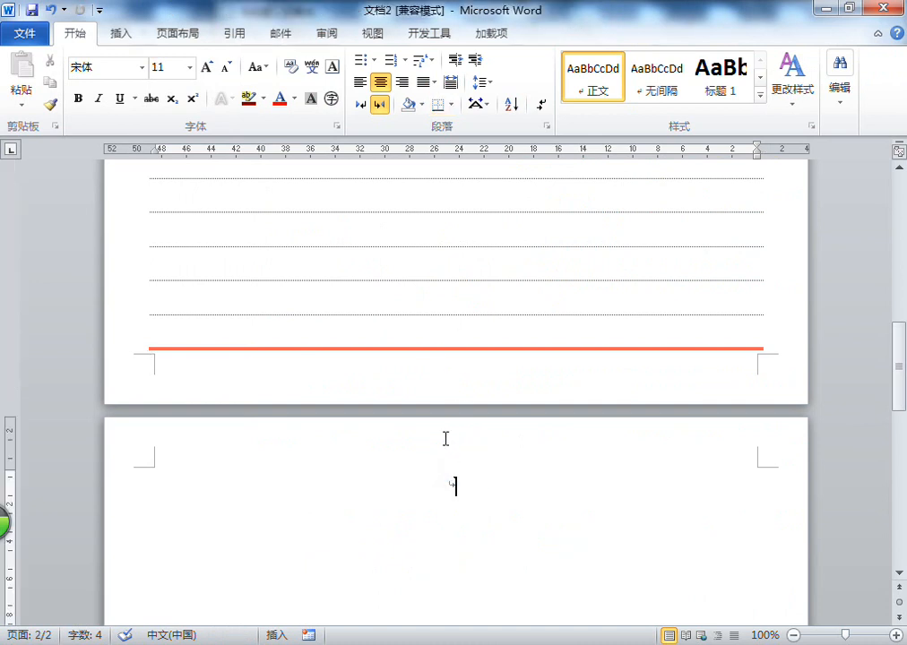
{"action": "left_click", "coordinate": [460, 328]}
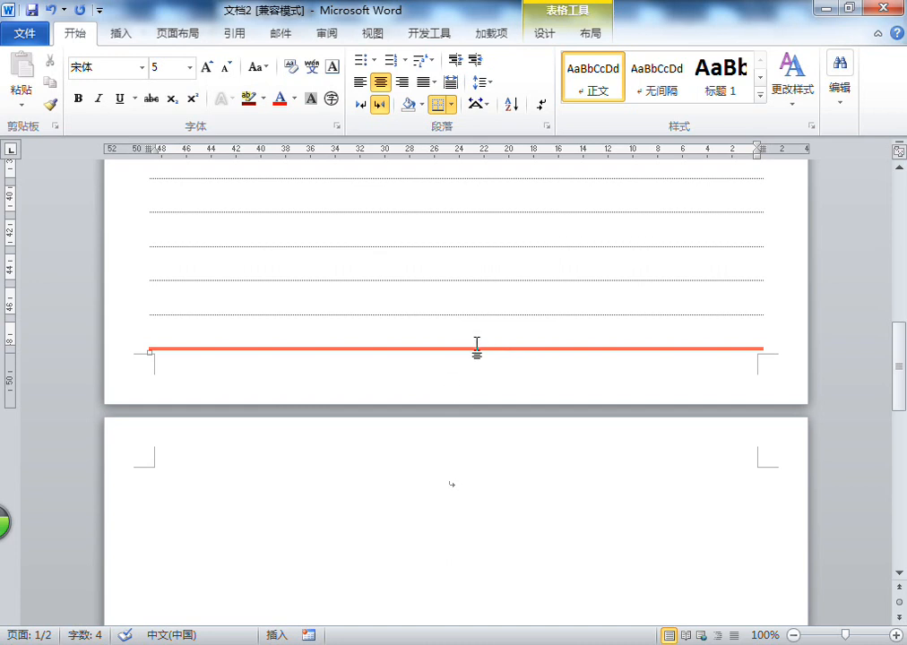
{"action": "scroll", "coordinate": [475, 356], "scroll_direction": "up", "scroll_amount": 15}
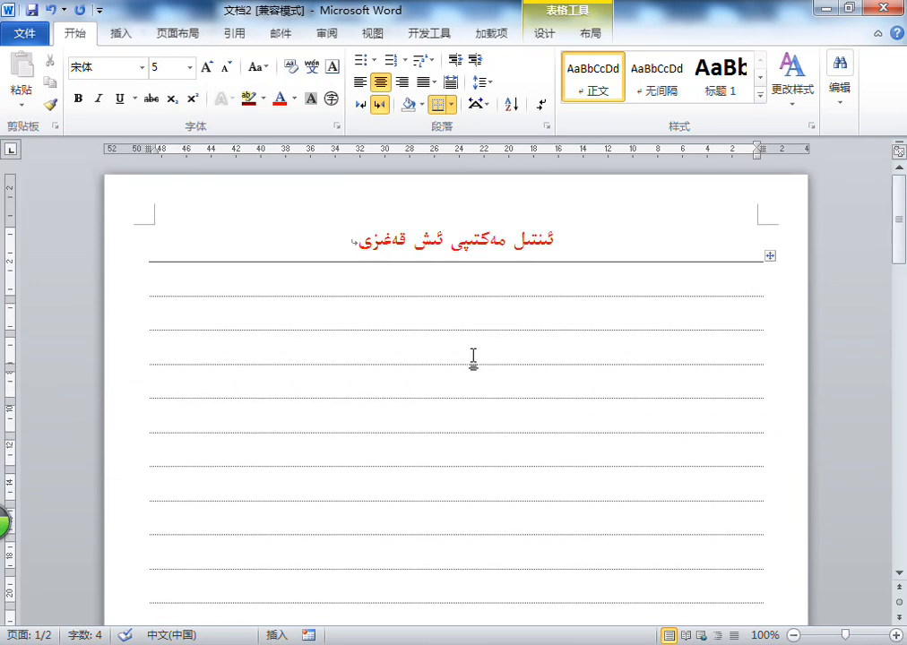
{"action": "left_click", "coordinate": [464, 287]}
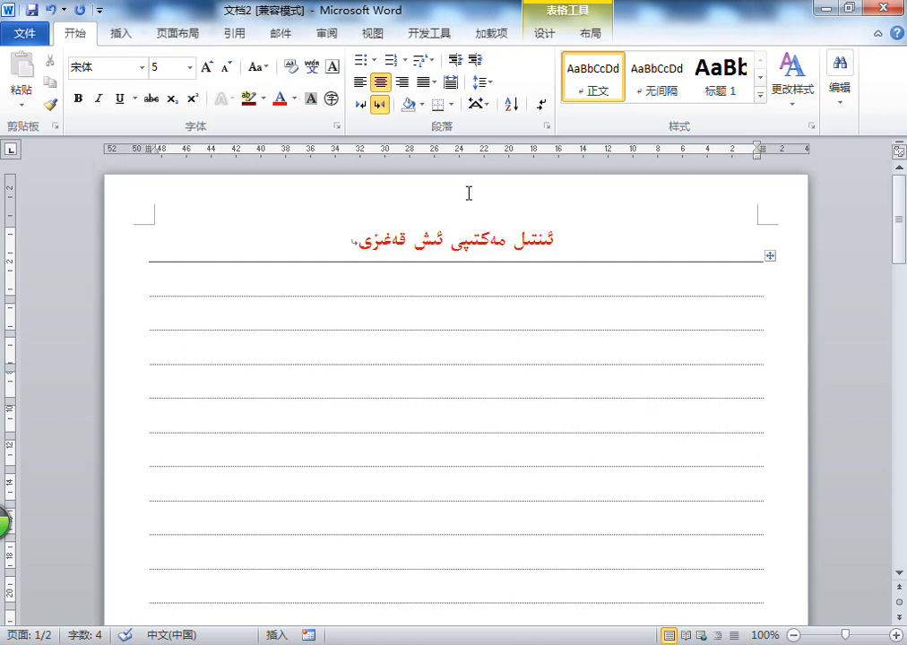
Try reducing the page's top margin on the vertical ruler, and undo that margin change
{"action": "left_click", "coordinate": [341, 241]}
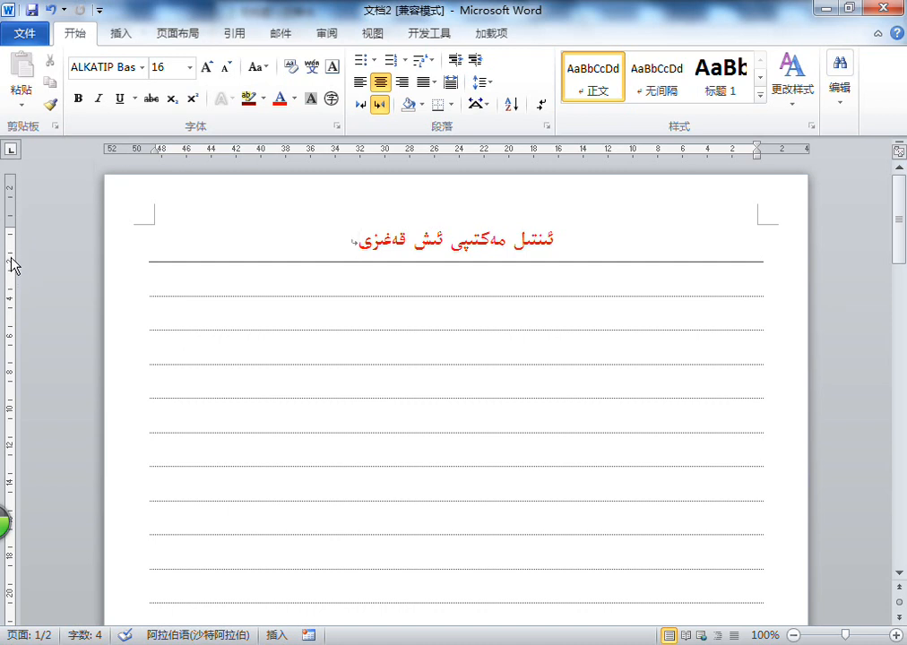
{"action": "left_click_drag", "start_coordinate": [11, 226], "coordinate": [9, 201]}
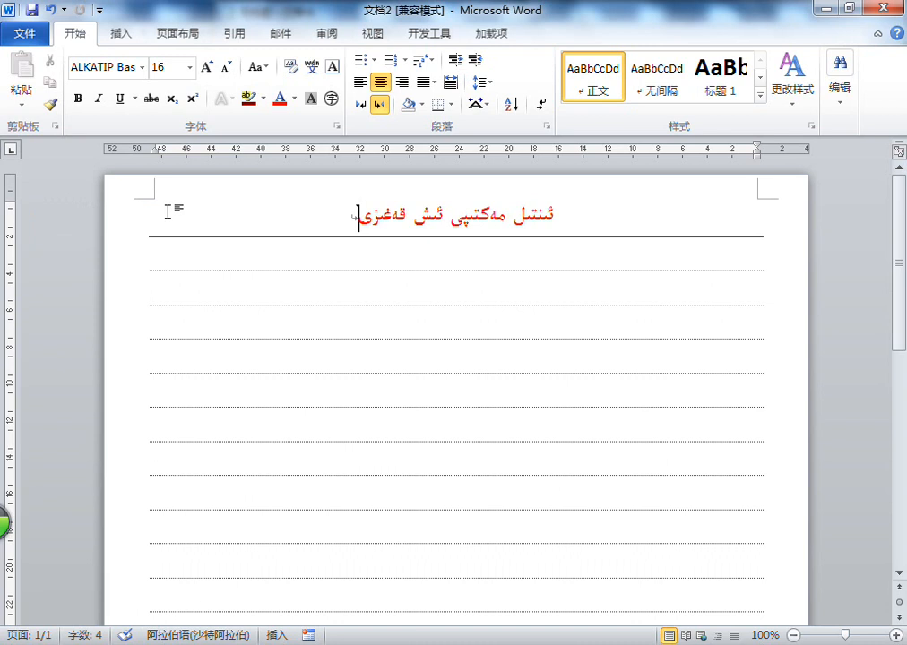
{"action": "left_click", "coordinate": [49, 12]}
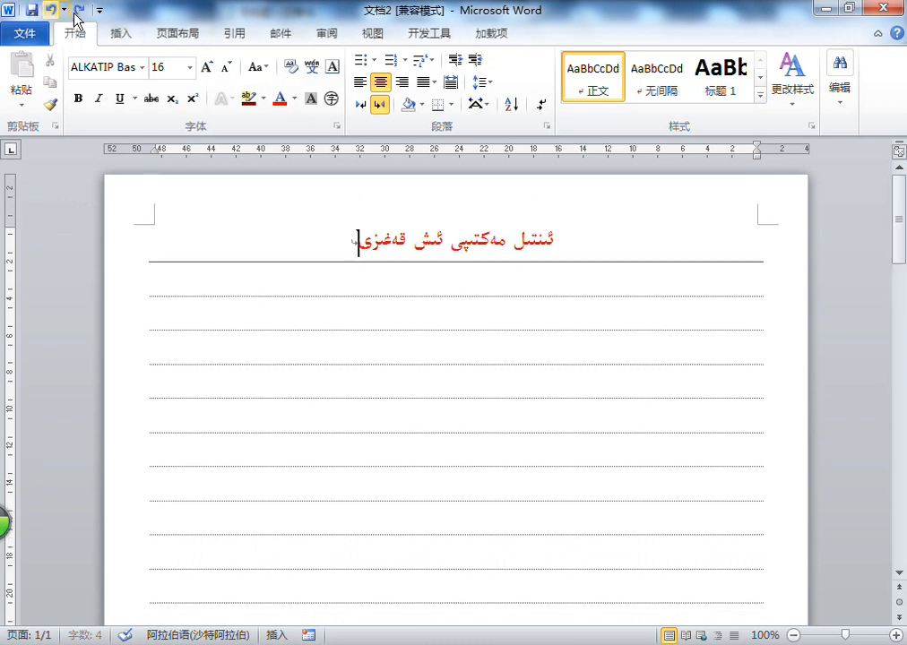
Set the page's top margin to 0.5 cm for the whole document in Page Setup
{"action": "left_click", "coordinate": [176, 36]}
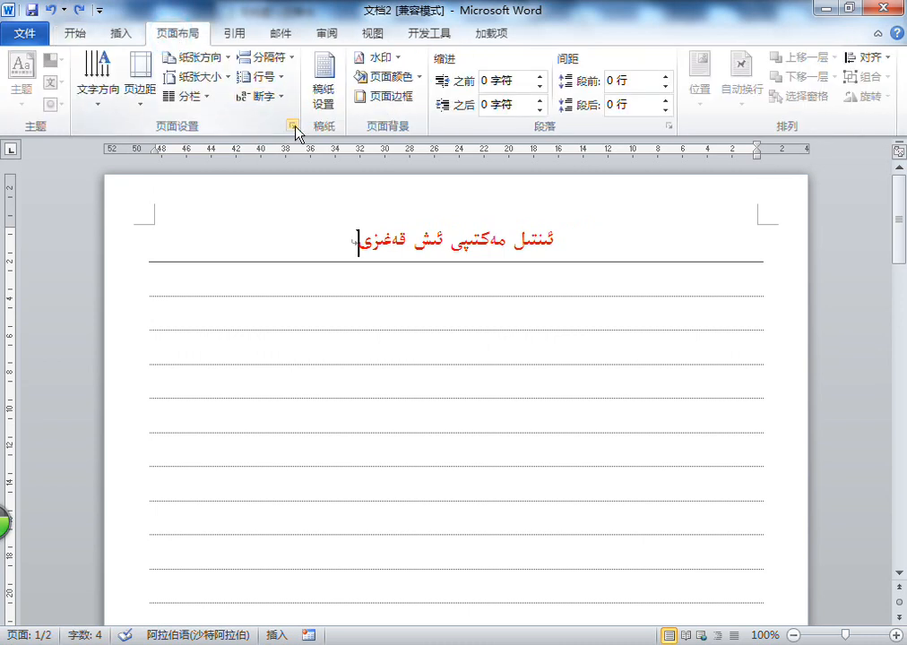
{"action": "left_click", "coordinate": [295, 132]}
{"action": "left_click_drag", "start_coordinate": [508, 217], "coordinate": [485, 218]}
{"action": "type", "text": "0.5 厘米"}
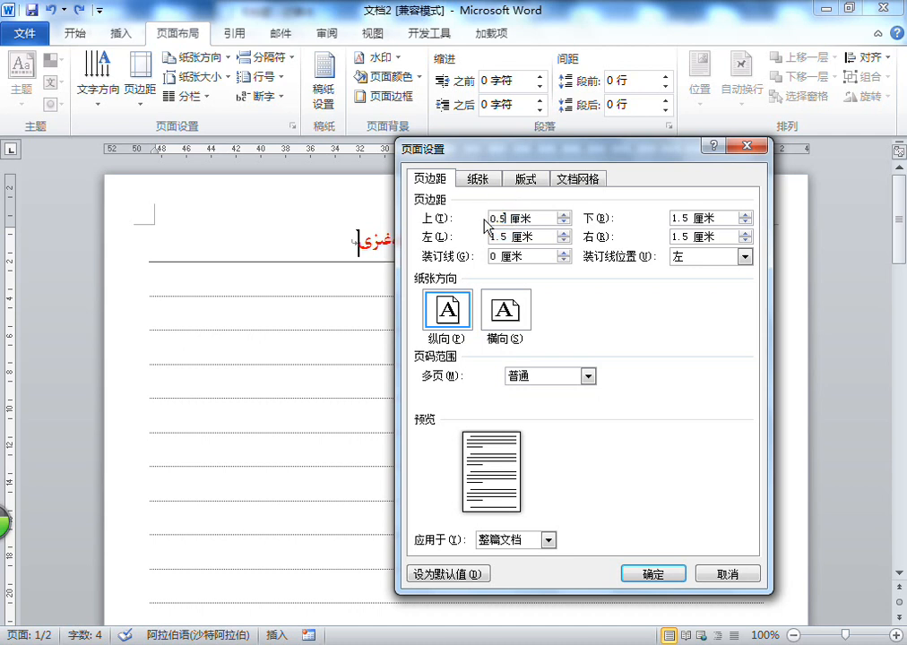
{"action": "left_click", "coordinate": [660, 582]}
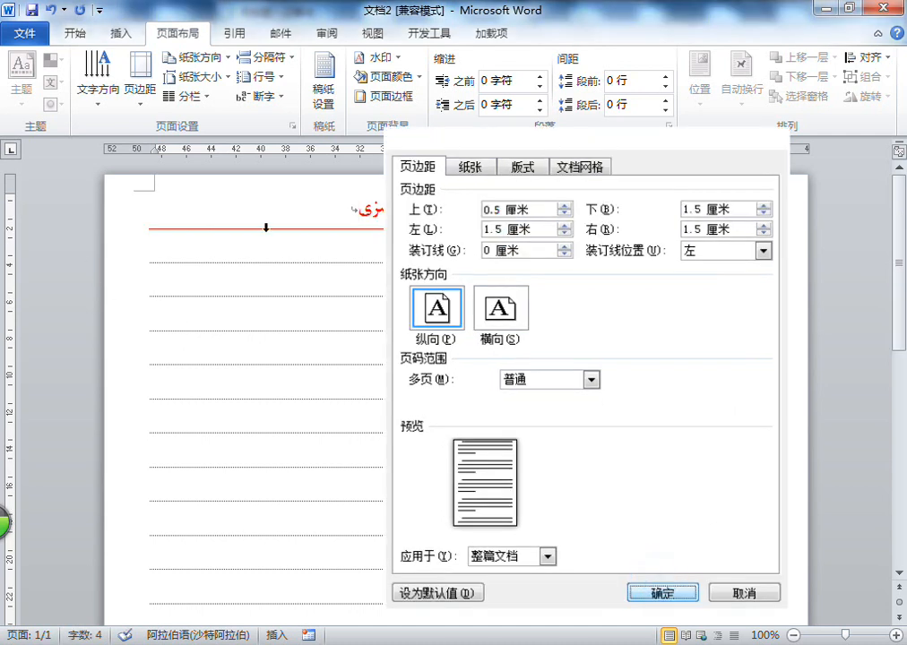
Insert one row above the table's second-to-last row near the end of page 1, and check where the following blank line falls
{"action": "scroll", "coordinate": [346, 234], "scroll_direction": "down", "scroll_amount": 5}
{"action": "scroll", "coordinate": [347, 235], "scroll_direction": "down", "scroll_amount": 5}
{"action": "left_click", "coordinate": [460, 536]}
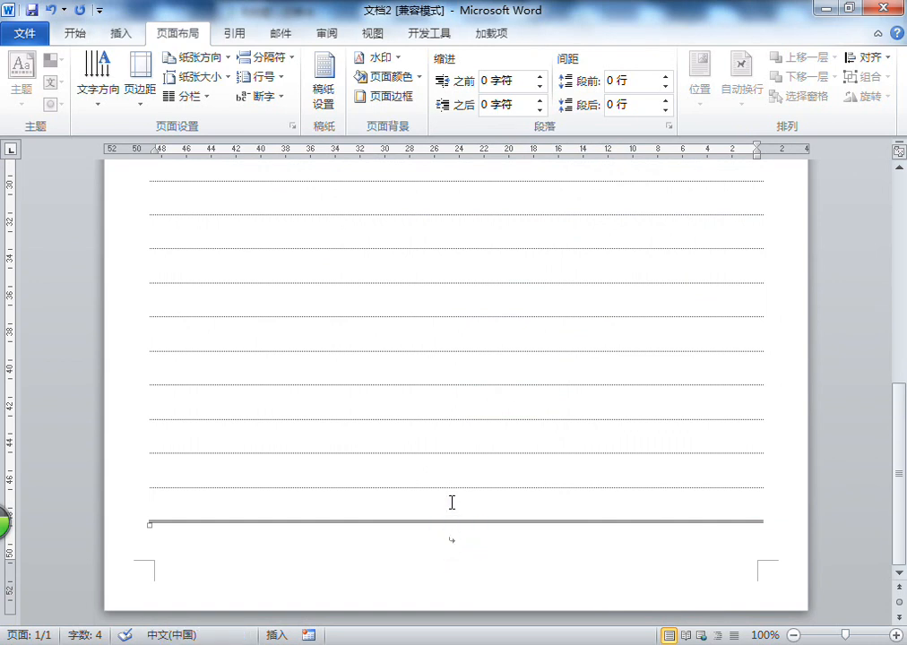
{"action": "left_click", "coordinate": [456, 509]}
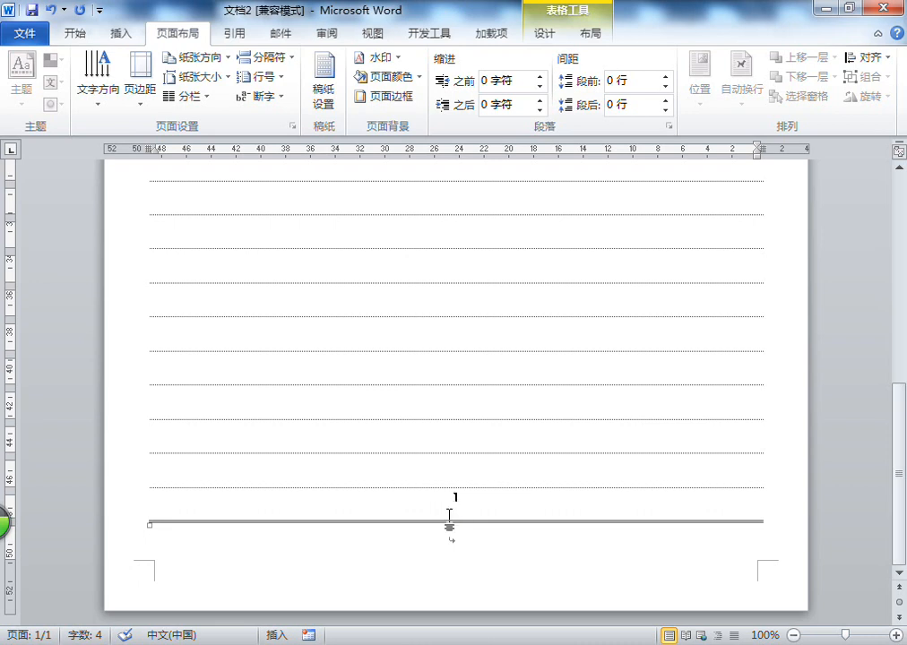
{"action": "left_click", "coordinate": [453, 545]}
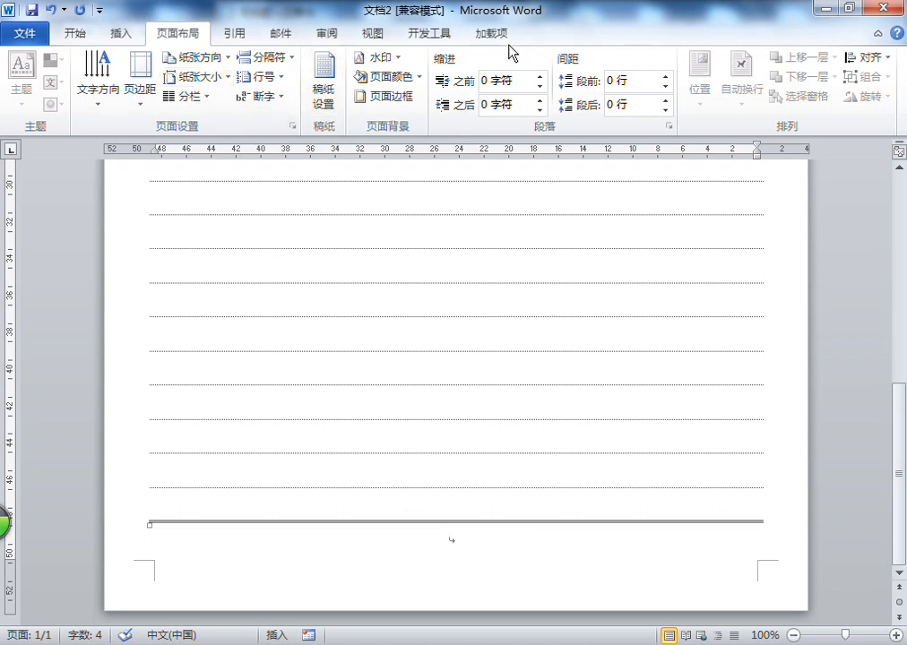
{"action": "left_click", "coordinate": [446, 465]}
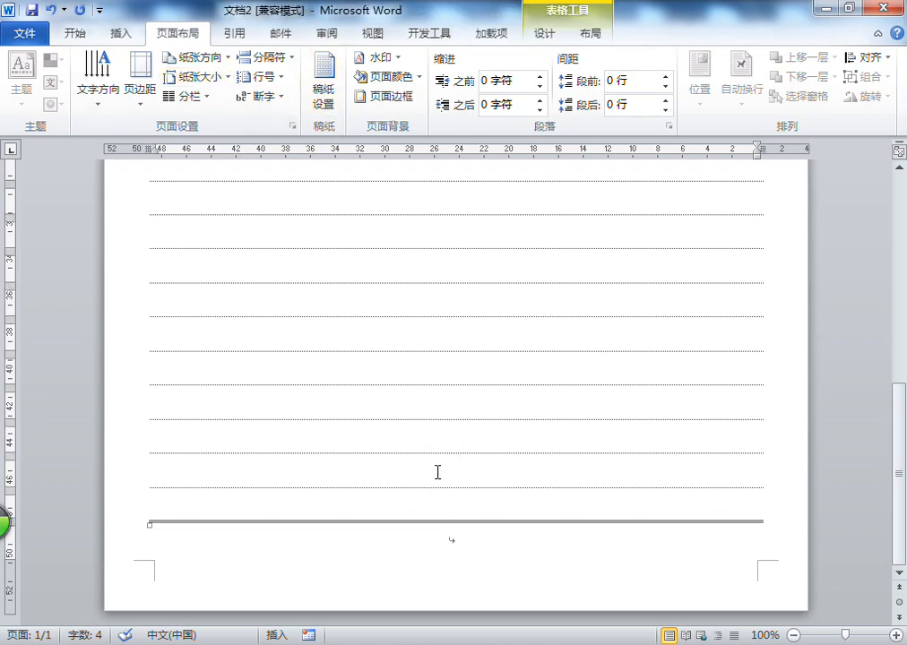
{"action": "right_click", "coordinate": [431, 474]}
{"action": "mouse_move", "coordinate": [493, 259]}
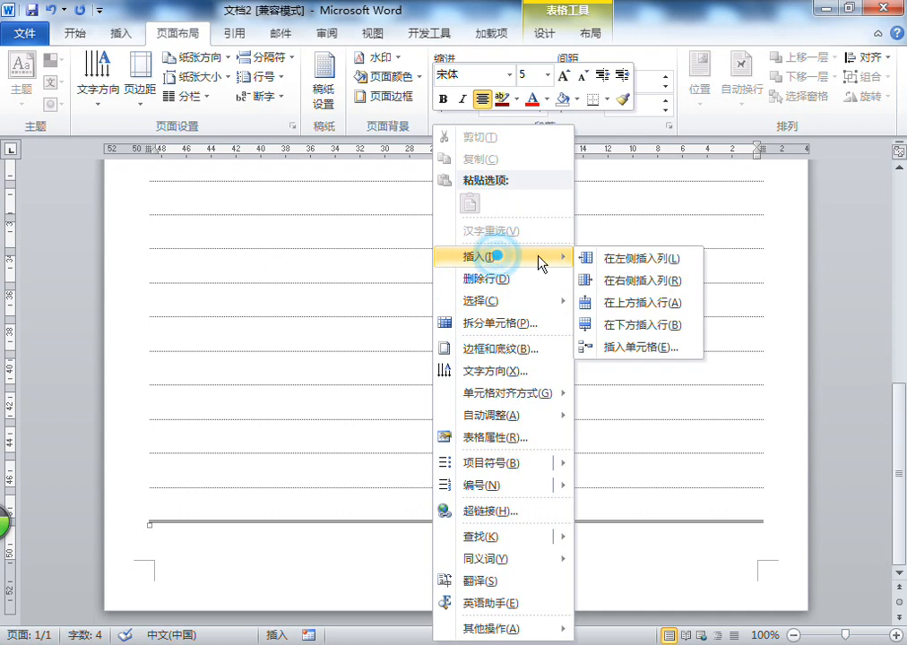
{"action": "left_click", "coordinate": [602, 304]}
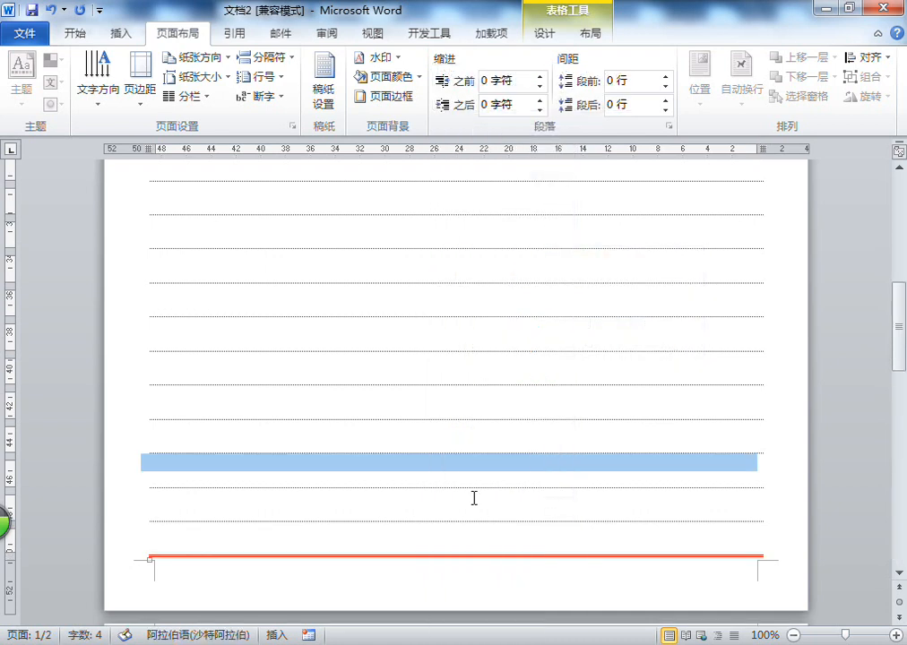
{"action": "scroll", "coordinate": [478, 466], "scroll_direction": "down", "scroll_amount": 3}
{"action": "left_click", "coordinate": [466, 489]}
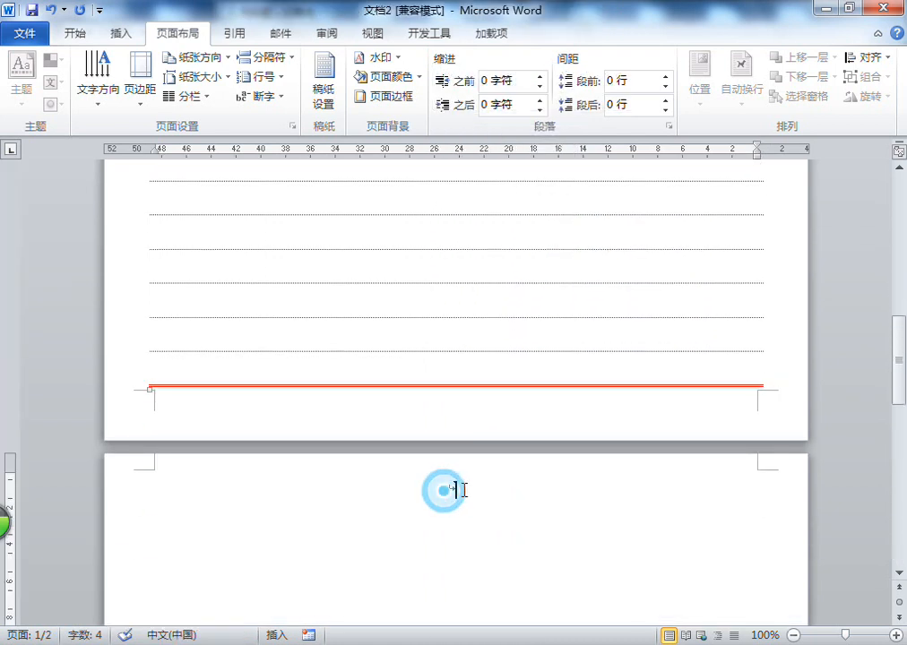
Set the page's bottom margin to 0.5 cm for the whole document in Page Setup
{"action": "left_click", "coordinate": [282, 406]}
{"action": "left_click", "coordinate": [307, 330]}
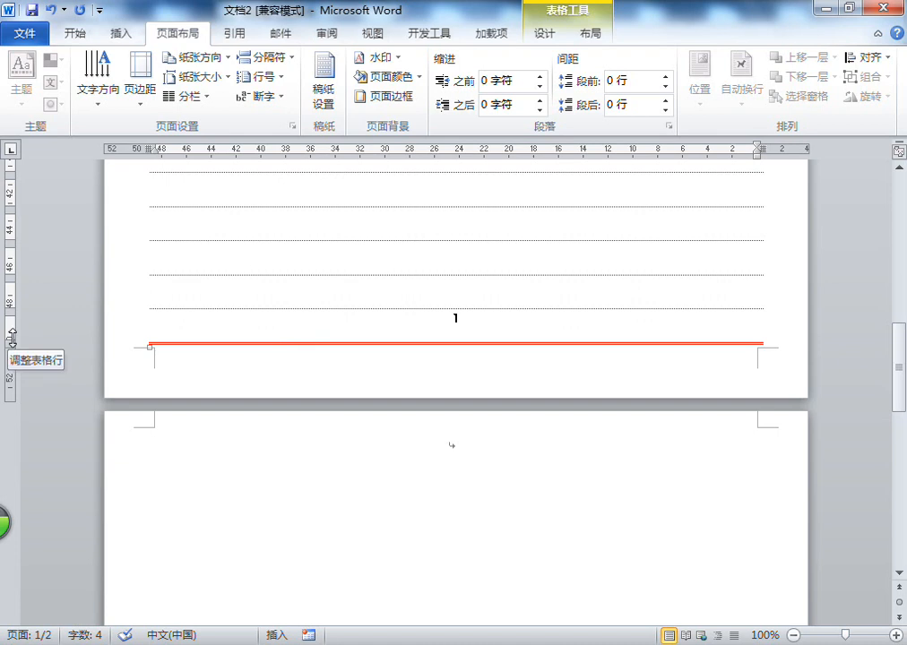
{"action": "left_click", "coordinate": [186, 33]}
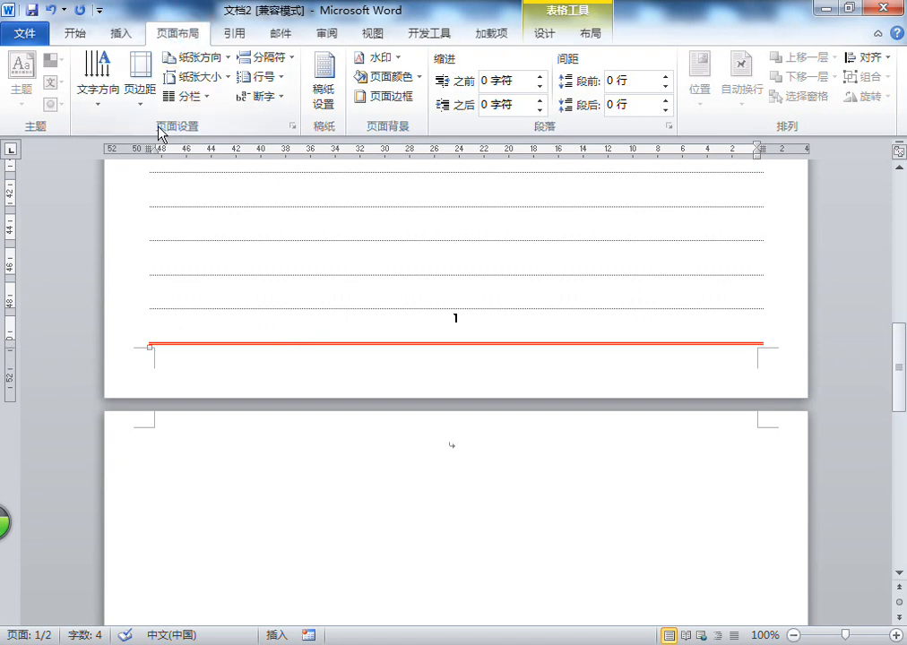
{"action": "left_click", "coordinate": [295, 127]}
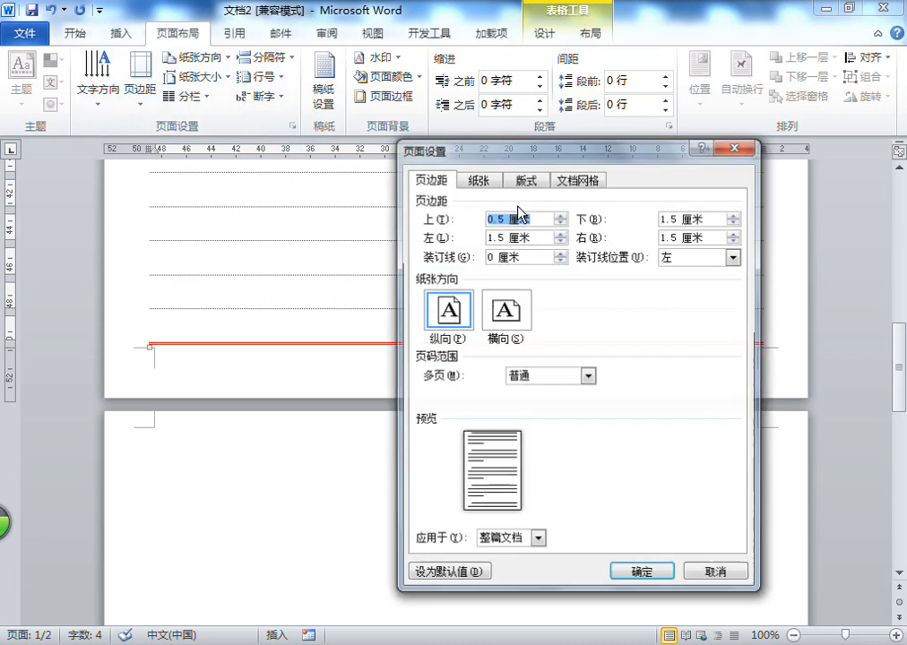
{"action": "left_click_drag", "start_coordinate": [681, 218], "coordinate": [625, 221]}
{"action": "type", "text": "0.5"}
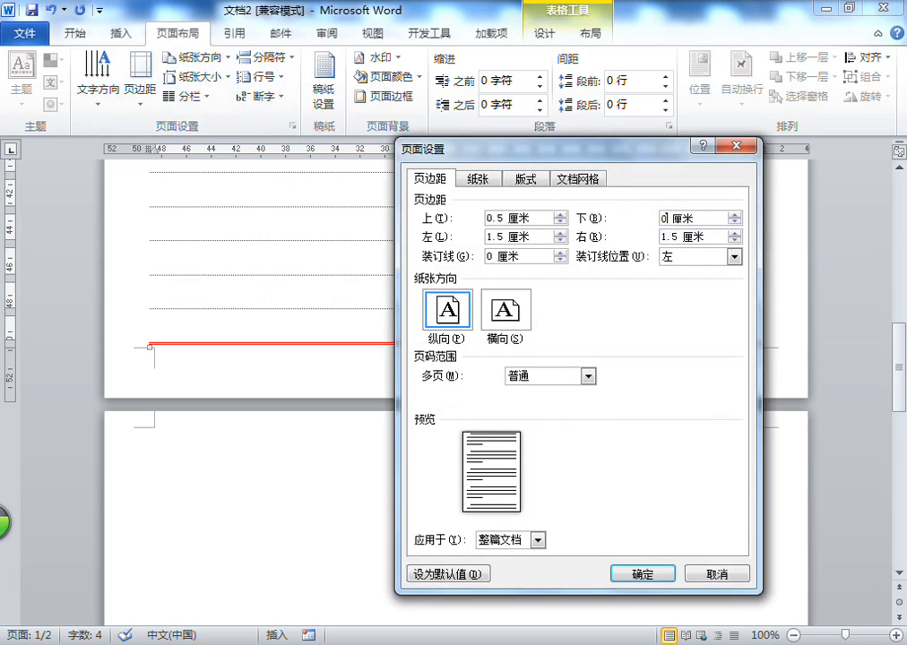
{"action": "key", "text": "Return"}
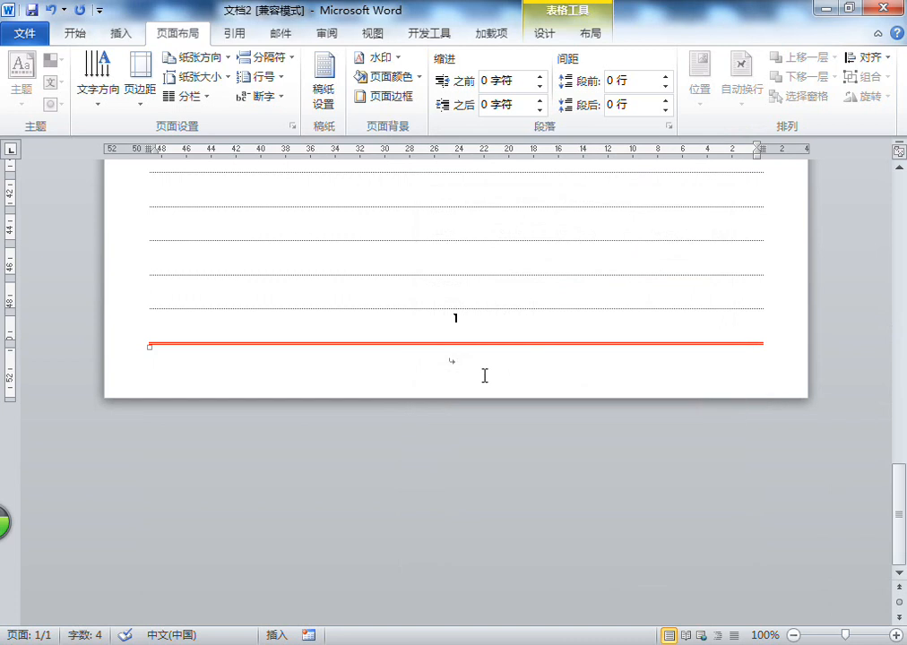
Check the whole worksheet page in the print preview, zoomed to fit, and return to the document
{"action": "scroll", "coordinate": [484, 375], "scroll_direction": "up", "scroll_amount": 15}
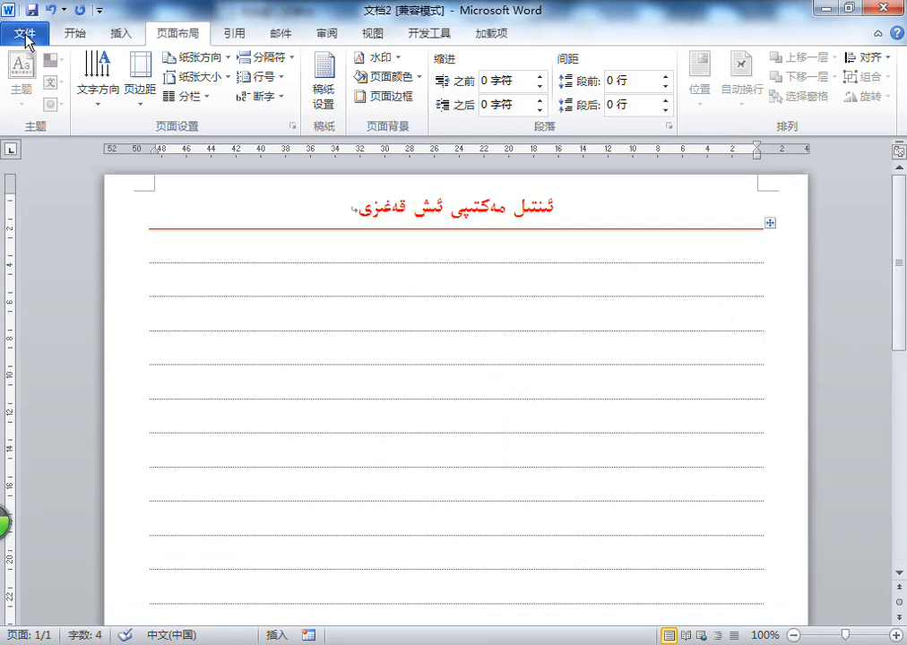
{"action": "left_click", "coordinate": [25, 40]}
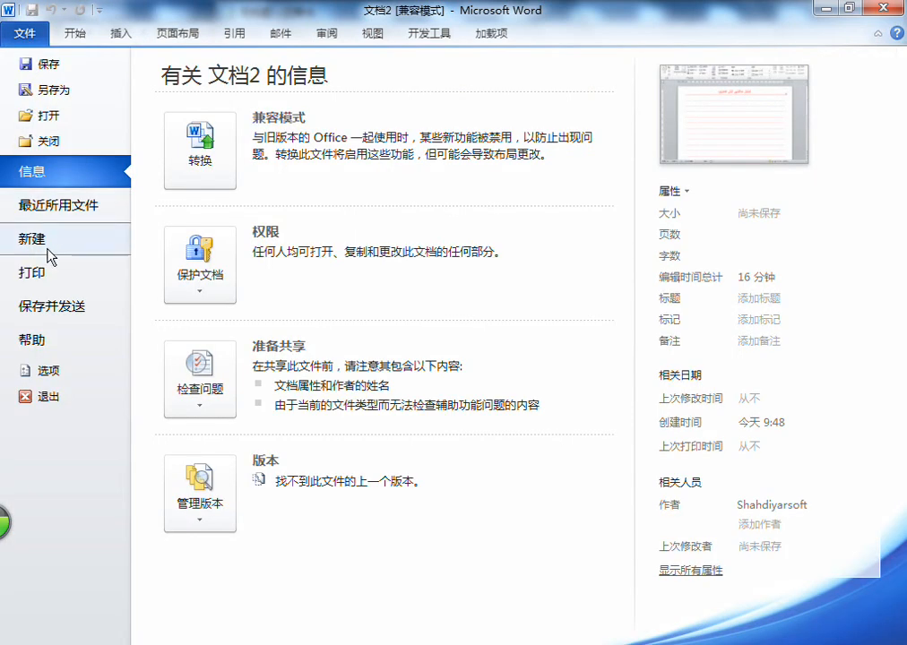
{"action": "left_click", "coordinate": [126, 273]}
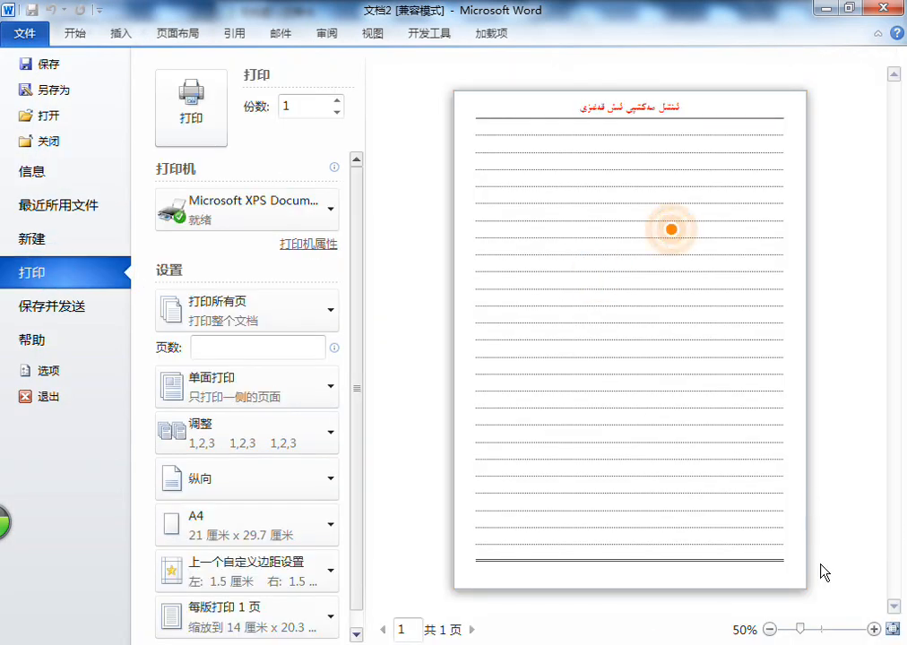
{"action": "left_click", "coordinate": [892, 630]}
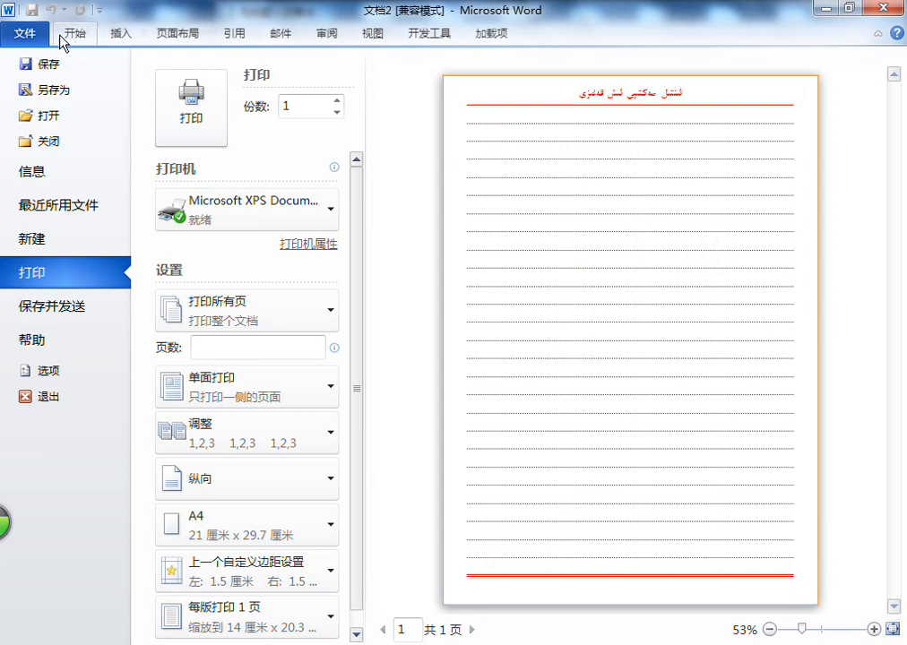
{"action": "left_click", "coordinate": [25, 35]}
Switch to the Notepad notes on making the worksheet and maximize their window
{"action": "key", "text": "alt+Tab"}
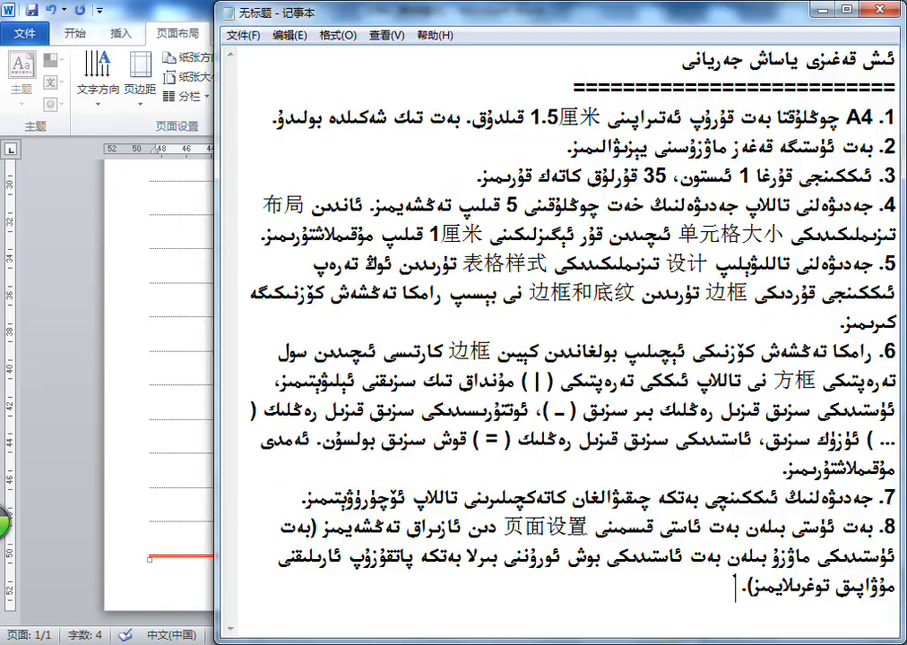
{"action": "left_click_drag", "start_coordinate": [571, 9], "coordinate": [546, 1]}
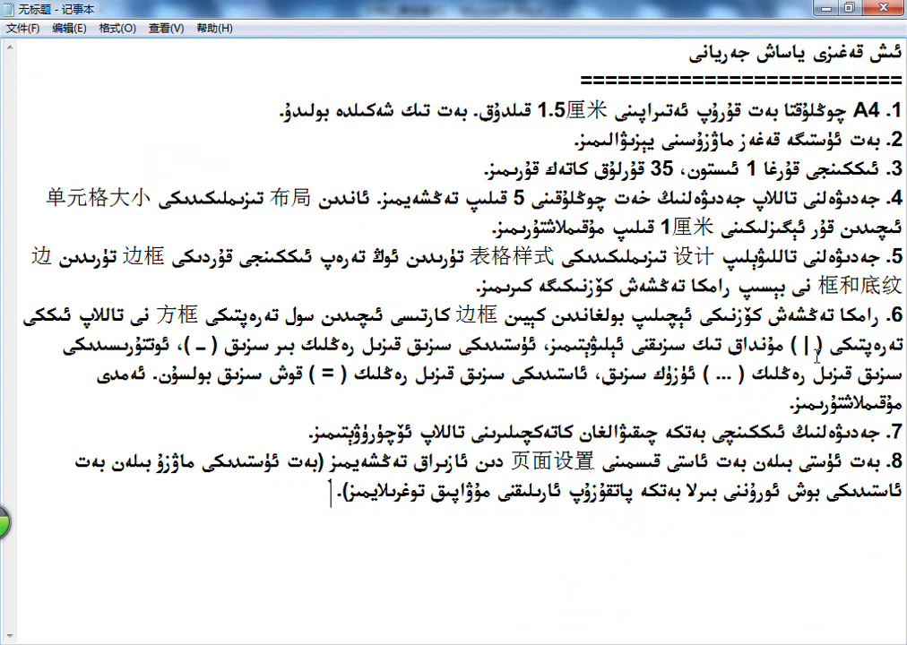